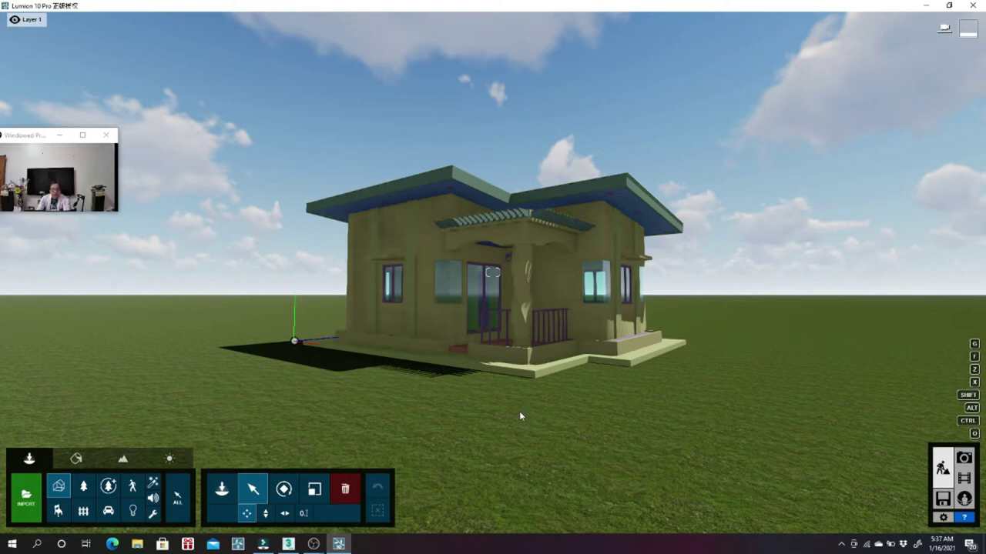
Move the camera left, right, up, down, back and forward, then turn it to face the house front at an angle
key(a)
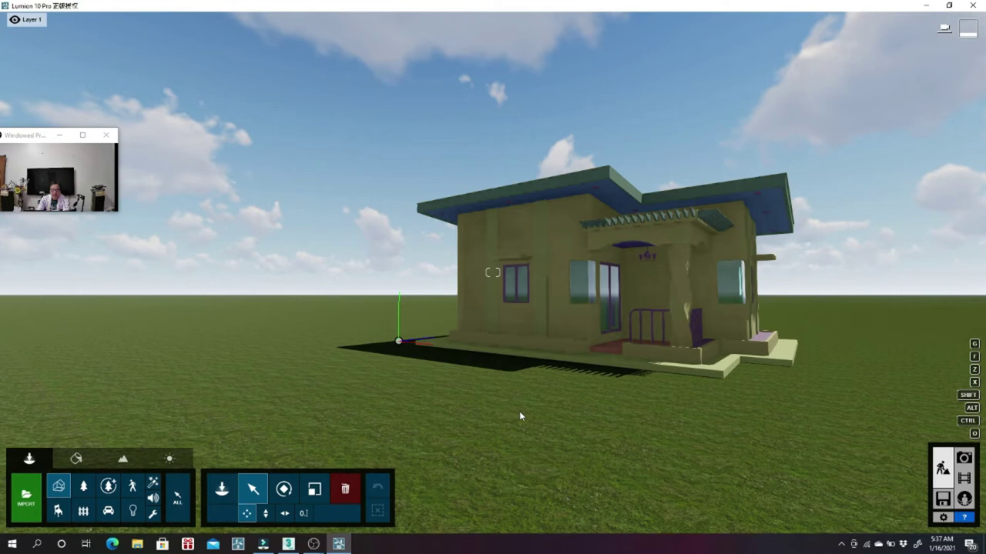
key(d)
key(d)
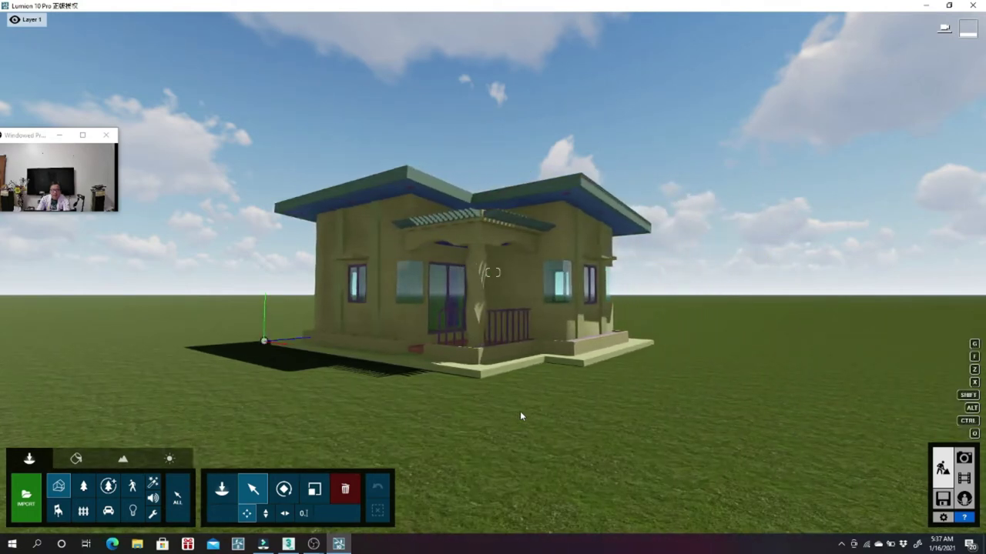
key(q)
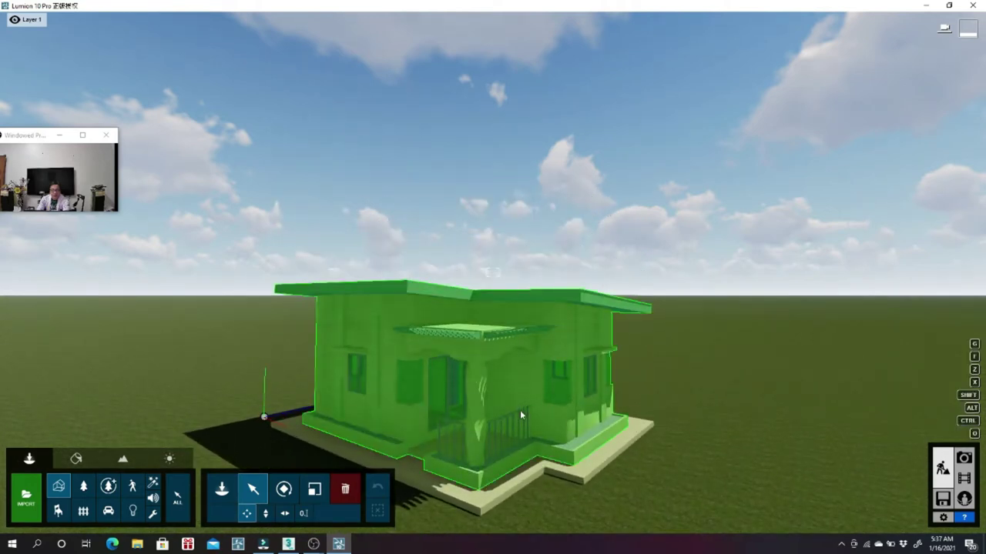
key(e)
key(e)
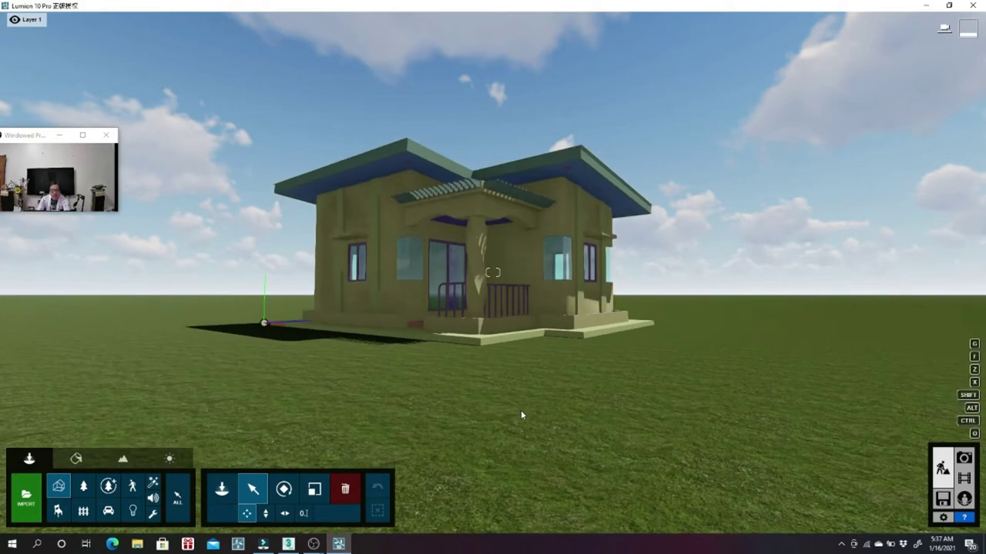
key(s)
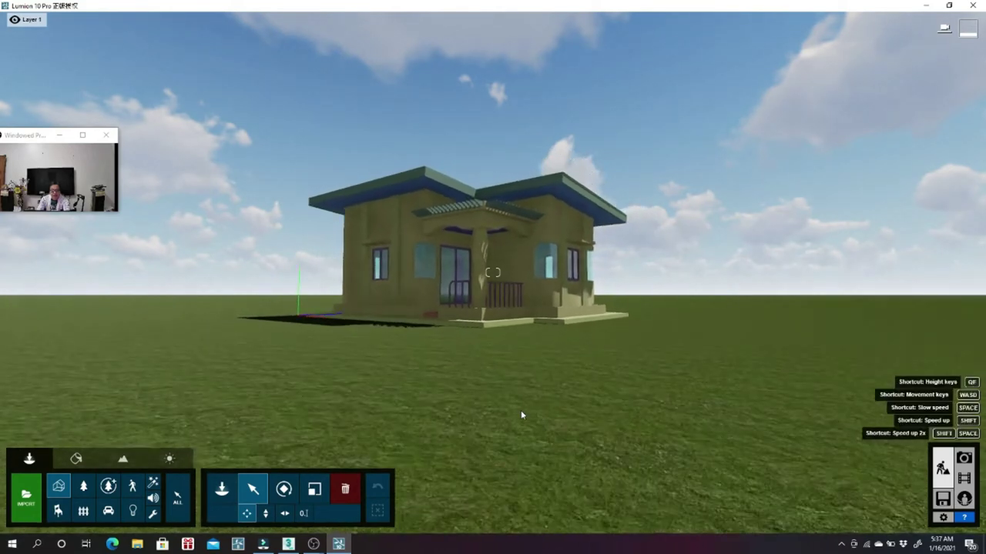
key(s)
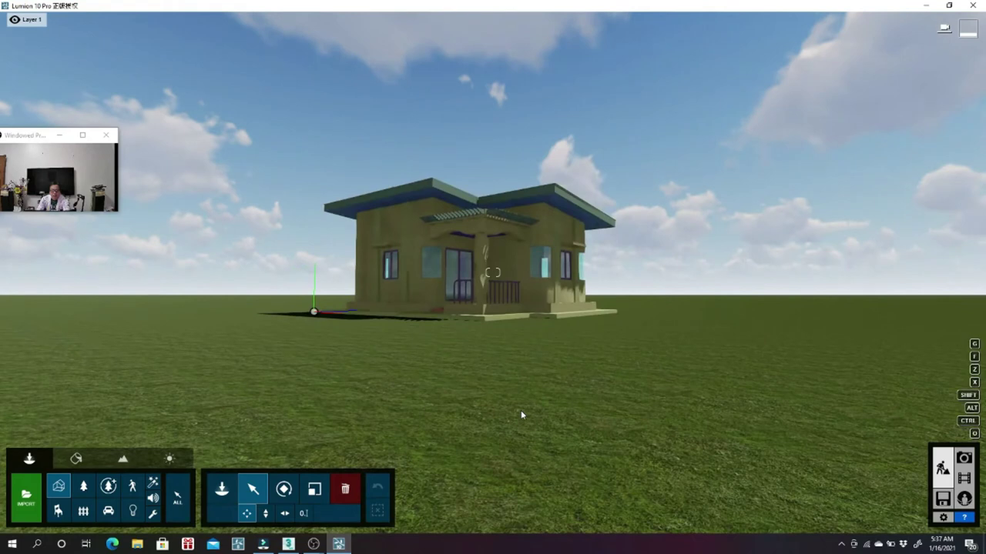
key(w)
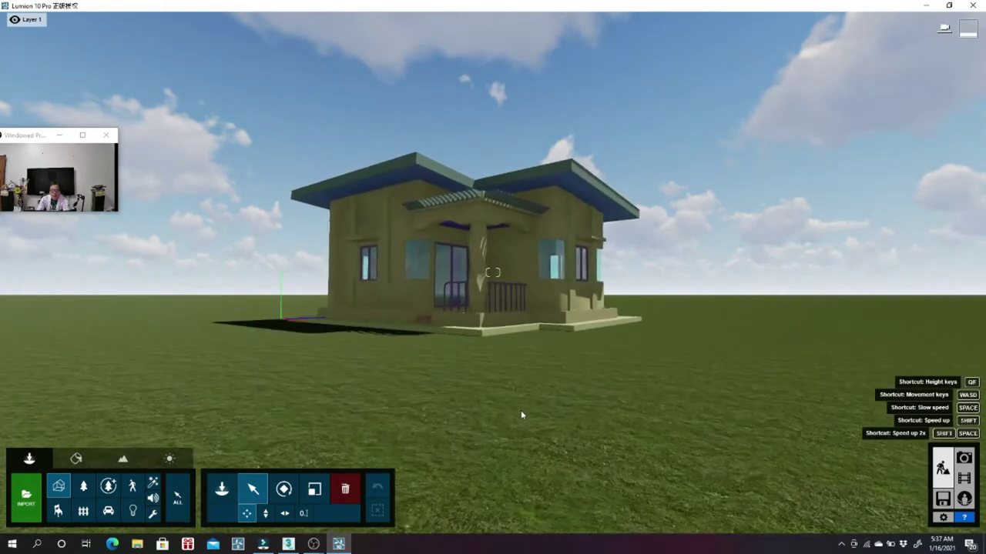
key(w)
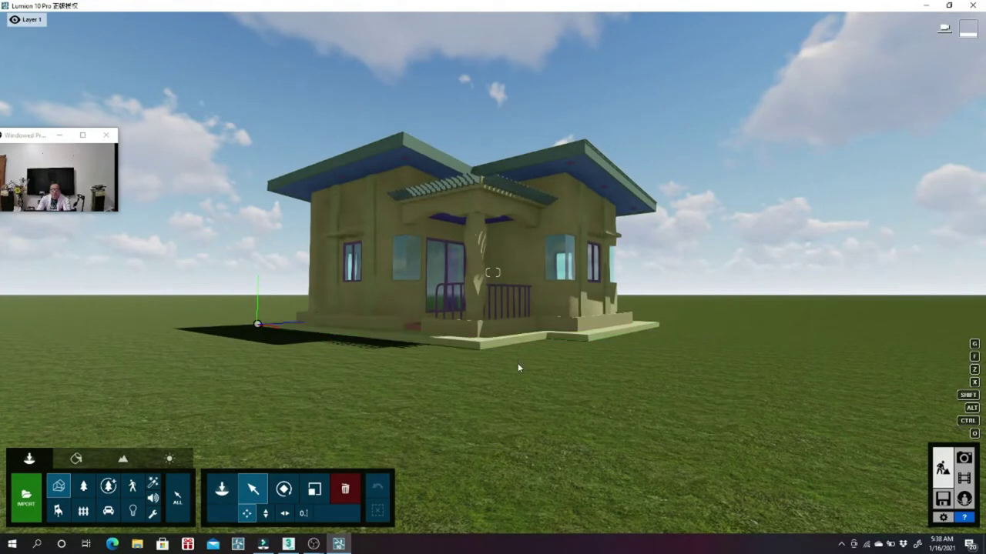
right_drag(518, 362, 585, 362)
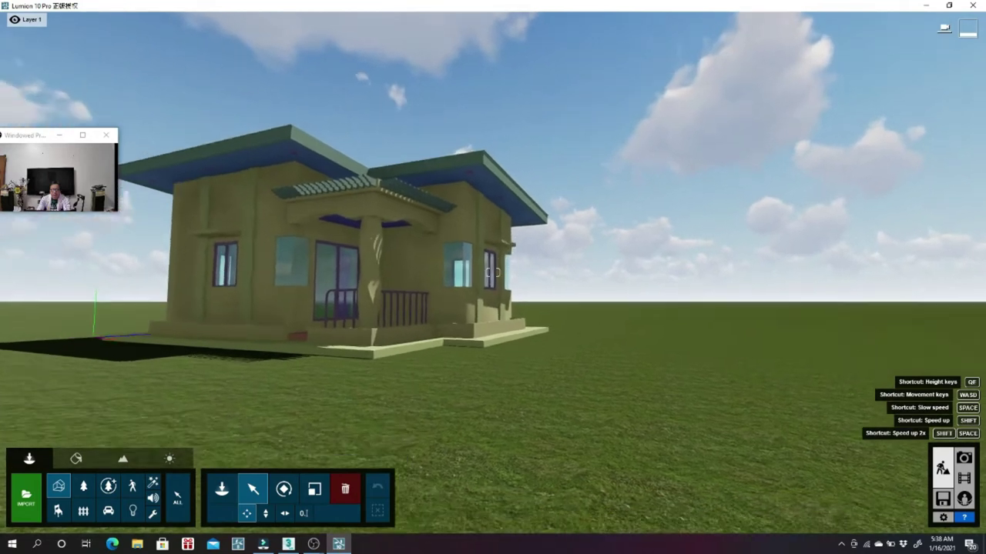
right_drag(493, 273, 512, 363)
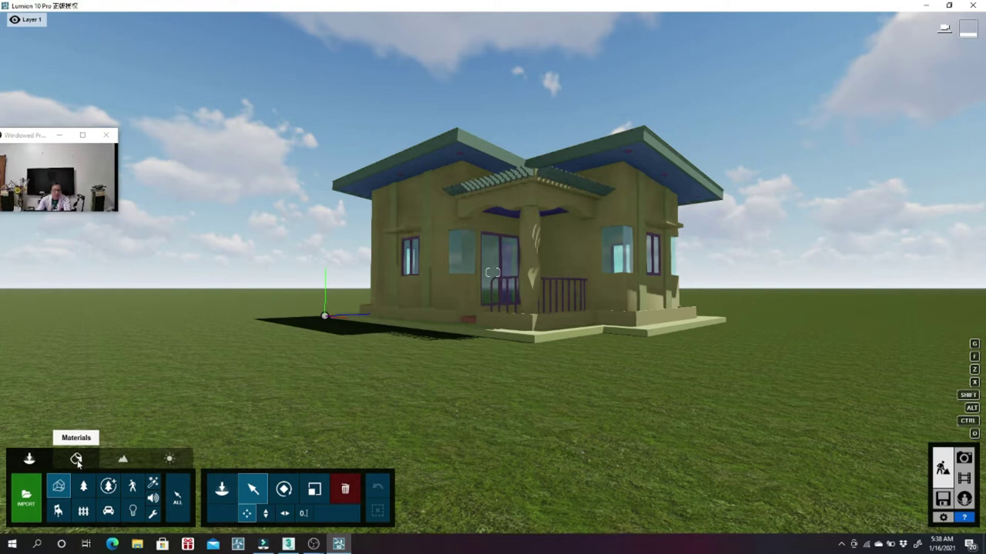
click(76, 460)
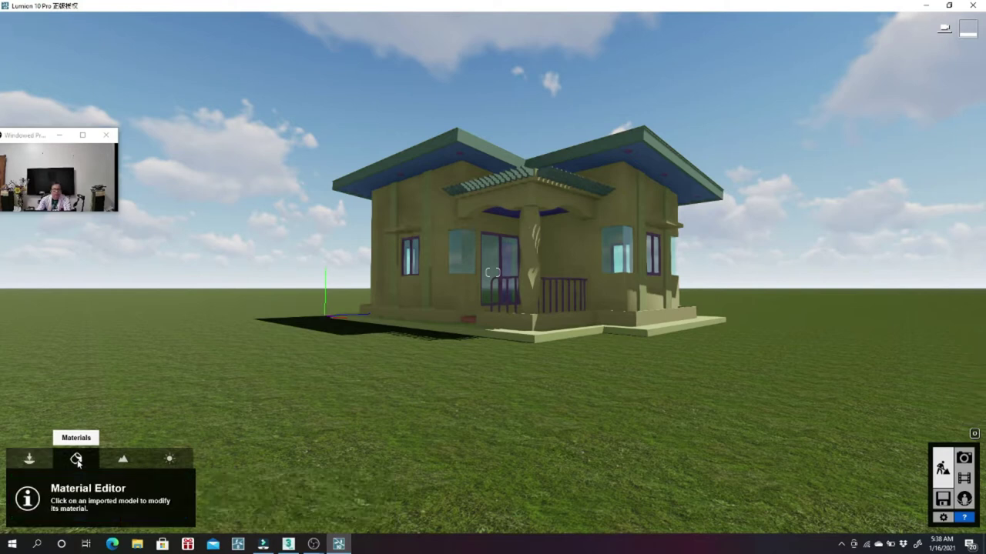
click(571, 245)
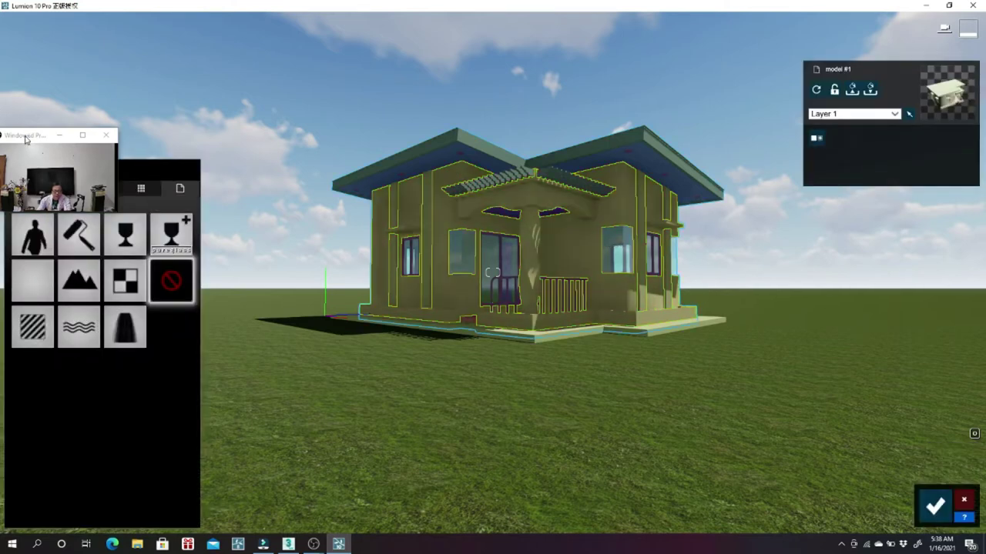
drag(25, 140, 40, 113)
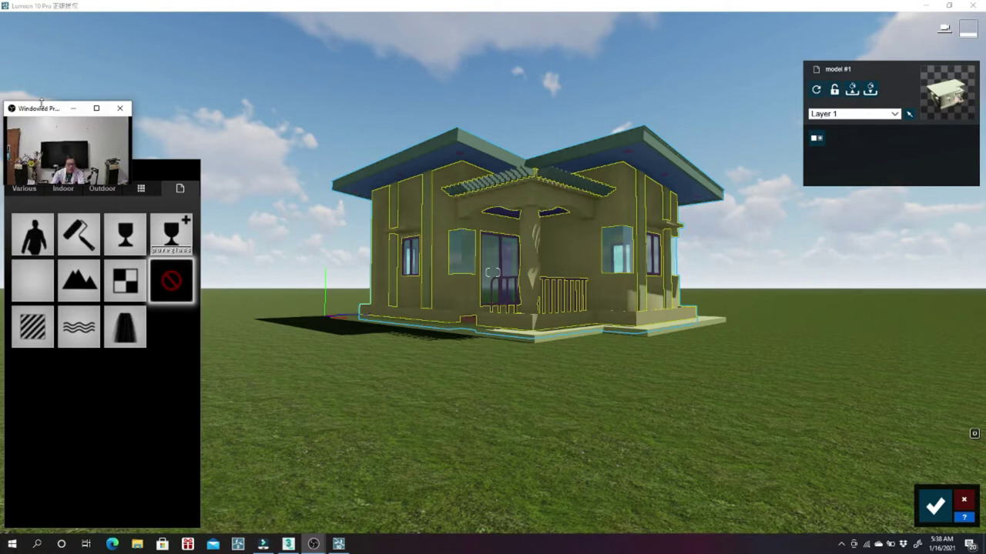
drag(41, 102, 40, 84)
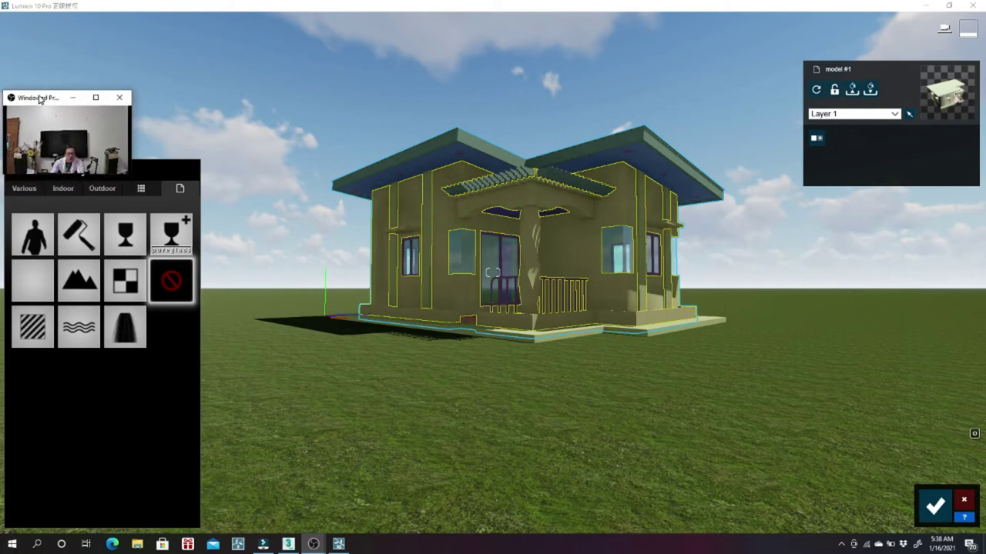
click(98, 190)
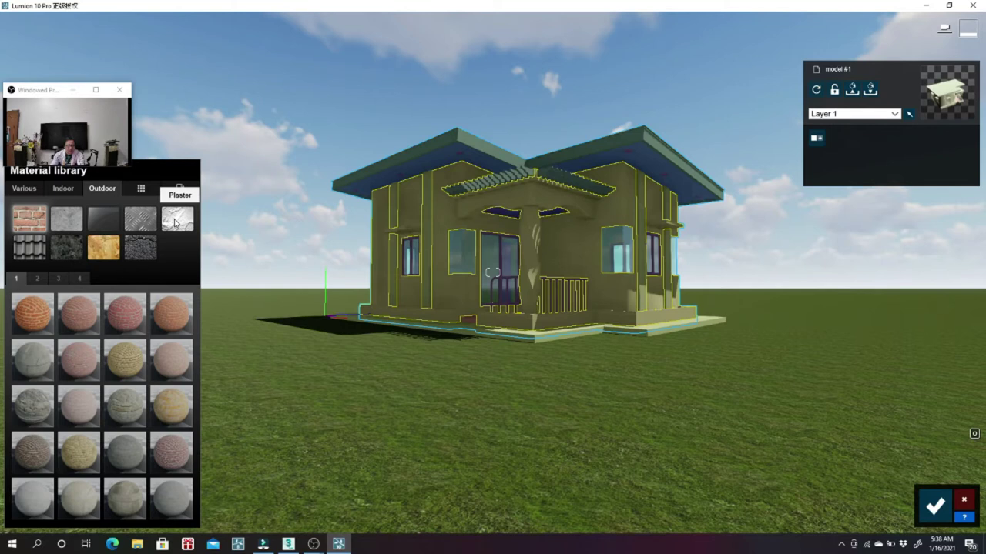
click(176, 223)
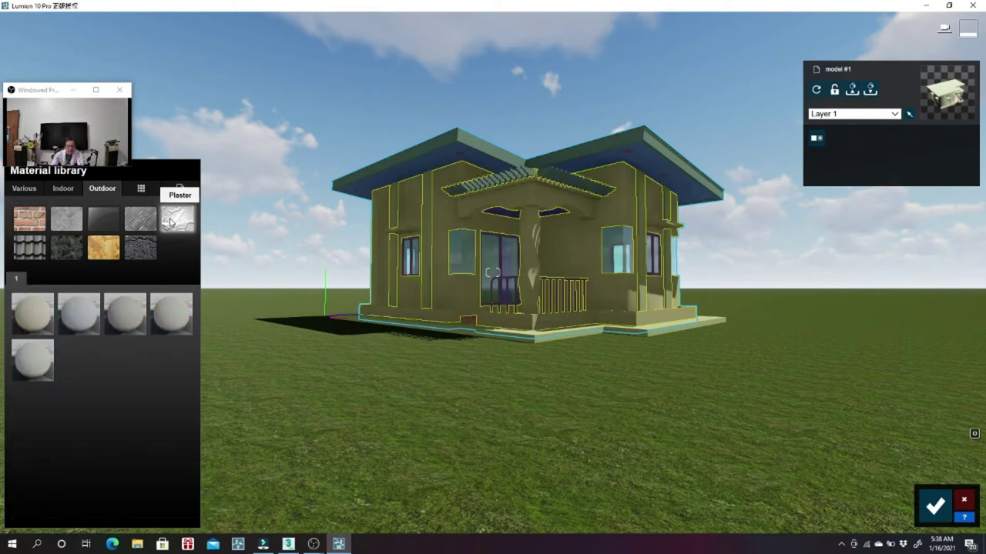
click(35, 367)
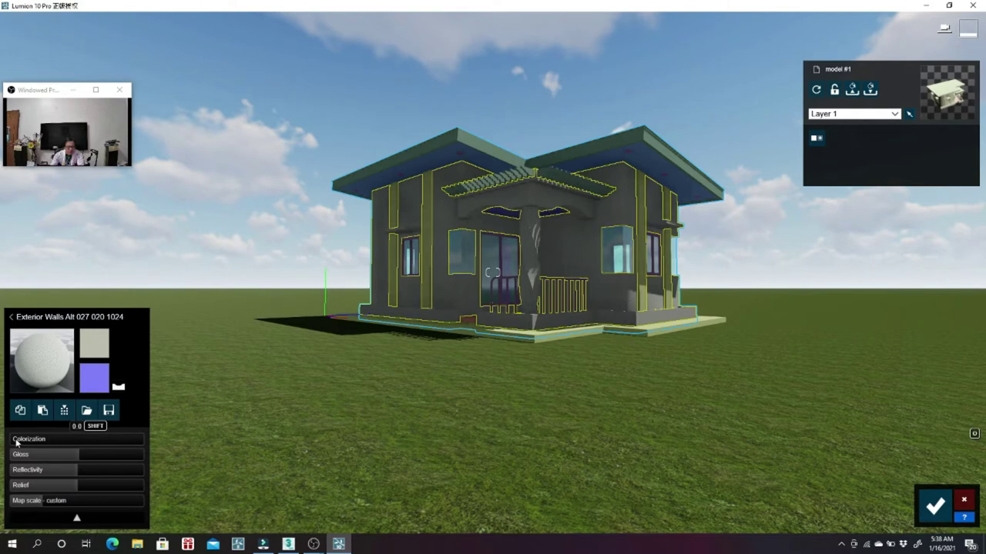
Set the wall colorization to 0.3, gloss 1.2, relief 1.8 and imported map scale, then save
drag(16, 442, 28, 440)
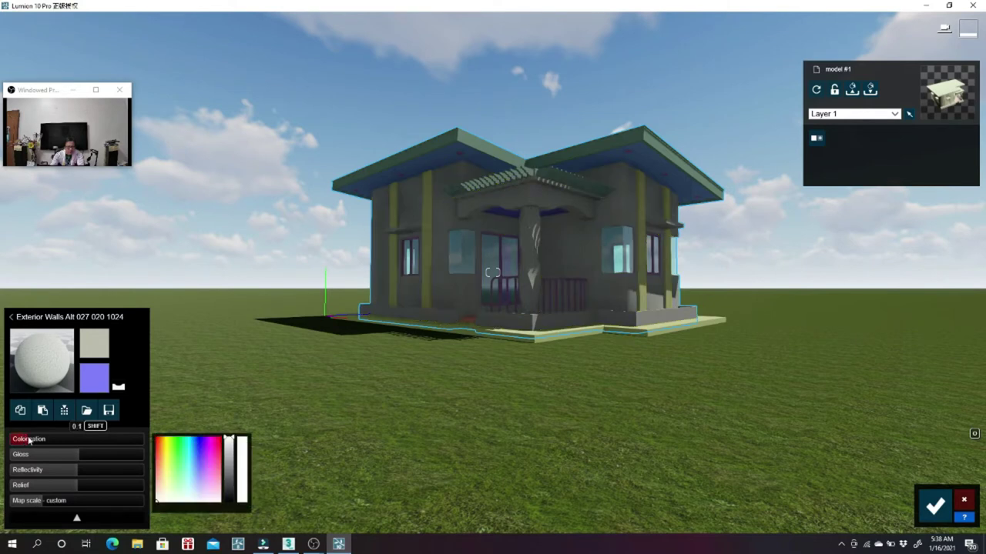
drag(29, 441, 143, 444)
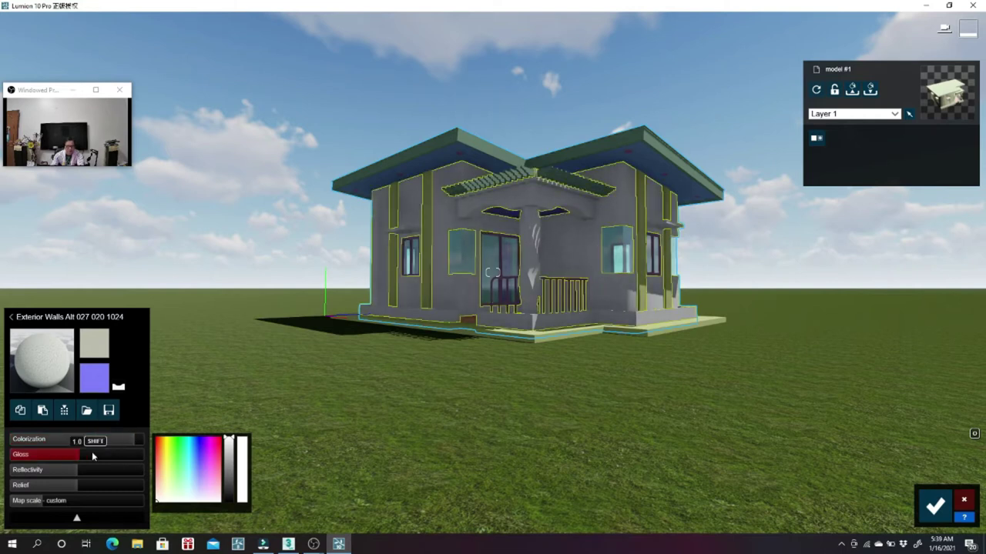
drag(86, 456, 103, 475)
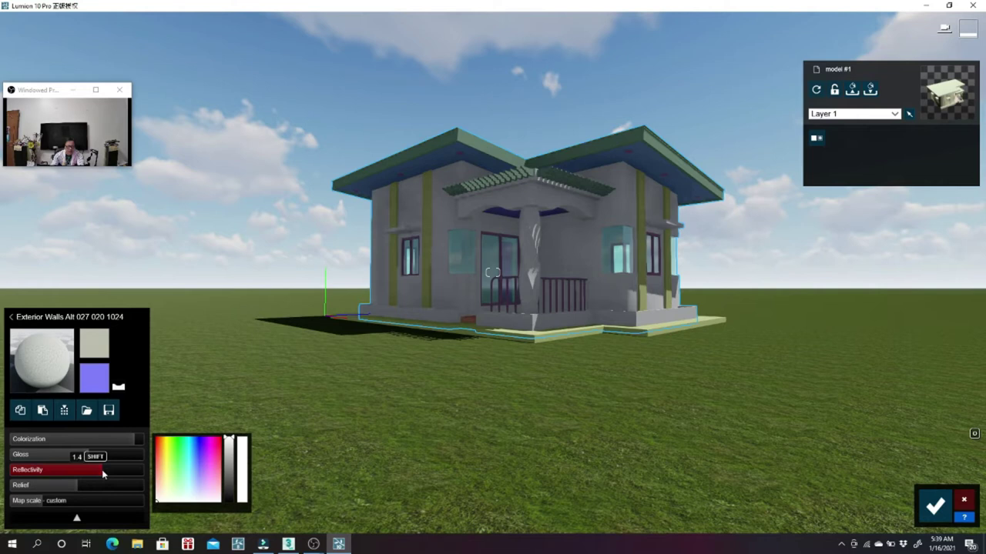
mouse_move(77, 485)
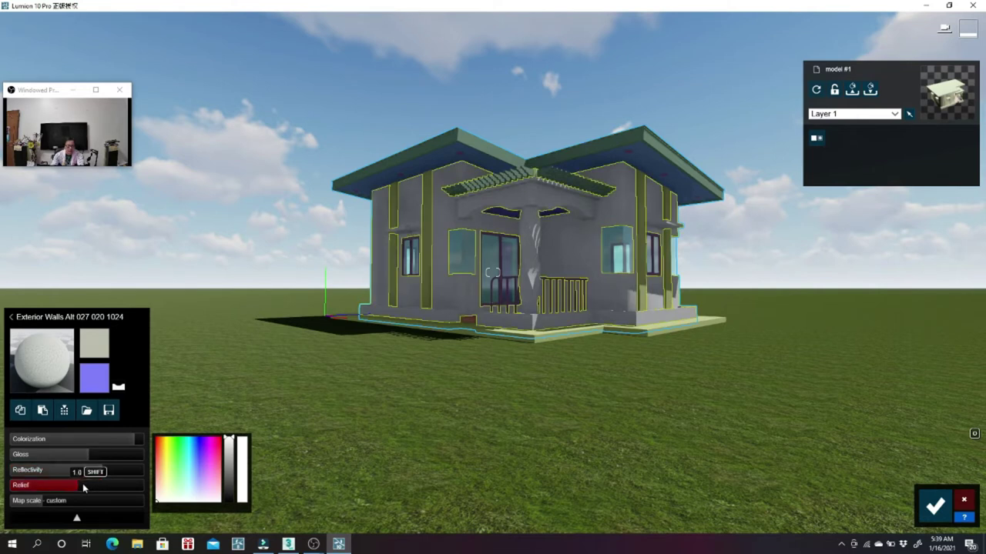
drag(83, 484, 145, 488)
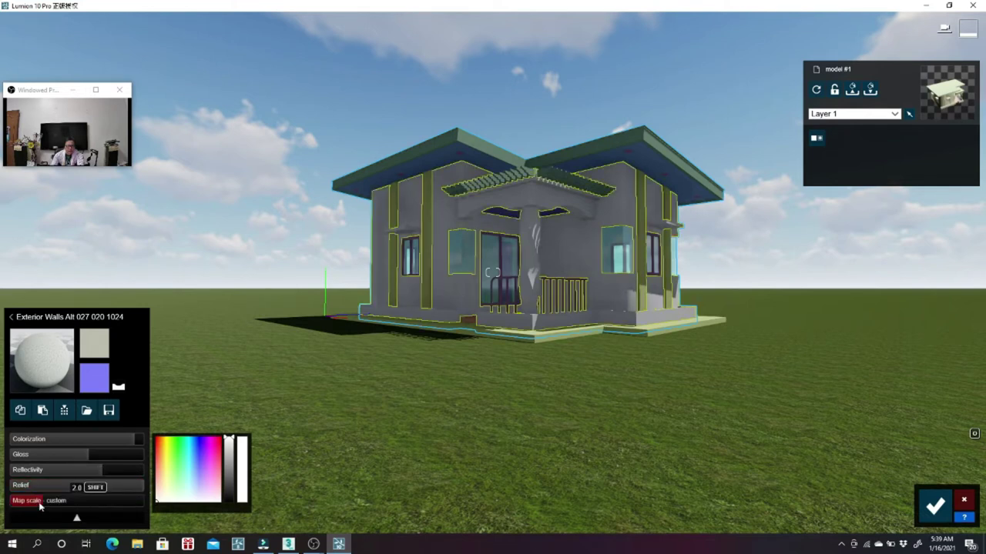
click(40, 502)
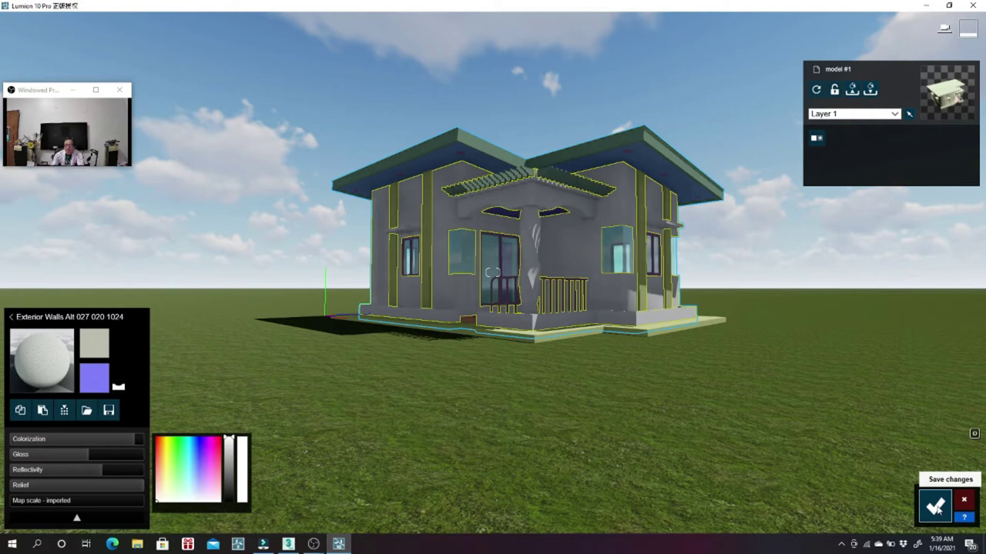
click(937, 506)
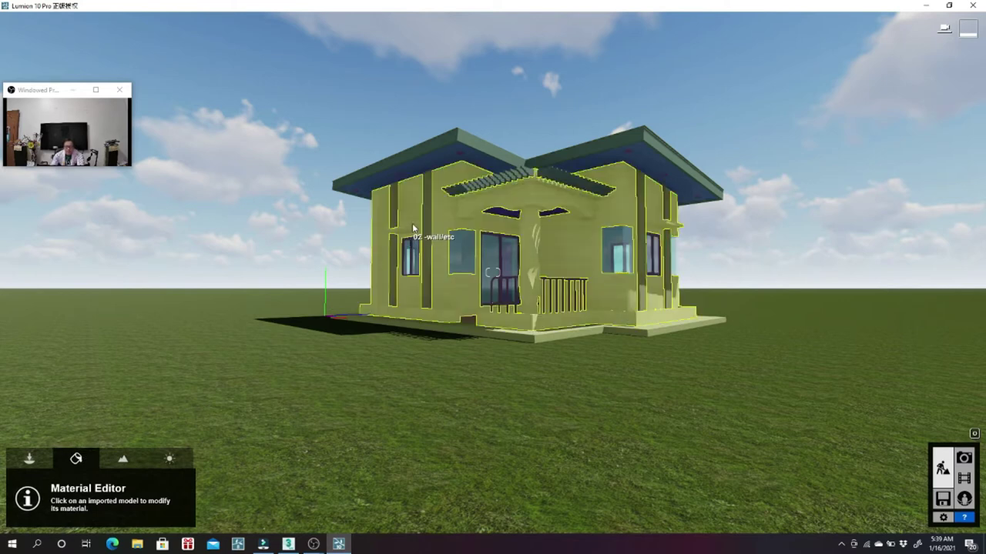
Apply Outdoor > Metal Painted 001b 1024 to the eave ceilings, adjust its tint, and save
click(605, 161)
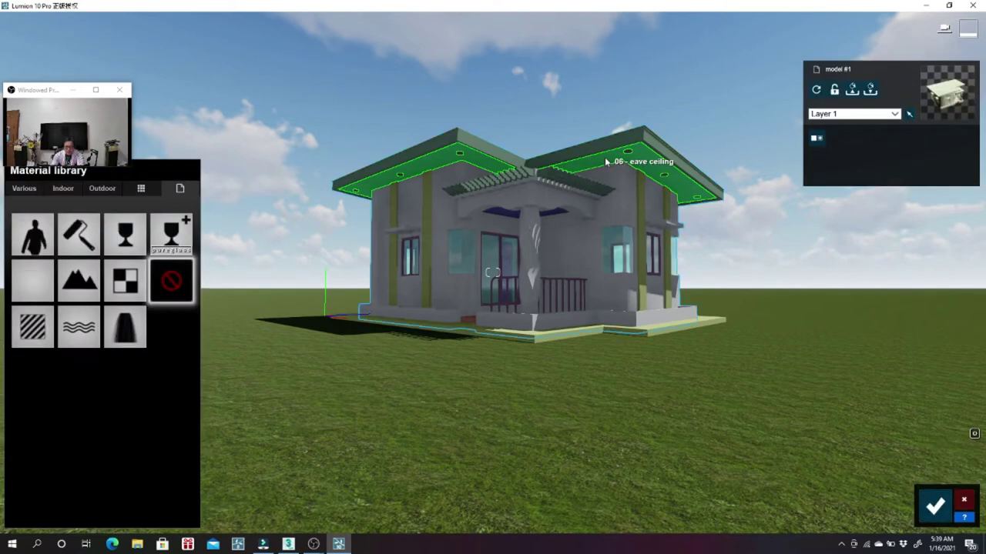
click(102, 190)
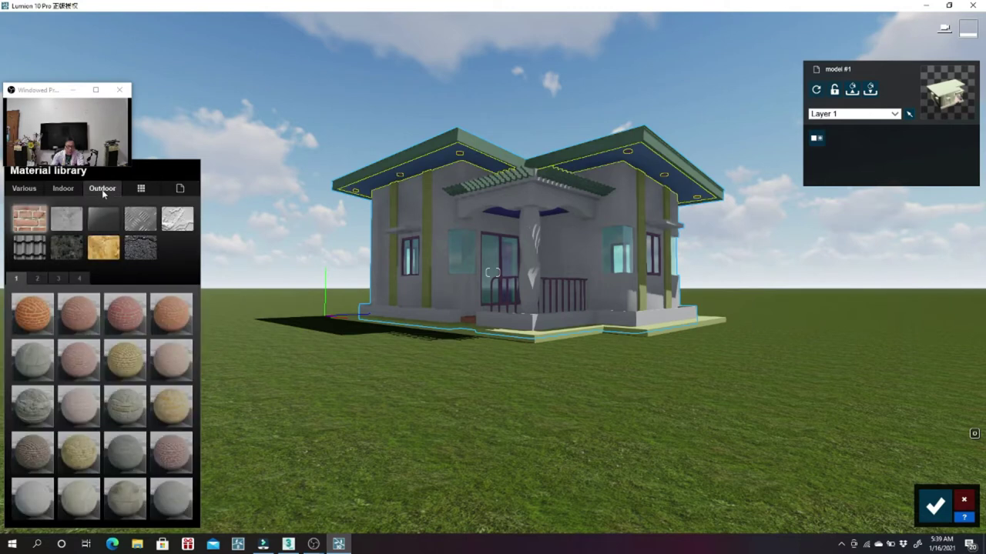
click(140, 221)
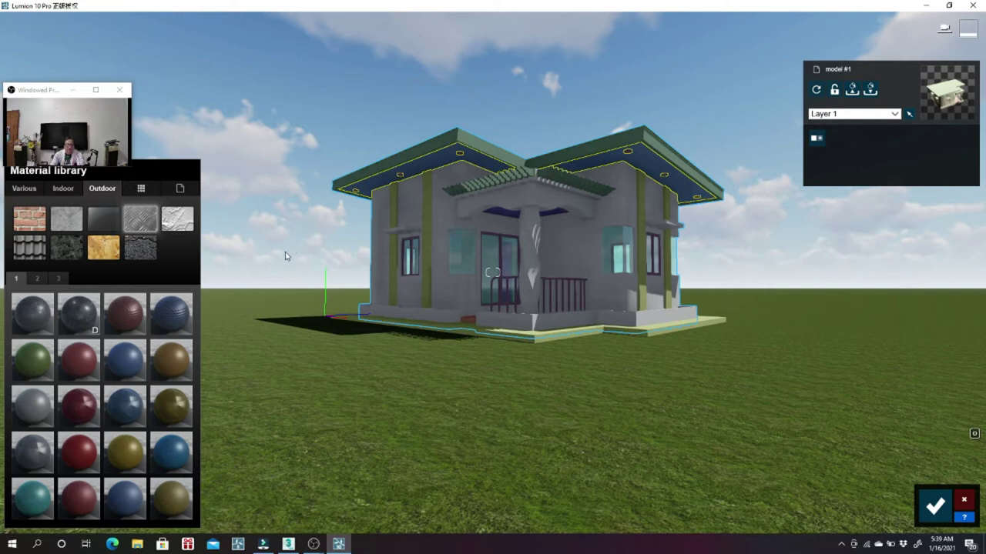
click(177, 319)
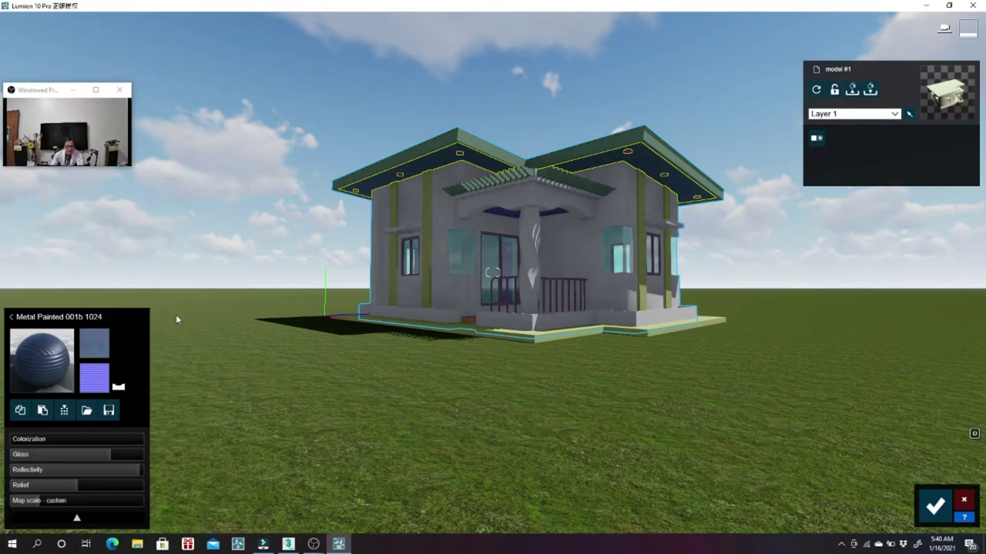
scroll(591, 233, up, 5)
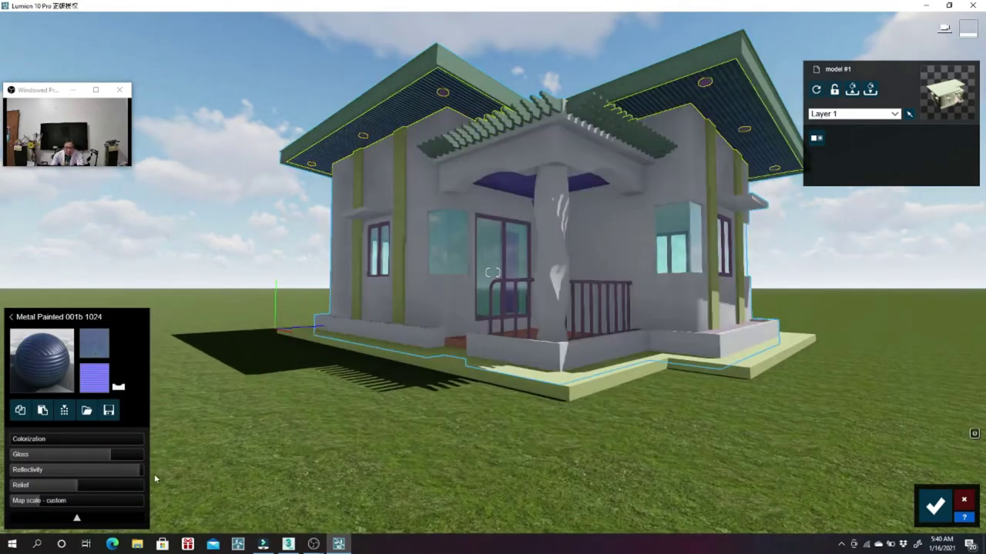
mouse_move(53, 443)
drag(37, 444, 165, 465)
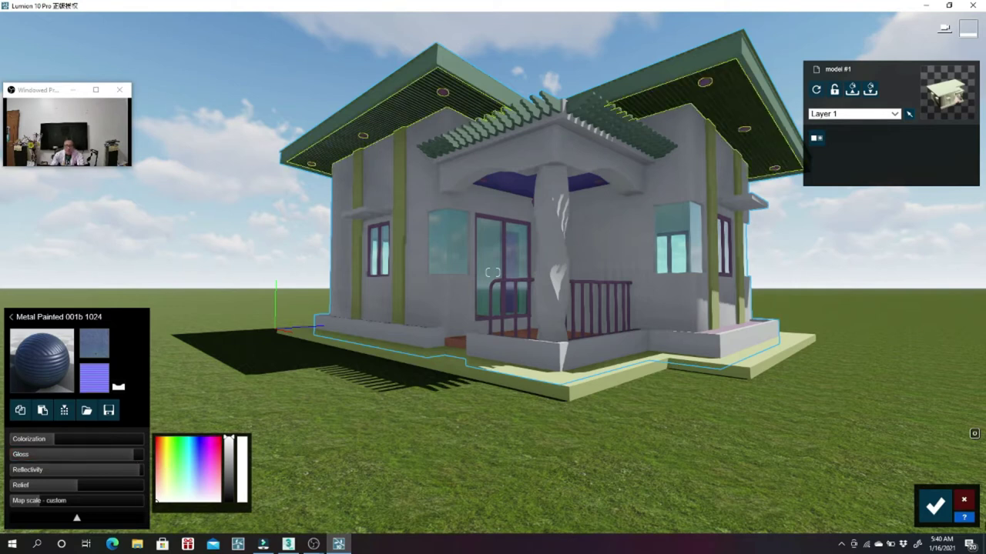
click(936, 506)
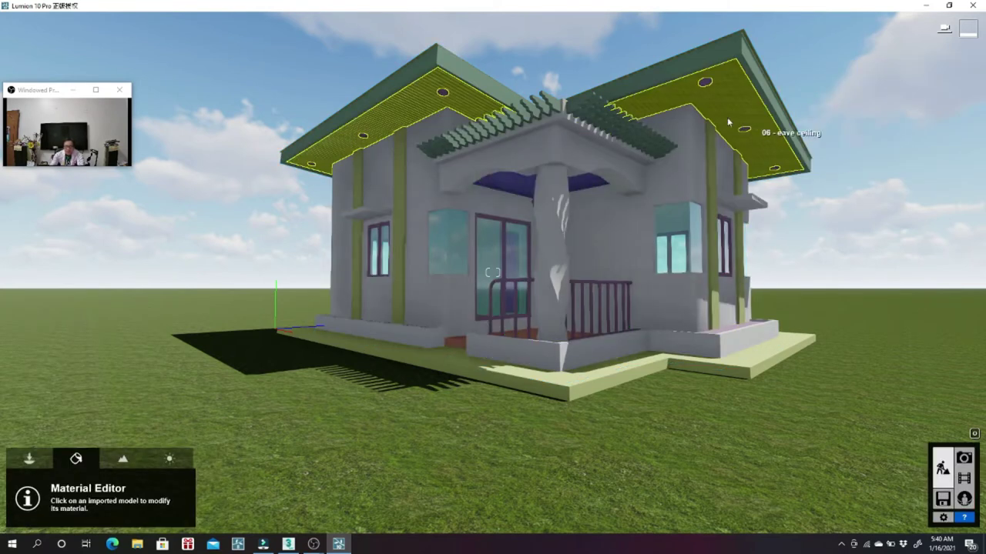
Apply Indoor Linoleum 002 1024 to the eave downlights, raise Emissive to 1.7, and save
click(706, 85)
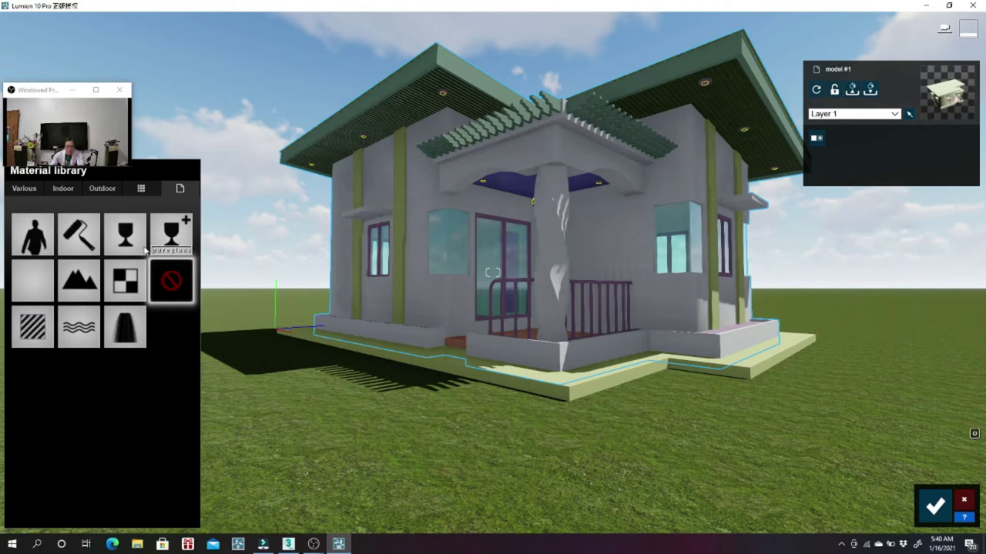
click(64, 190)
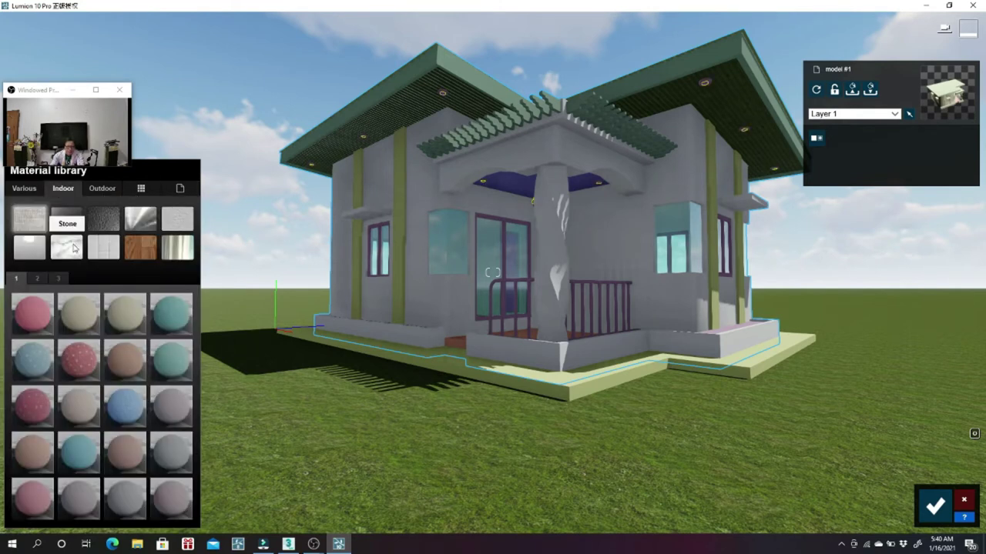
click(28, 251)
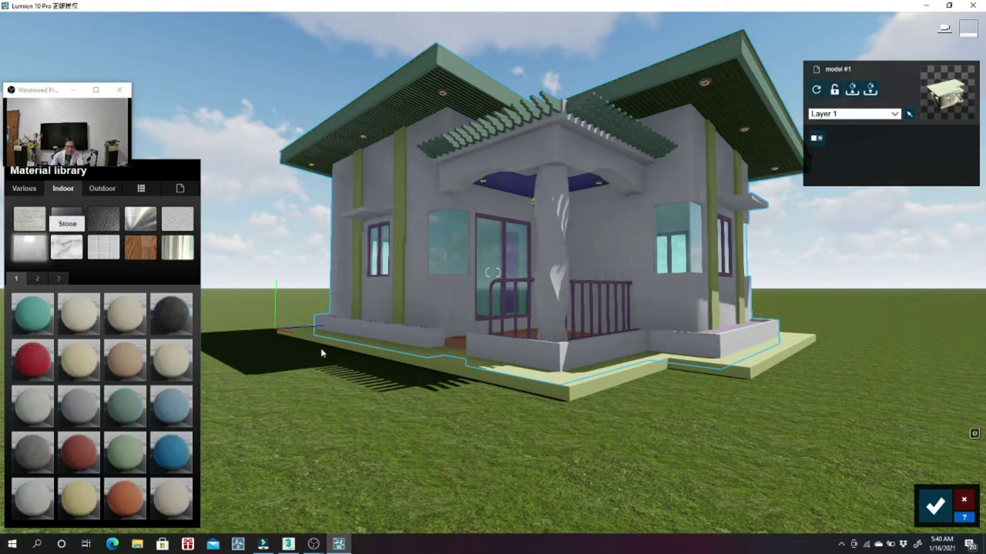
click(79, 320)
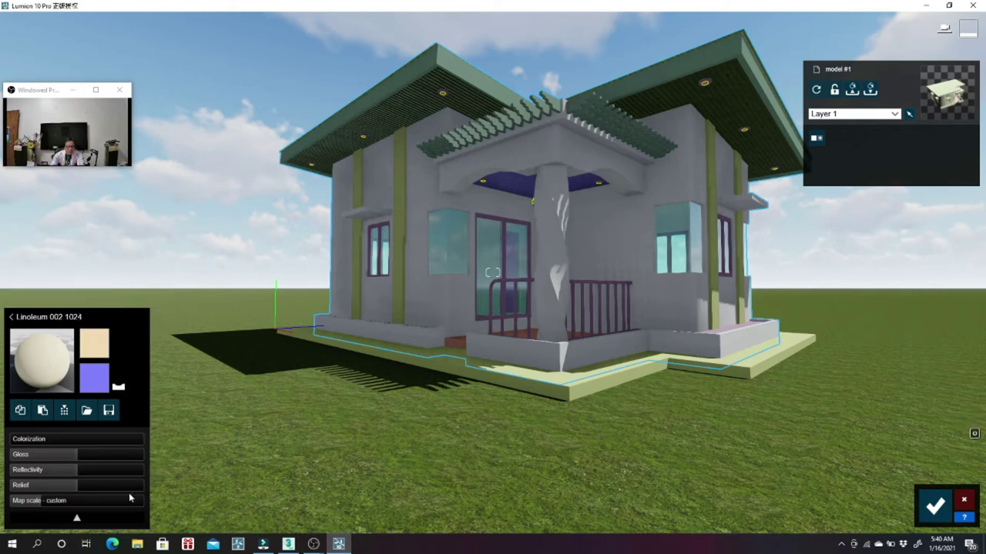
click(76, 520)
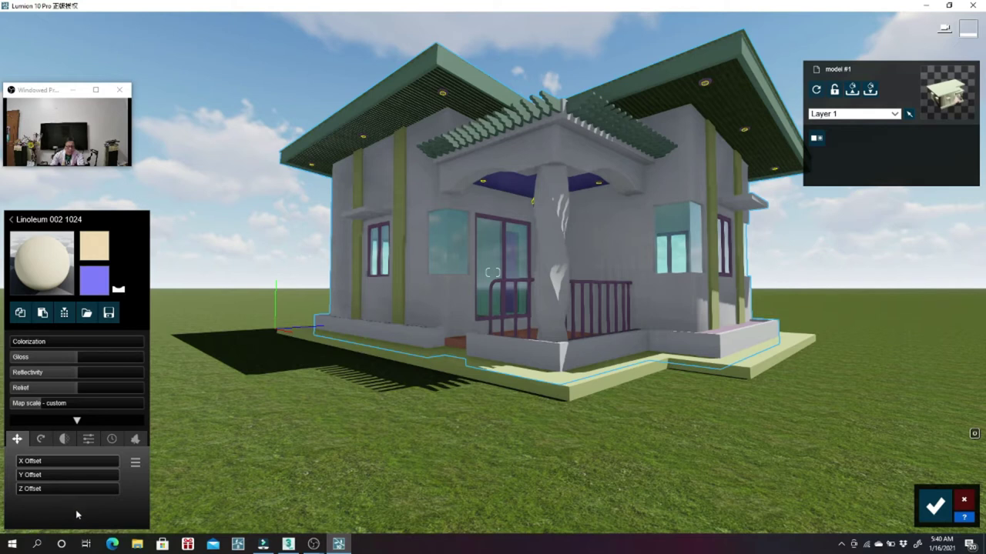
click(90, 439)
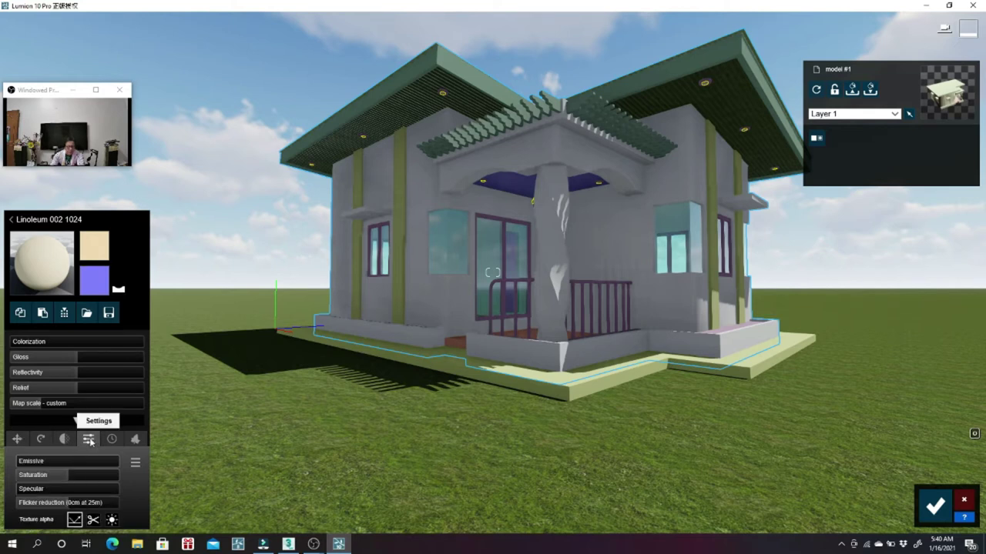
click(21, 463)
mouse_move(22, 463)
mouse_down()
mouse_move(52, 466)
mouse_move(37, 465)
mouse_up()
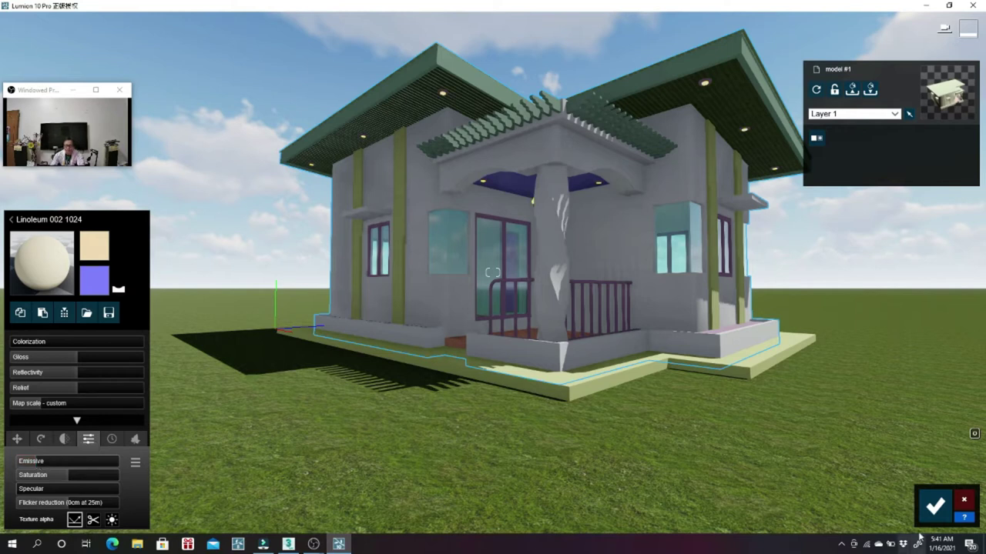
click(936, 508)
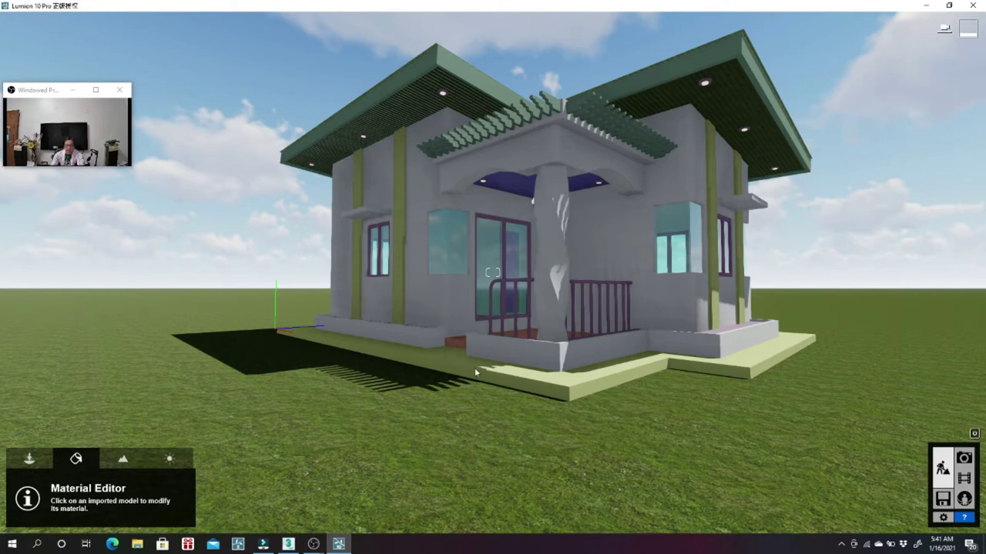
Put Metal Painted 002 1024 on the roof fascia with colorization 0.1 and imported map scale, then save
click(660, 78)
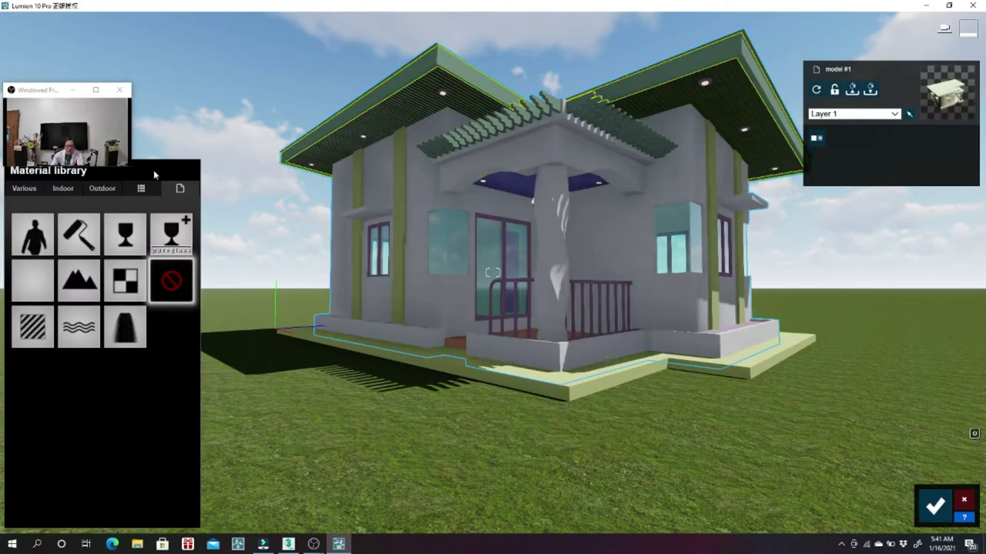
click(103, 191)
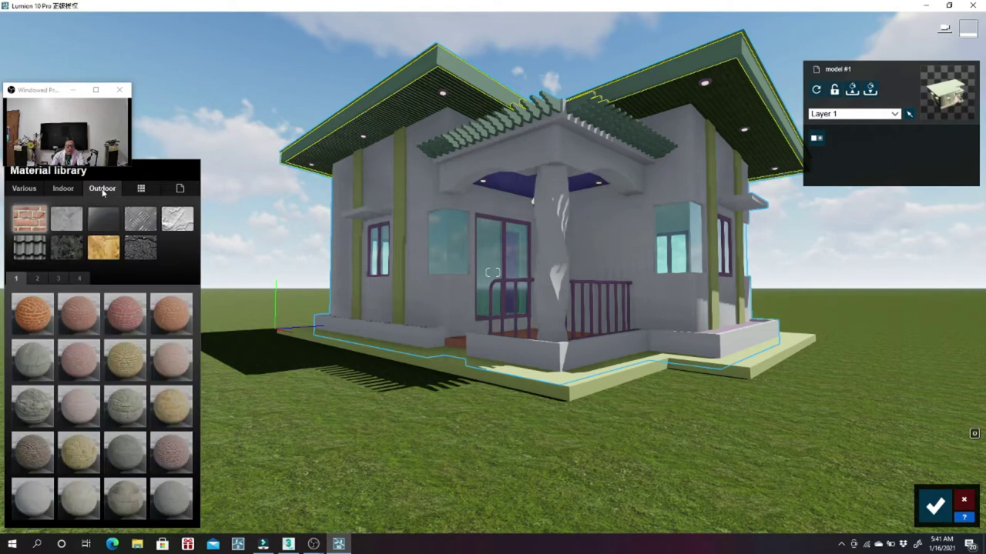
click(142, 220)
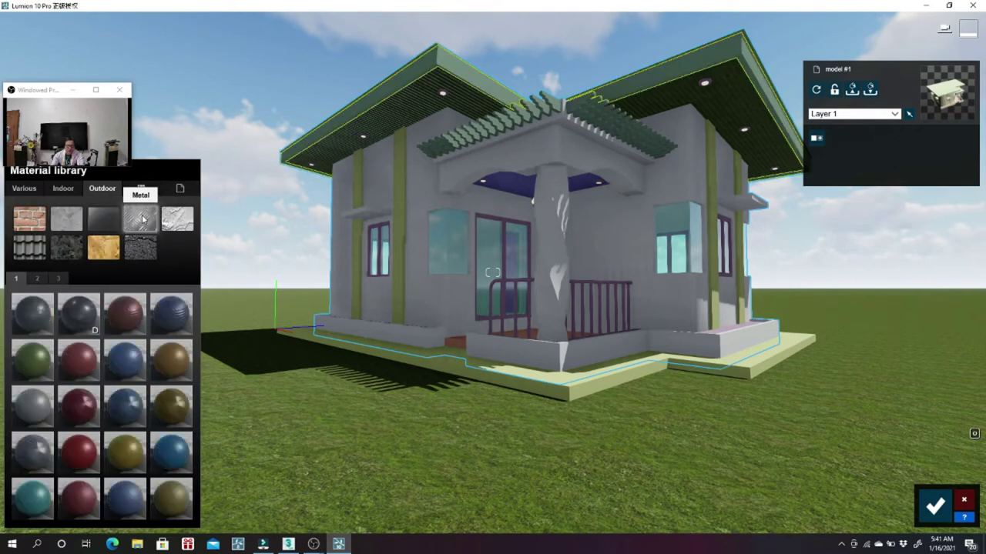
click(36, 409)
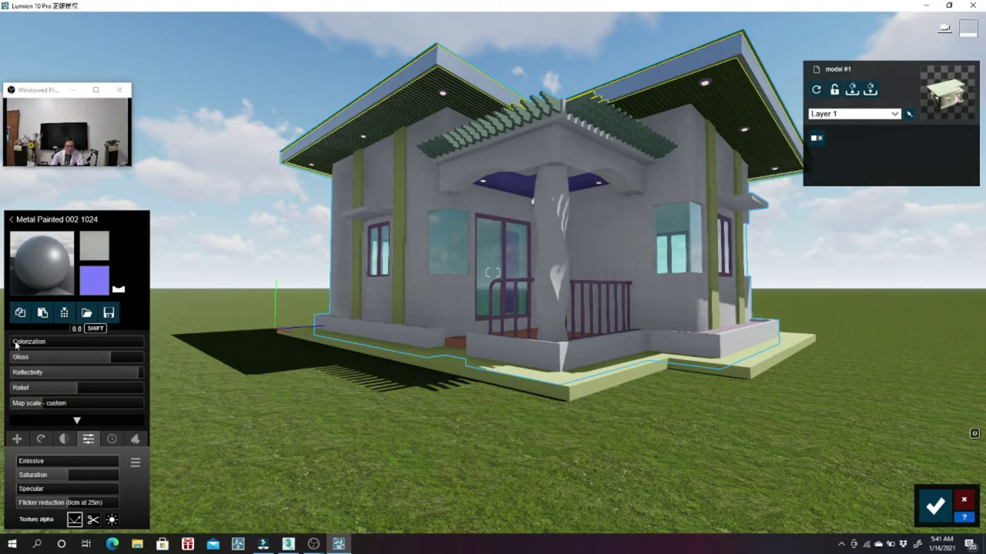
drag(15, 345, 54, 348)
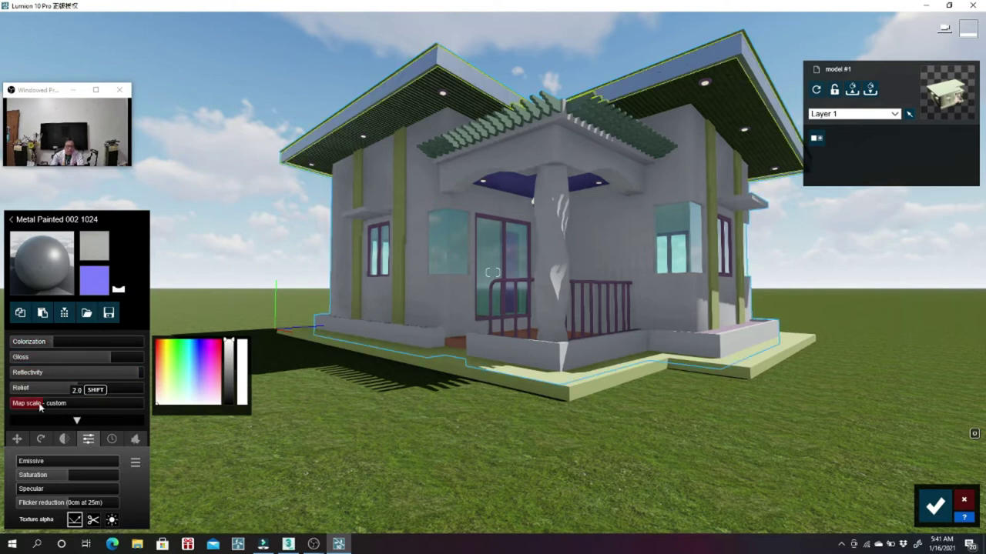
drag(40, 408, 6, 403)
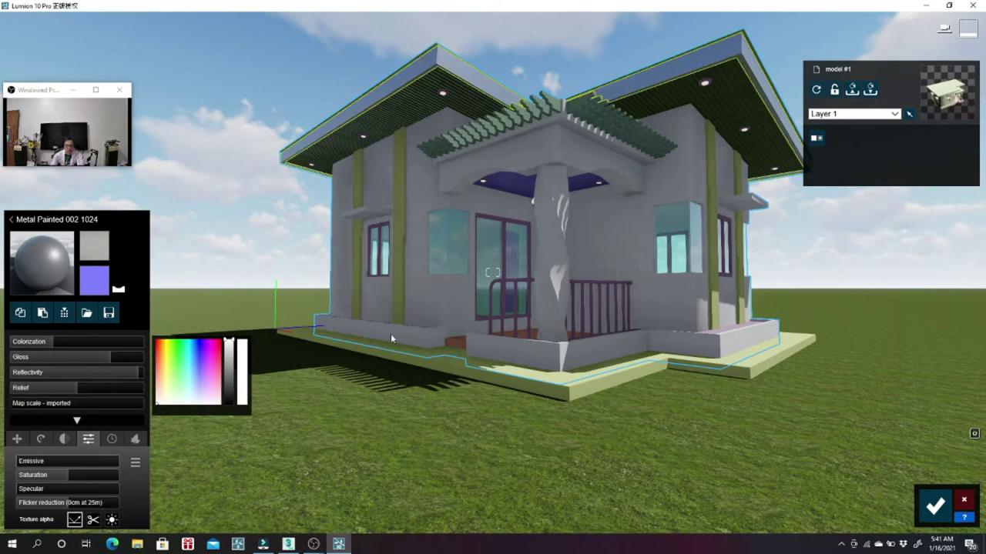
click(935, 508)
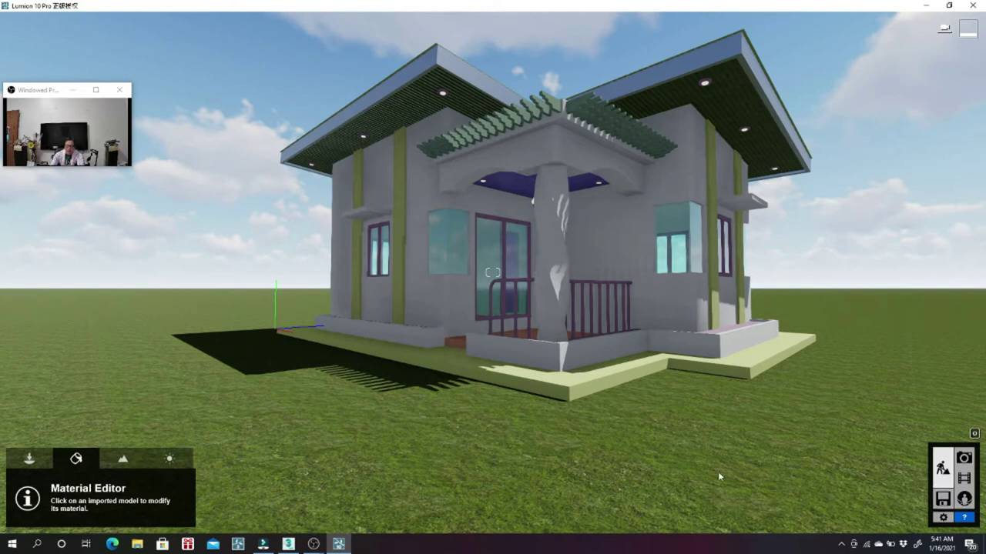
Select the window glass and apply DecoGlassMatteBack 005 from Indoor > Glass, page 2
click(444, 248)
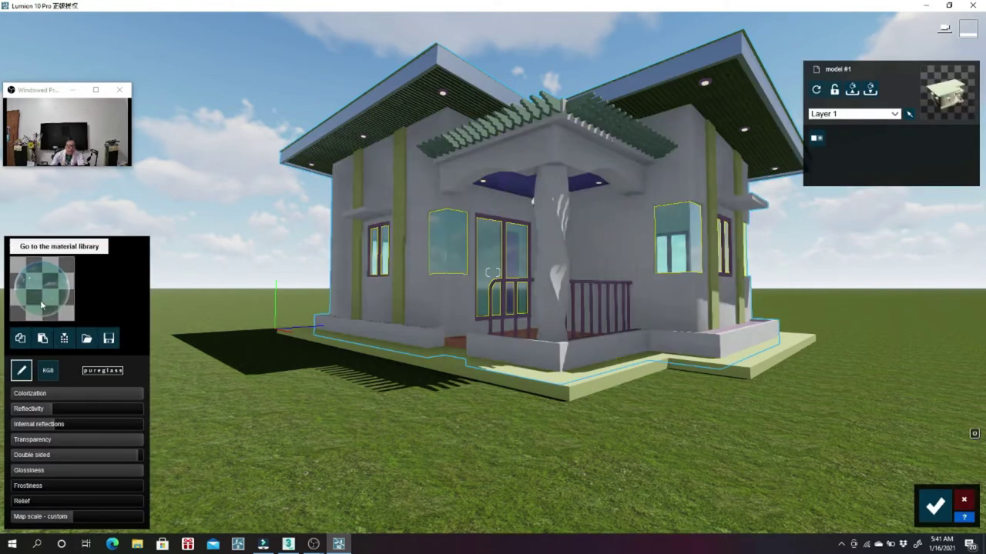
click(43, 305)
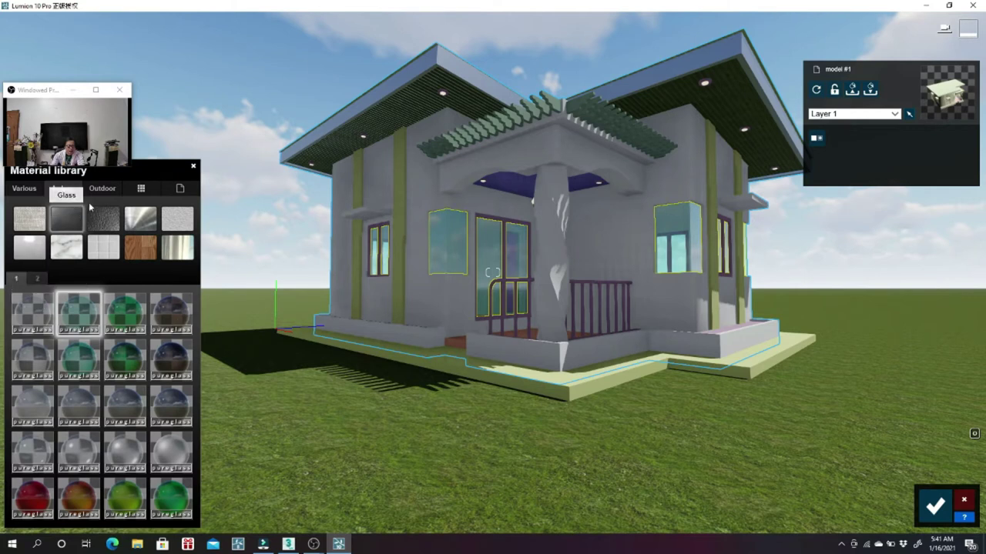
click(101, 190)
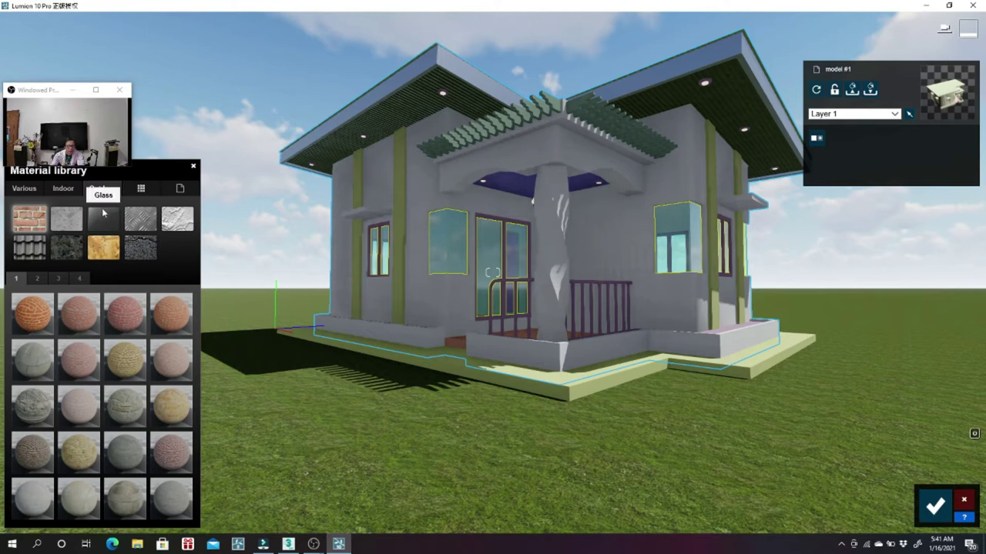
click(103, 222)
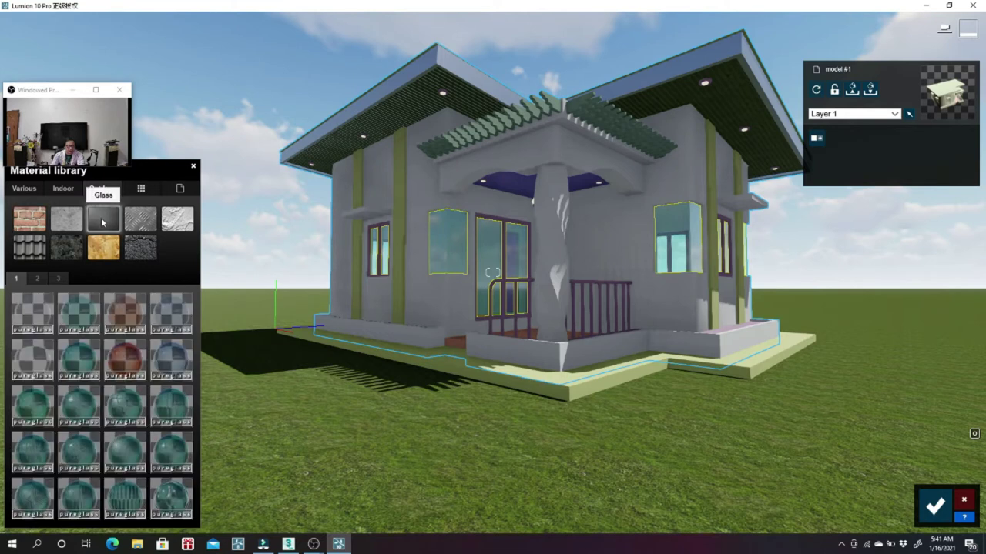
click(37, 279)
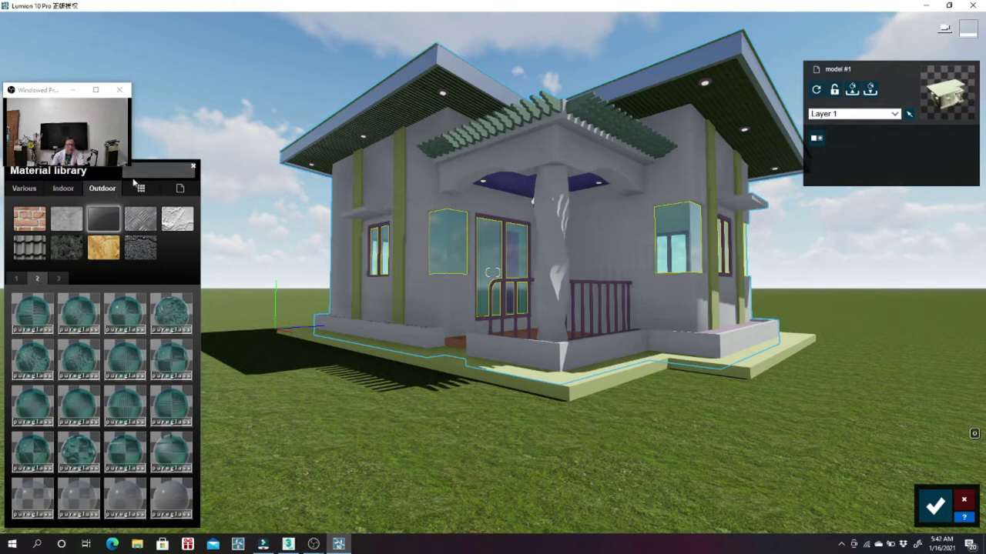
click(63, 191)
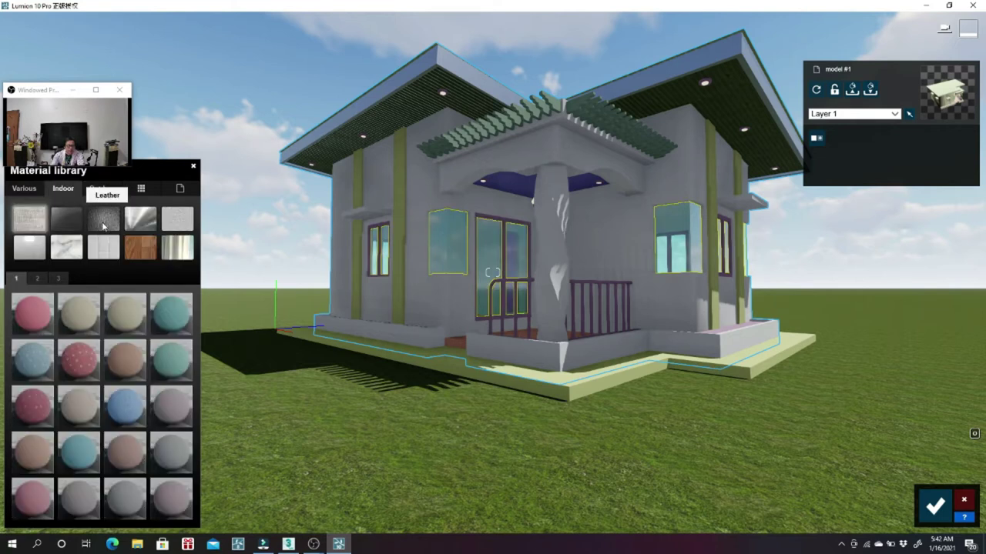
click(68, 219)
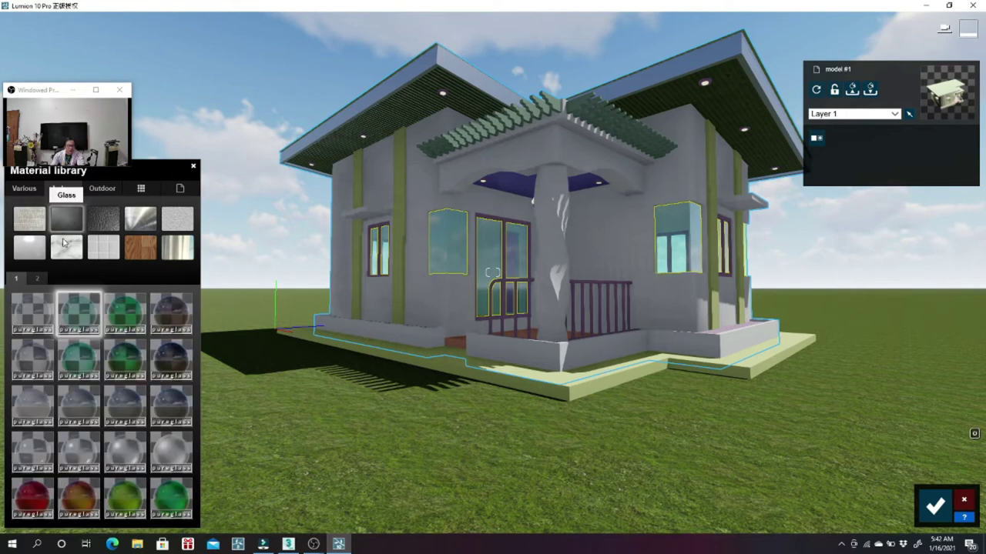
click(37, 278)
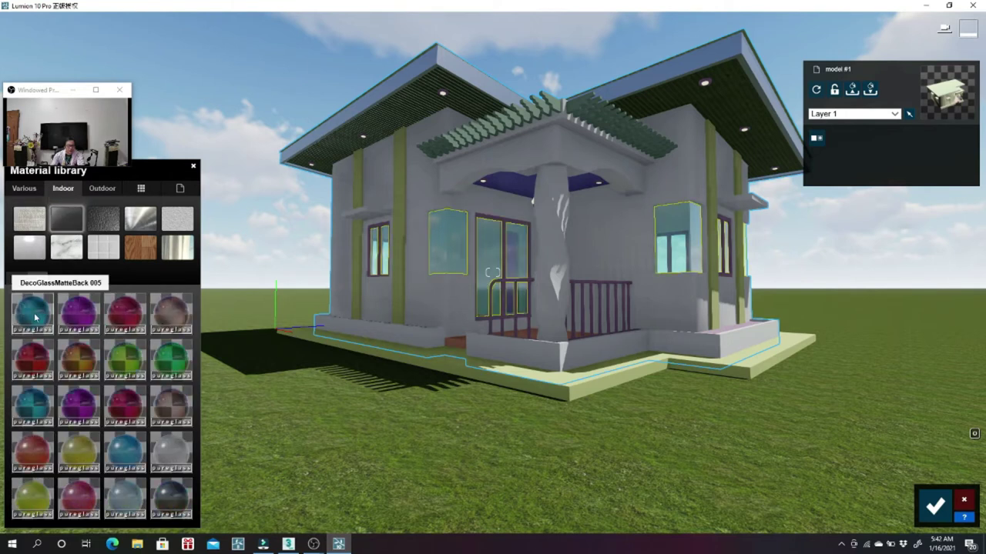
click(33, 314)
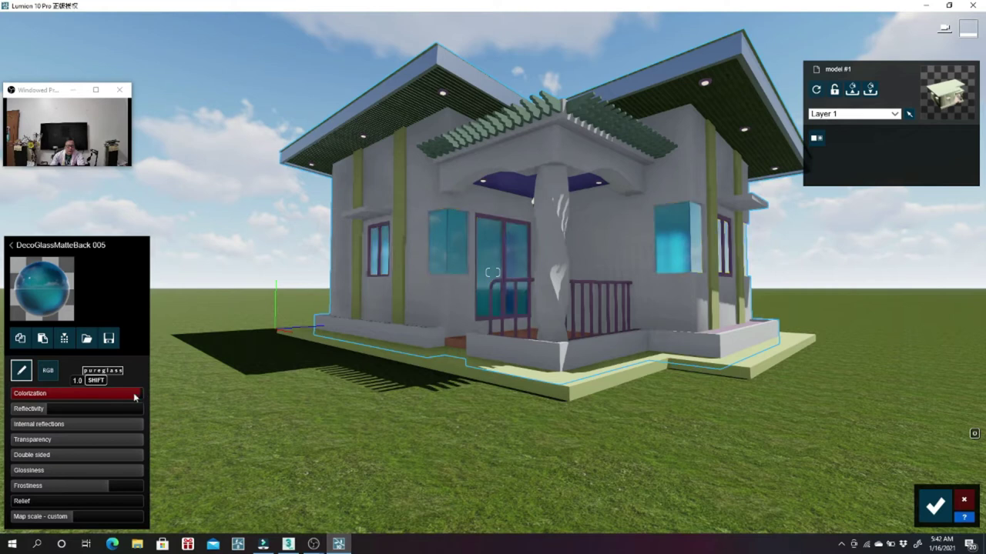
Lower the glass colorization to 0.6, add reflectivity, imported map scale and slight frostiness
drag(141, 397, 93, 396)
drag(49, 408, 73, 411)
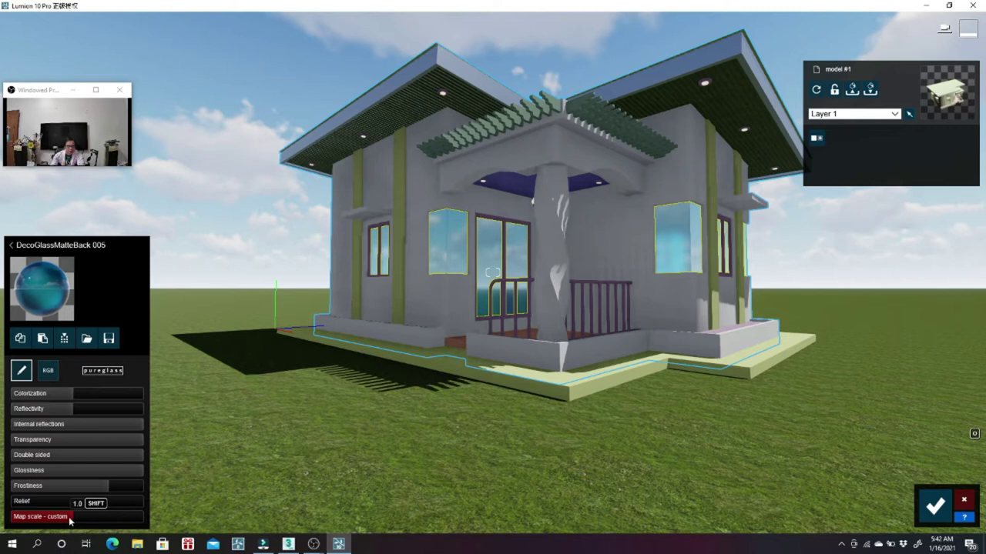
drag(70, 521, 8, 517)
mouse_move(77, 490)
mouse_down()
mouse_move(3, 487)
mouse_move(36, 505)
mouse_move(150, 506)
mouse_up()
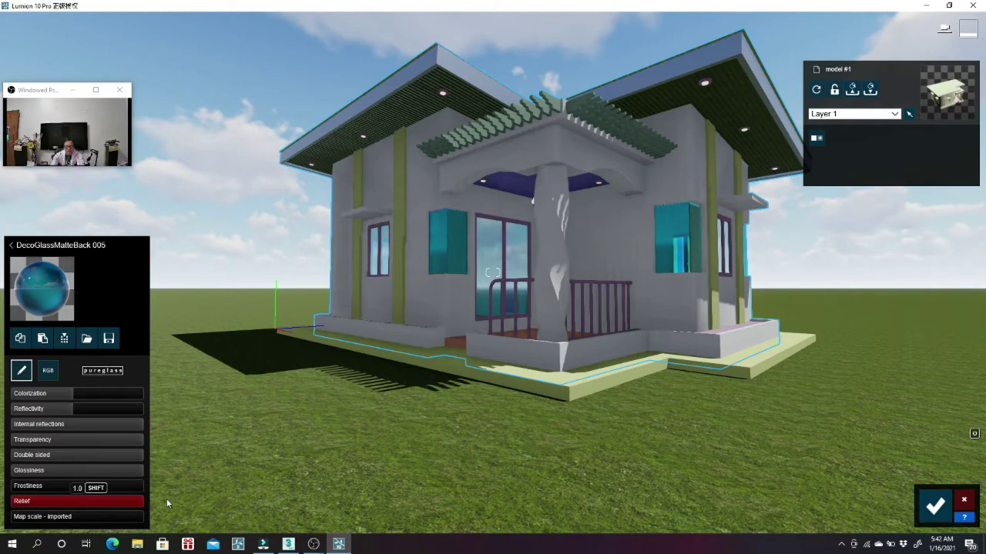
Save the window glass, then give the porch ceiling glossier Polii Wood Fine 022 3k wood and save
click(936, 507)
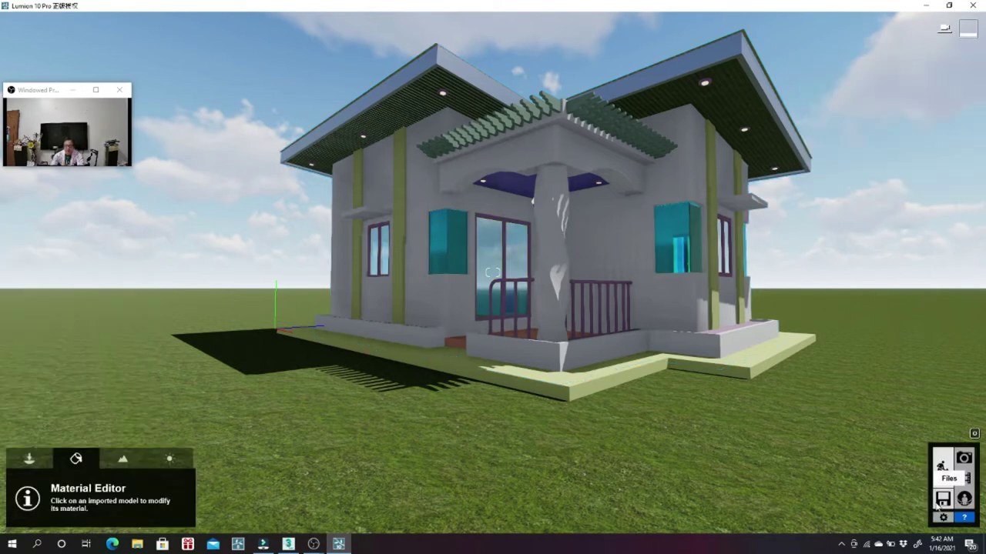
scroll(606, 175, up, 5)
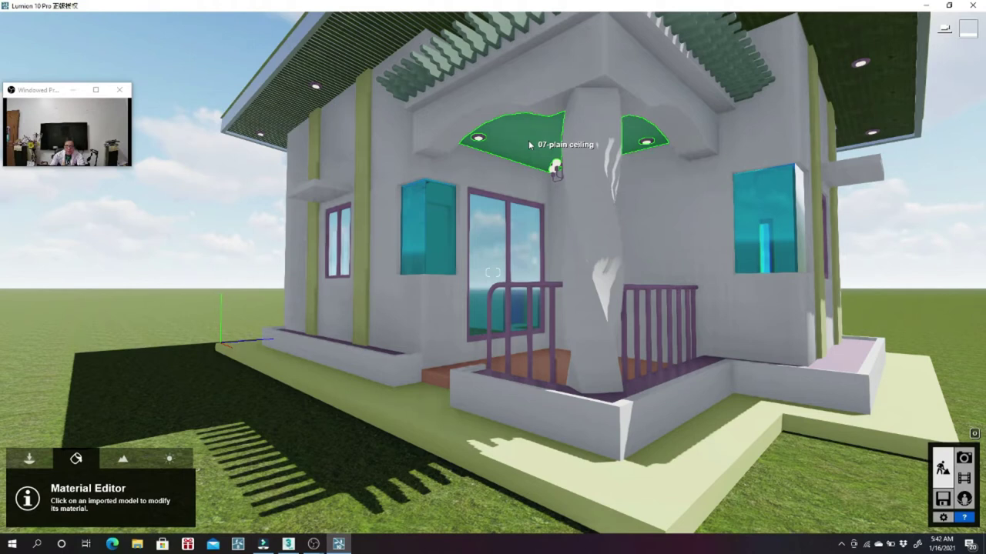
click(528, 140)
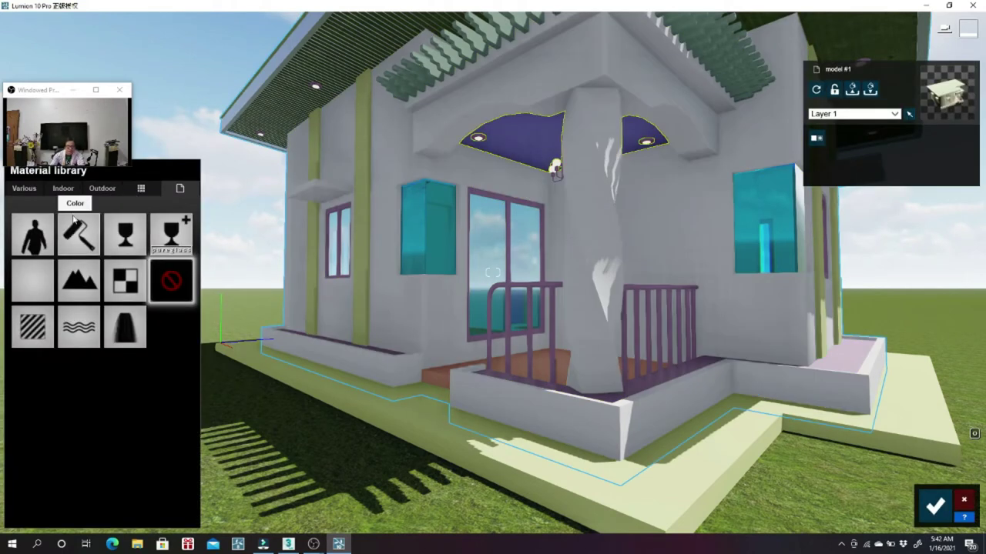
click(102, 188)
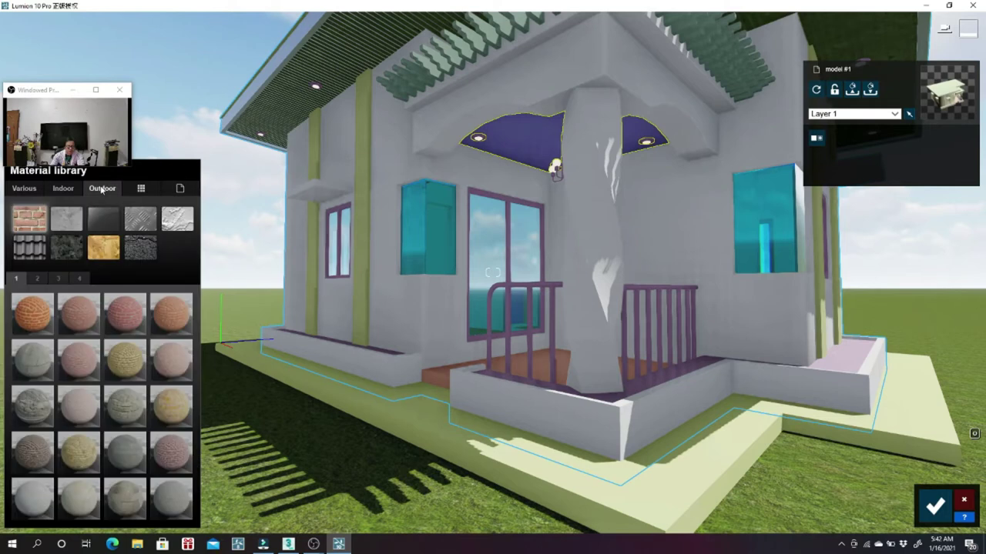
click(101, 250)
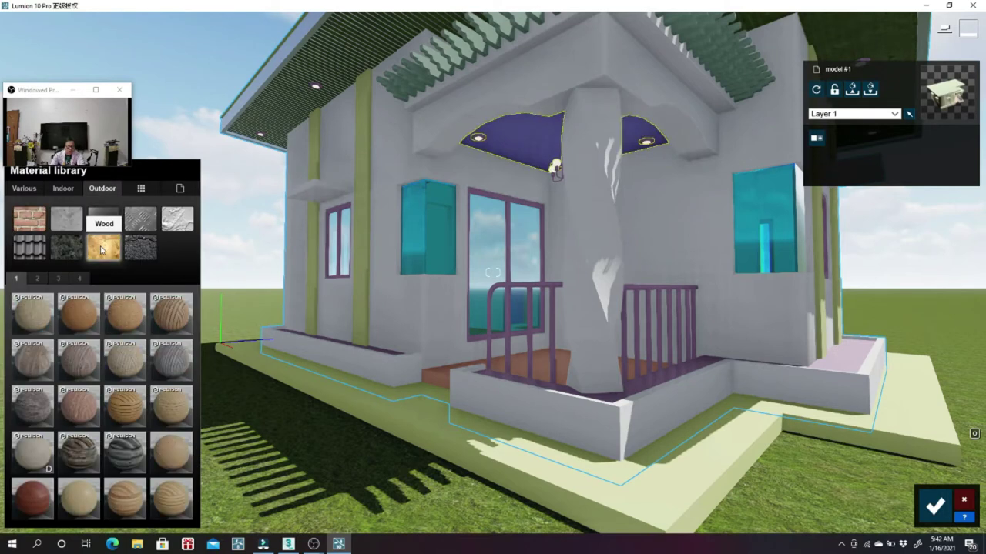
click(78, 319)
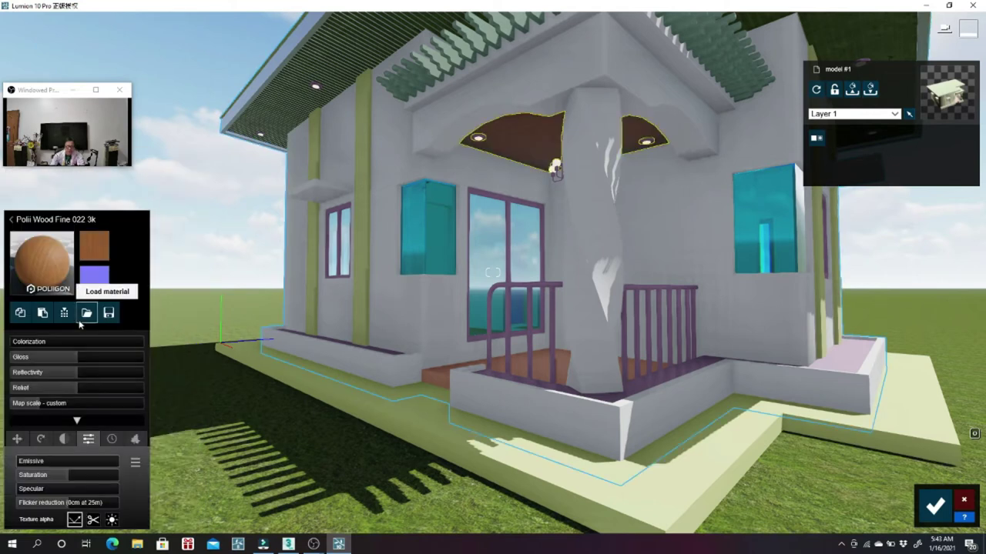
click(85, 358)
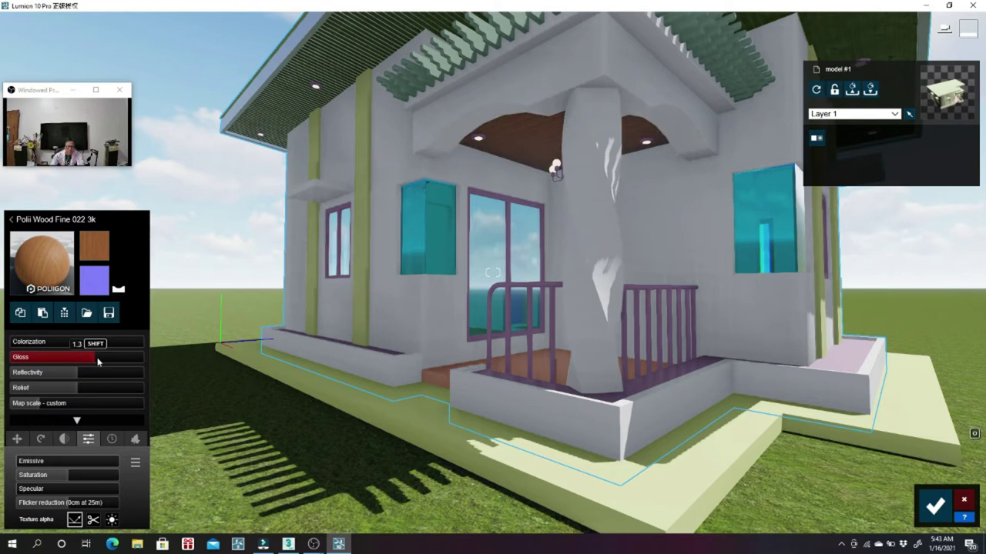
drag(108, 361, 111, 358)
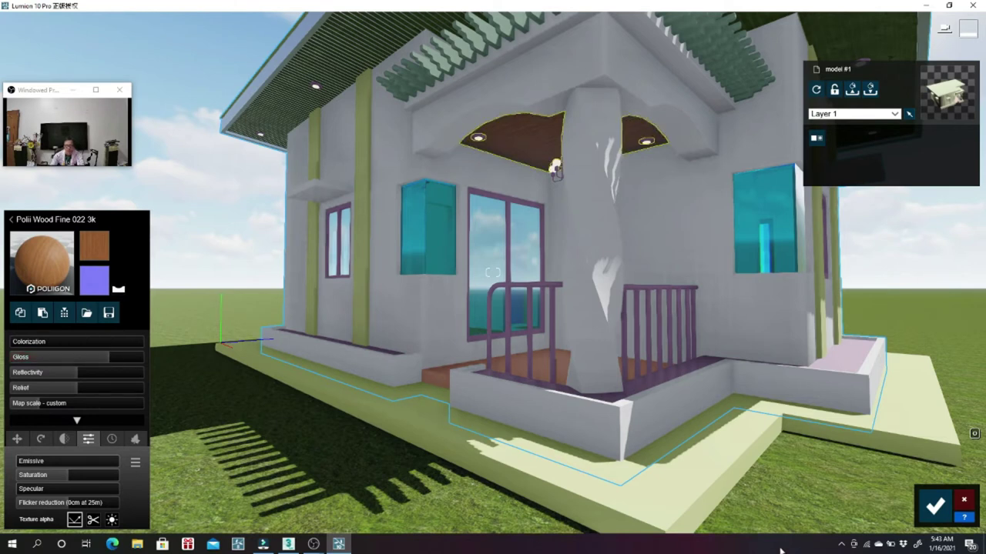
click(935, 512)
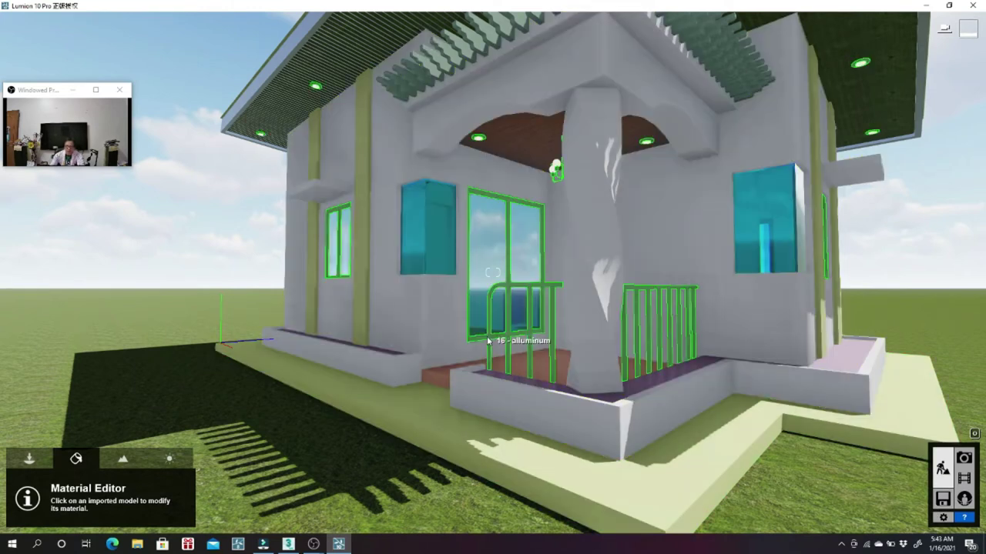
Apply Metal Painted 002 1024 at imported map scale to the aluminium railings and window frames, then save
click(487, 340)
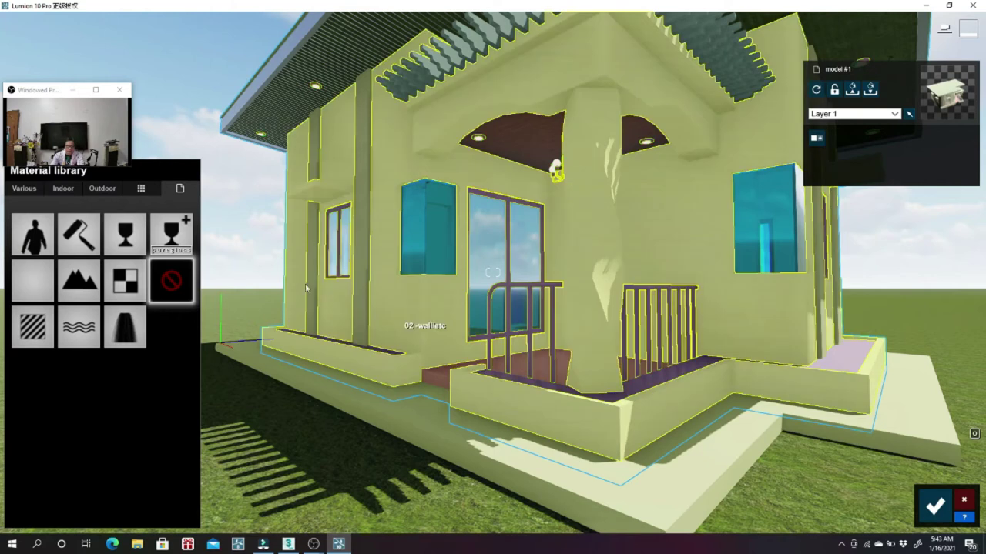
click(100, 190)
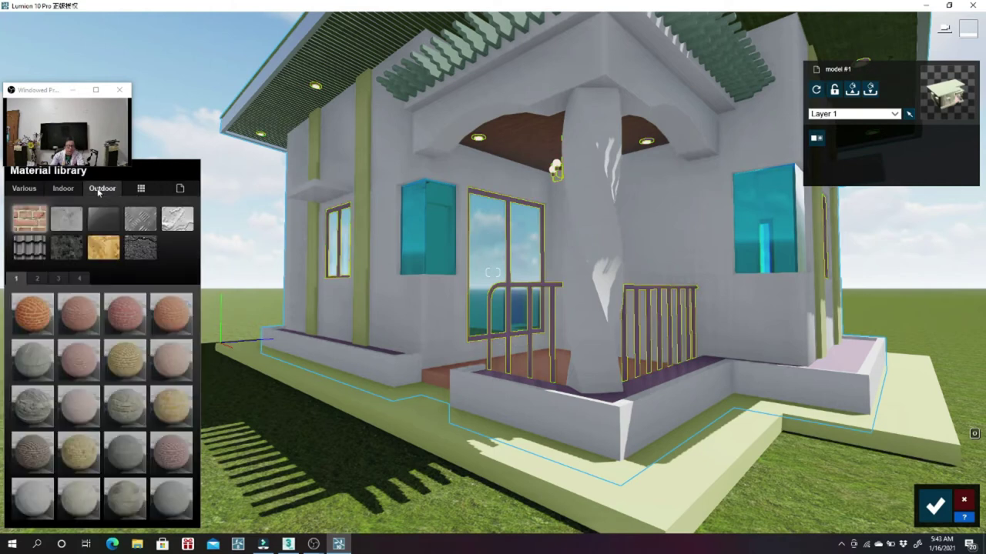
click(143, 224)
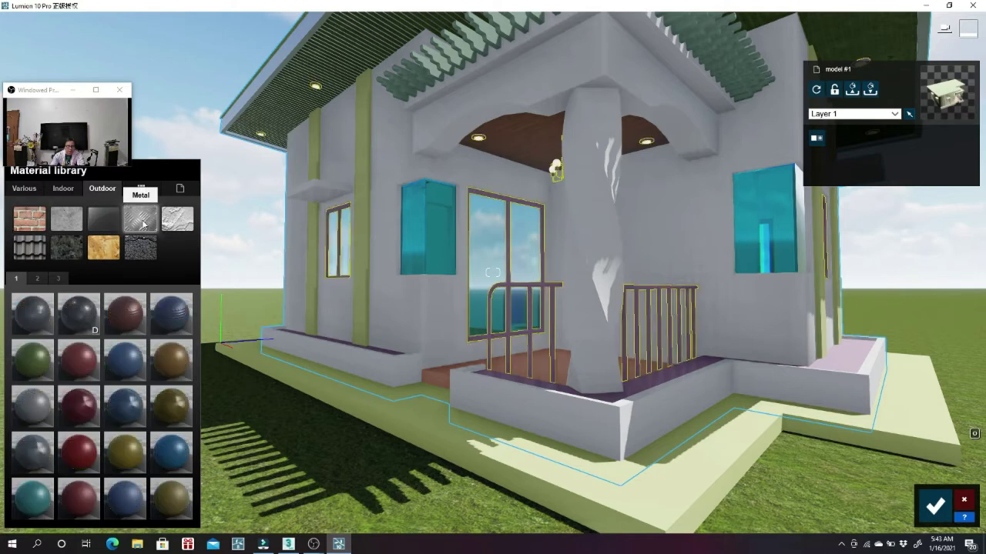
click(38, 407)
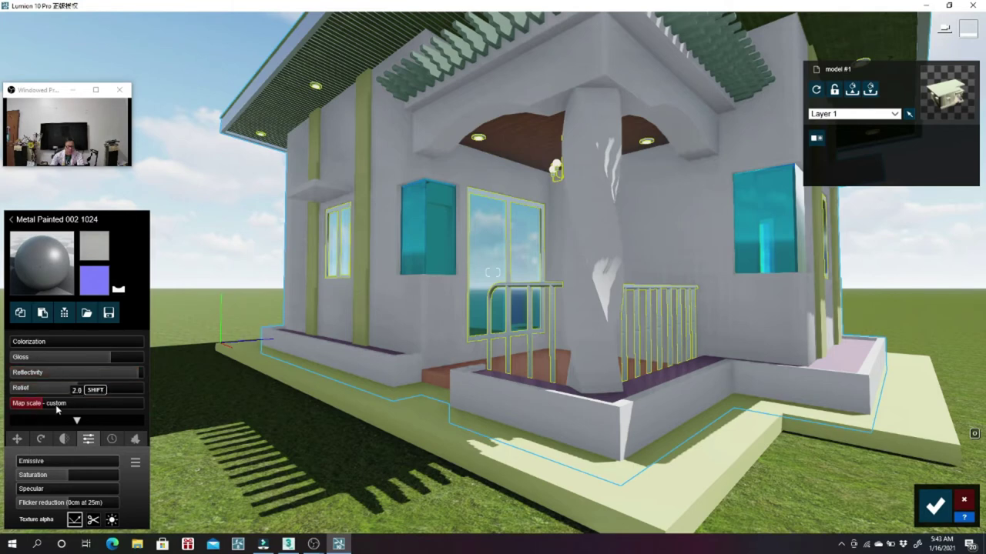
click(35, 406)
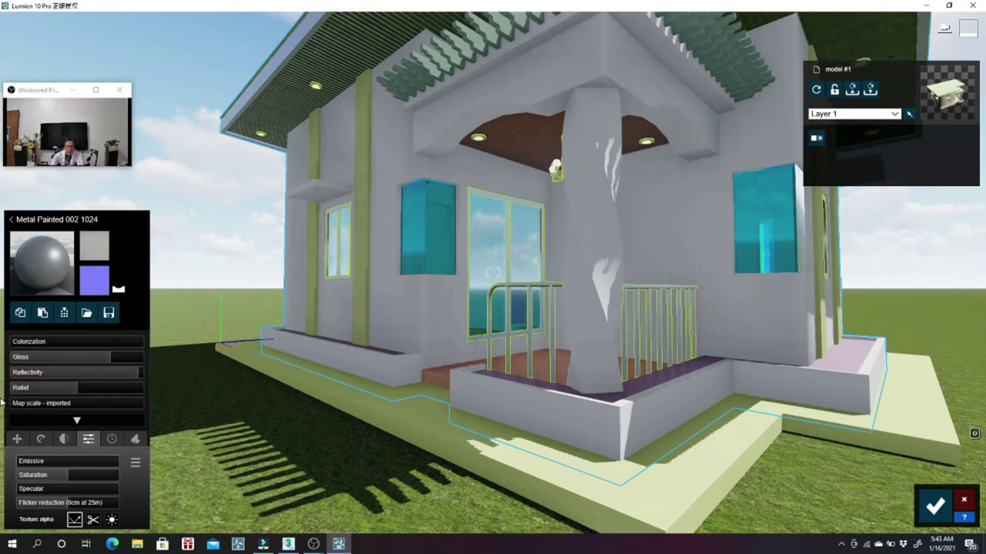
right_drag(479, 371, 480, 372)
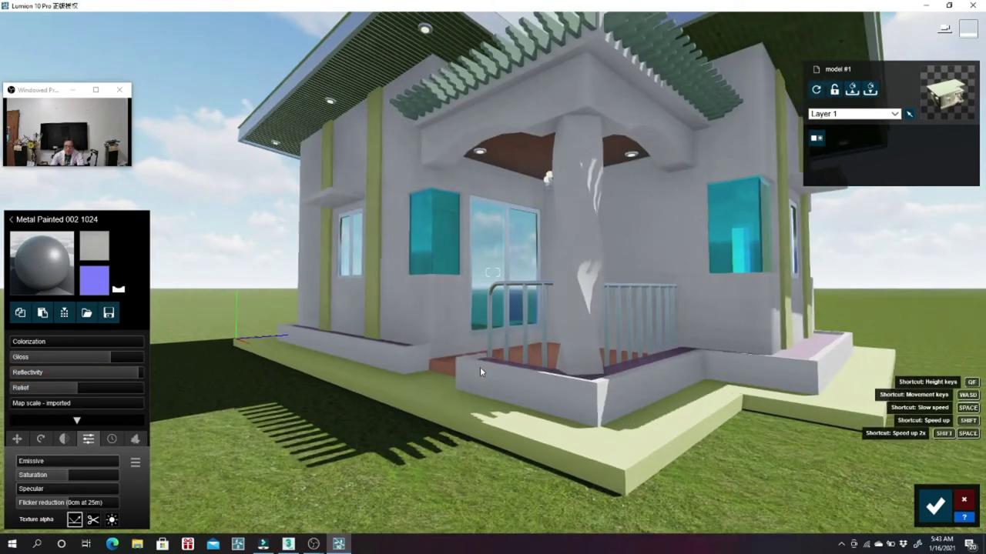
scroll(480, 368, down, 3)
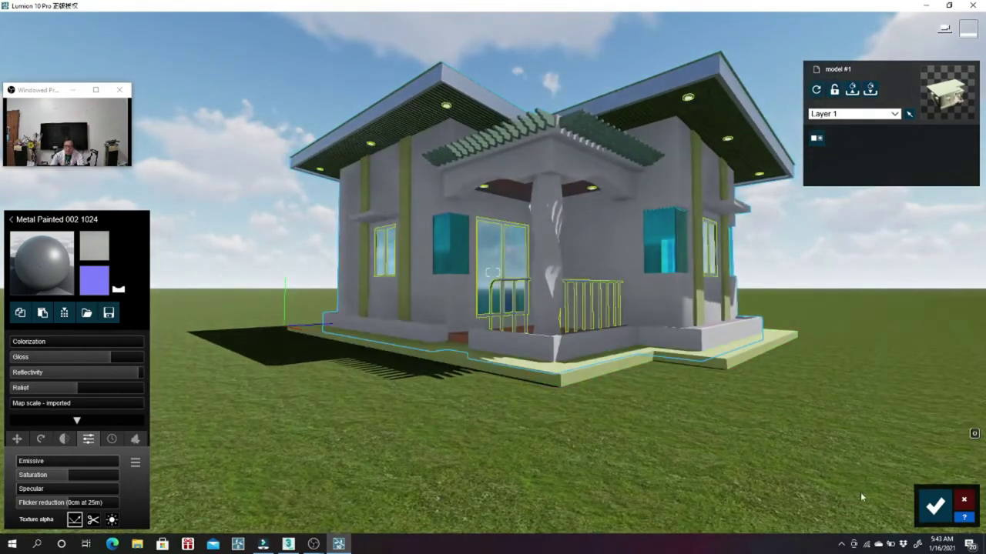
click(936, 511)
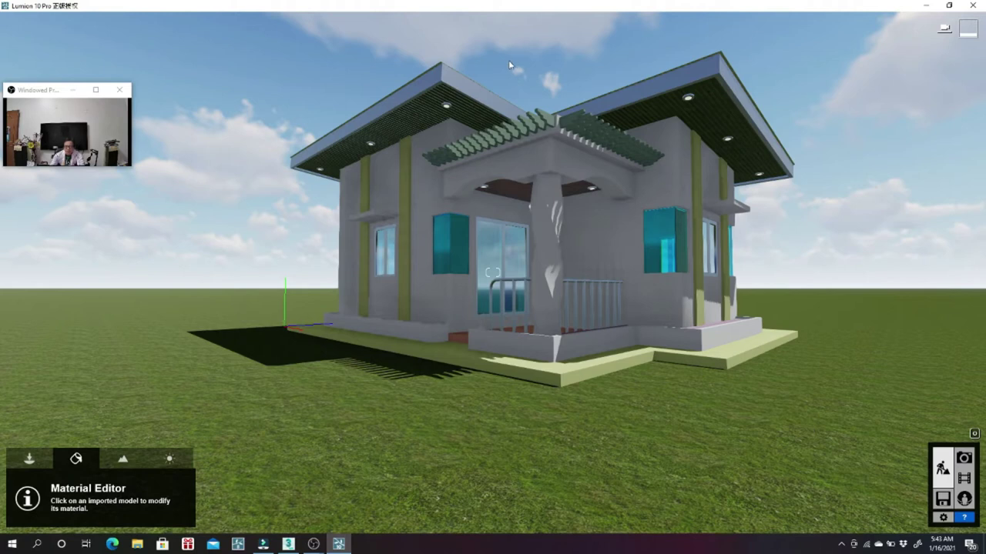
Give the porch sun shade Polii Wood Fine 022 3k wood with gloss 1.2 and save it
click(550, 121)
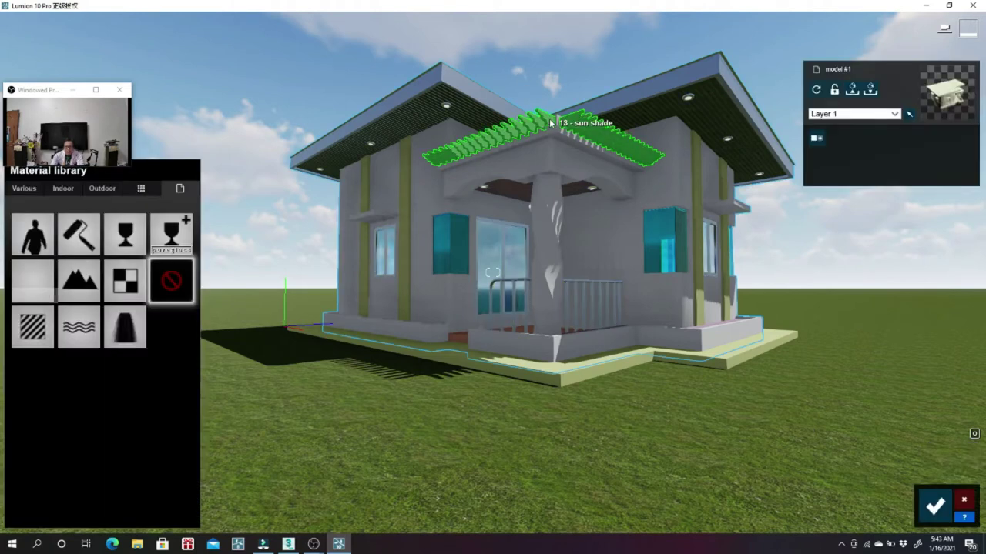
click(106, 189)
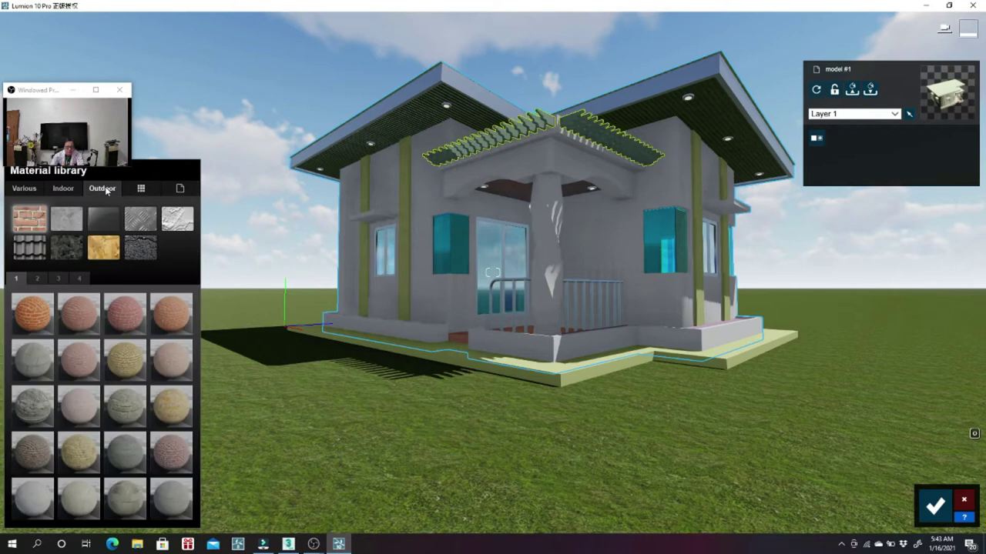
click(104, 250)
click(83, 317)
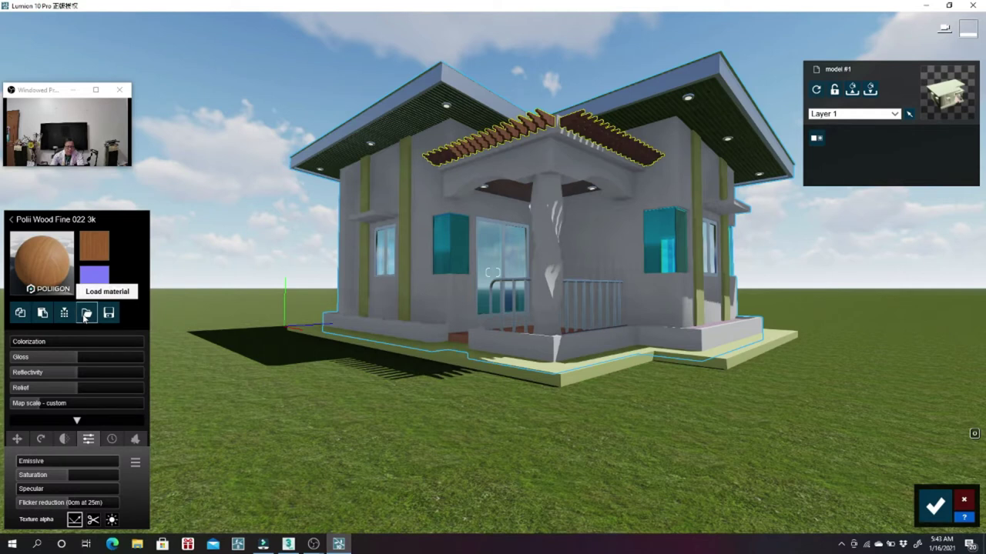
mouse_move(77, 357)
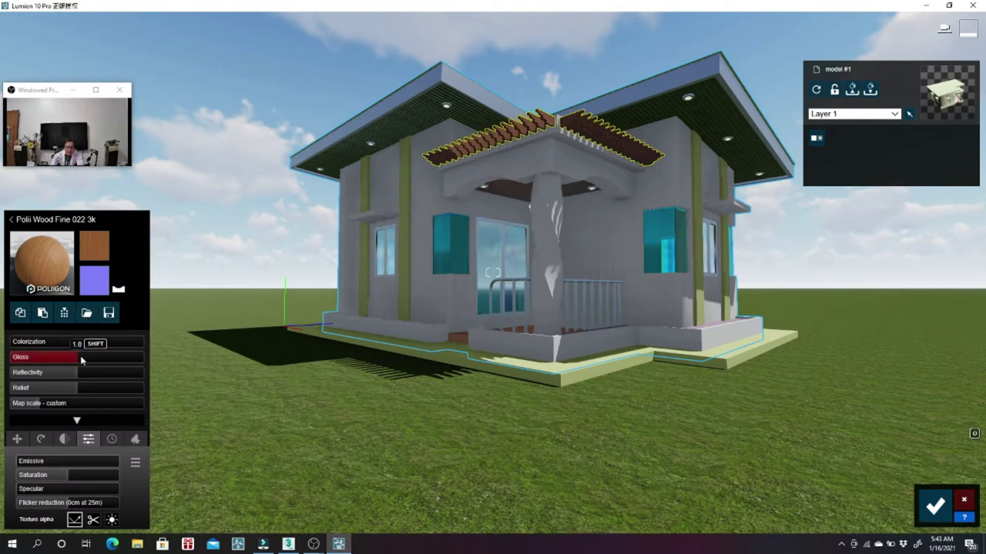
drag(79, 359, 91, 357)
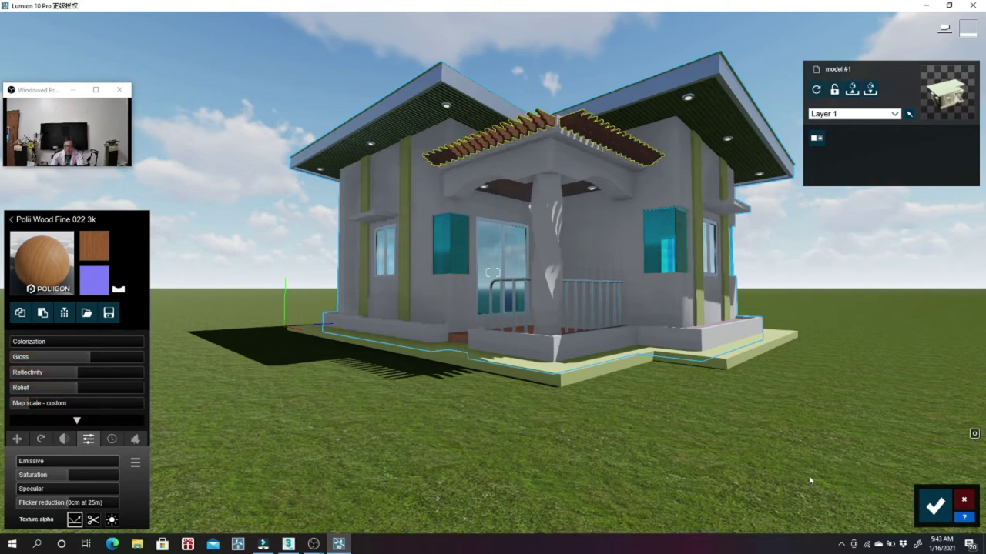
click(935, 507)
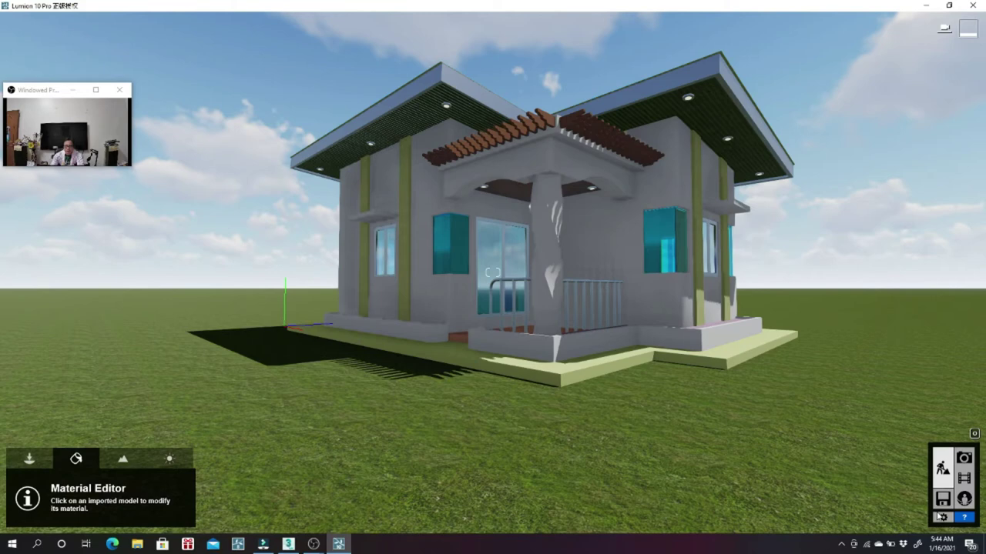
mouse_move(490, 382)
right_down()
mouse_move(490, 447)
mouse_move(497, 361)
mouse_move(466, 327)
right_up()
scroll(498, 360, down, 2)
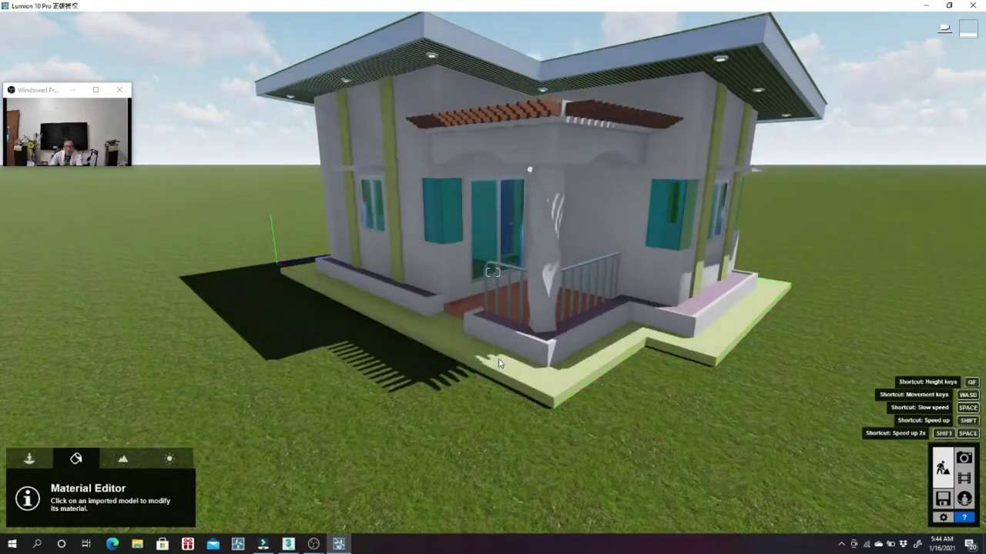
Apply Indoor > Tiles Polii TilesMarble 063 2k to the porch floor, set gloss 1.1, and save
click(466, 327)
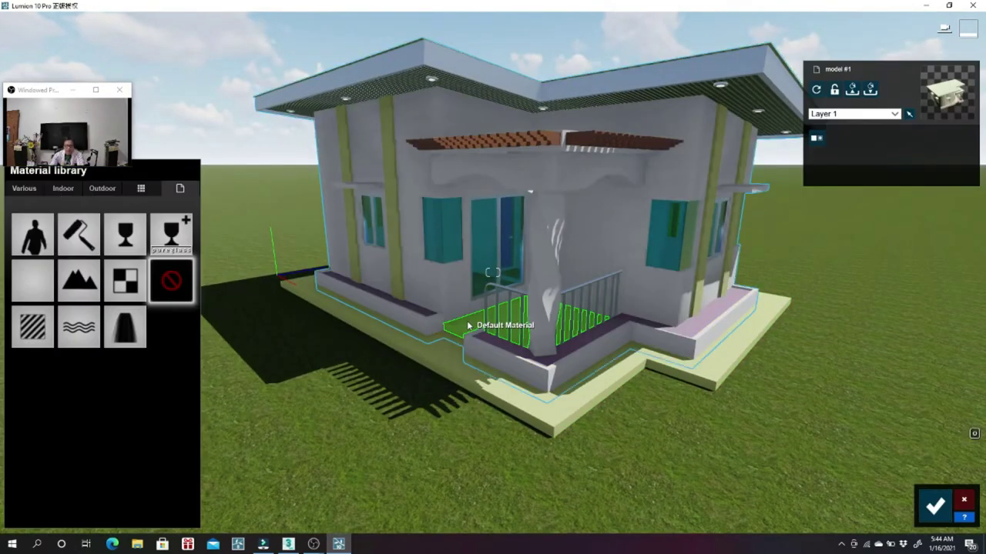
click(63, 193)
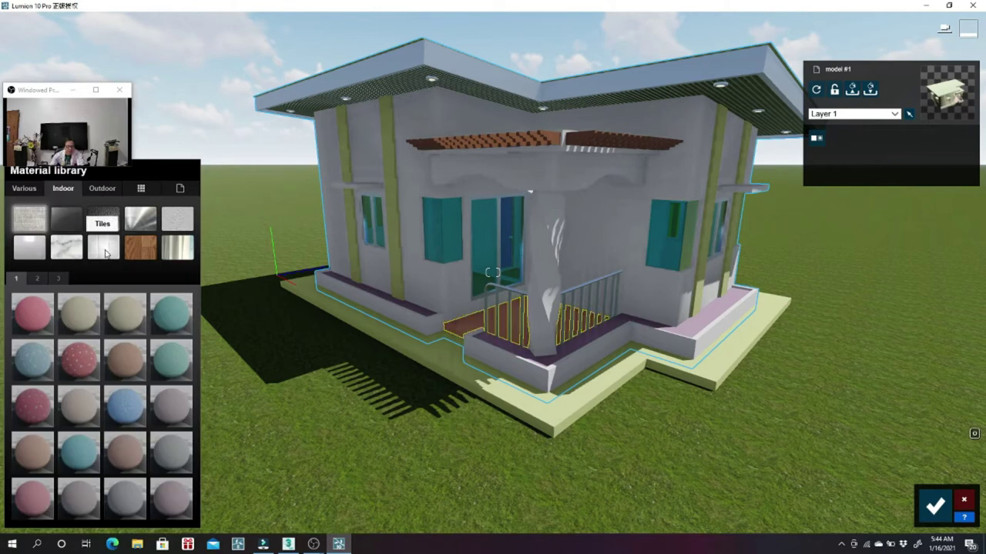
click(106, 254)
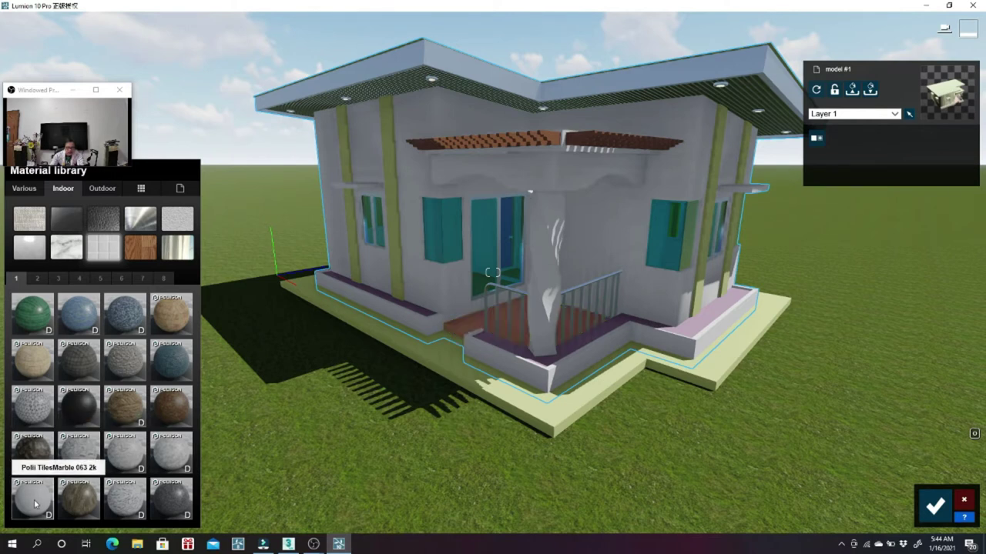
click(35, 505)
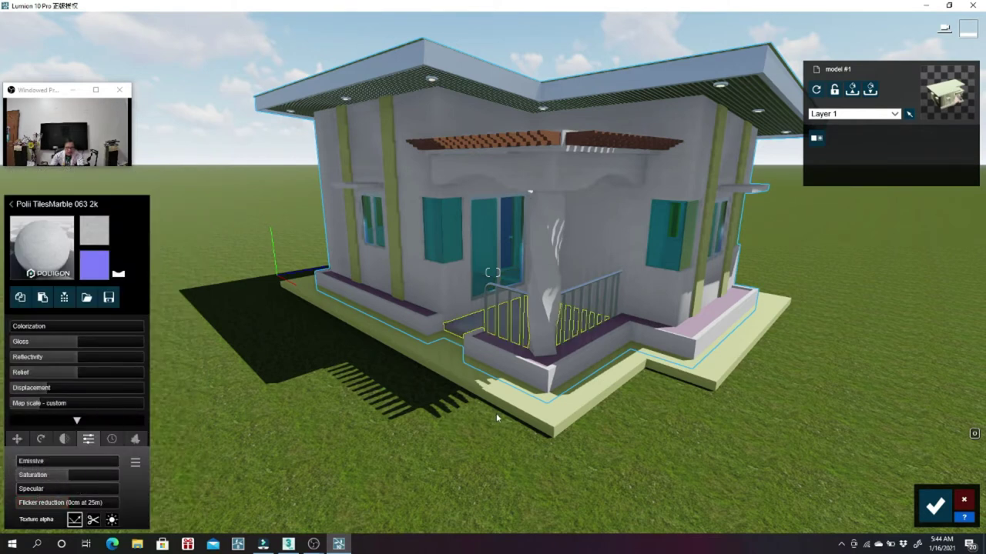
scroll(493, 410, up, 5)
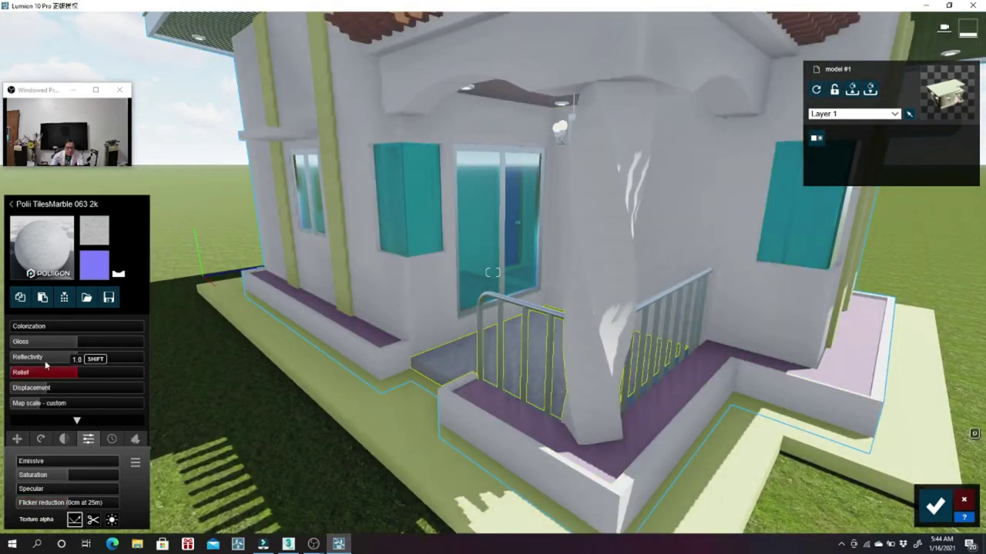
drag(77, 345, 86, 345)
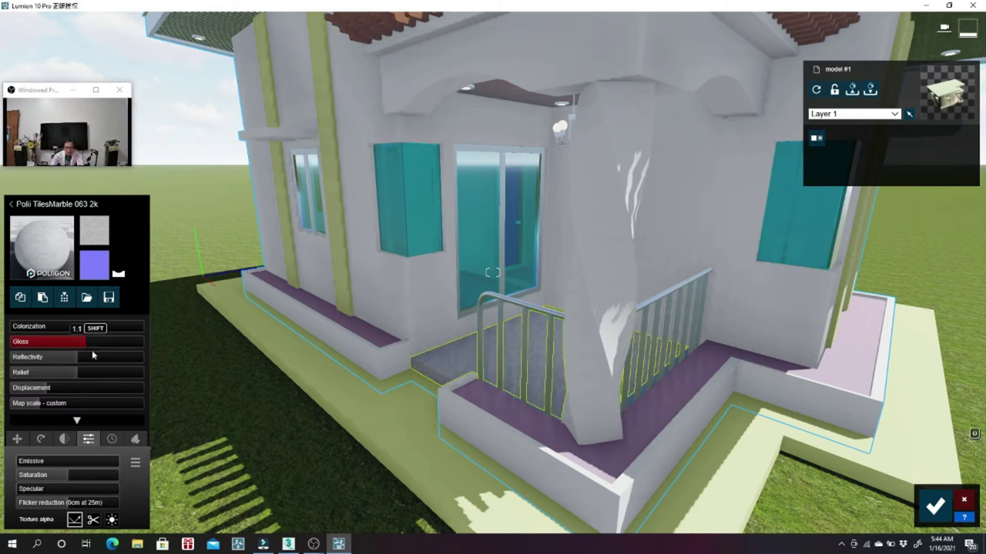
scroll(439, 452, down, 4)
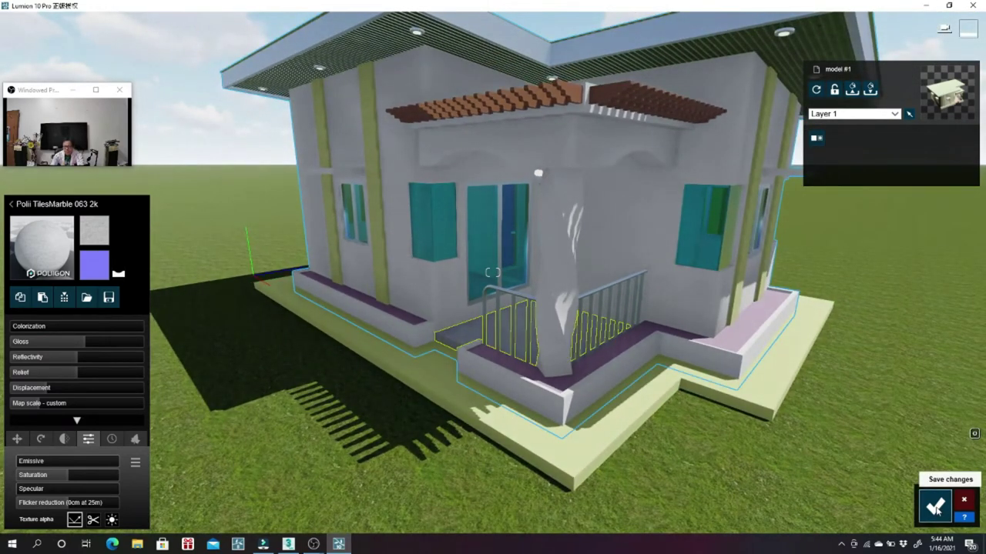
click(936, 508)
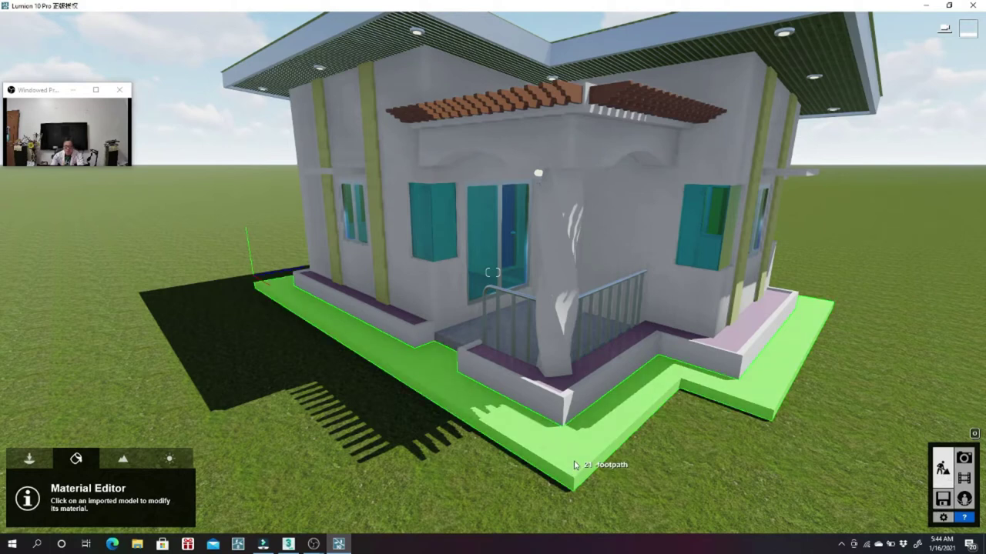
Pave the foot path with Pavement Stone 006 1024, shrink its map scale to 1.1, set gloss to about 1.3, and save
click(573, 466)
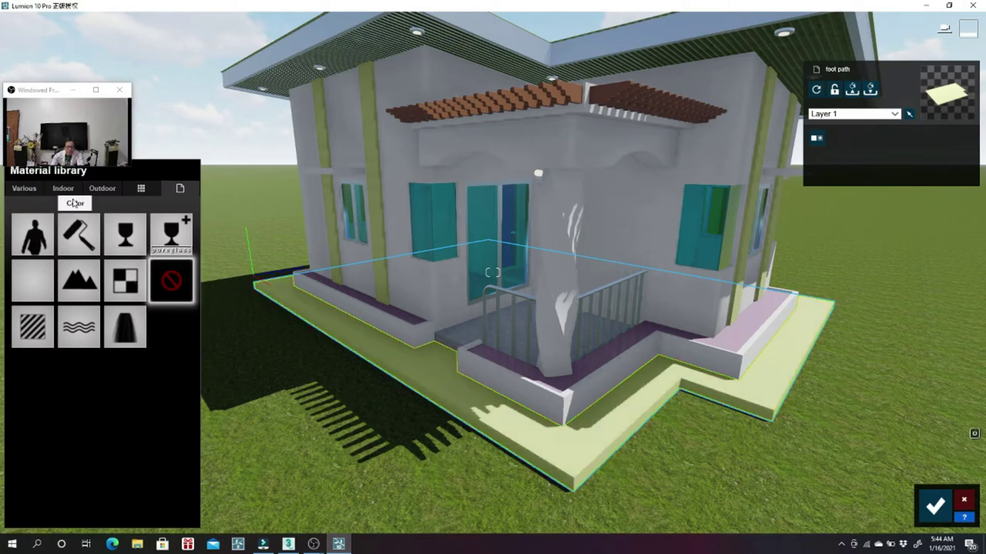
click(98, 190)
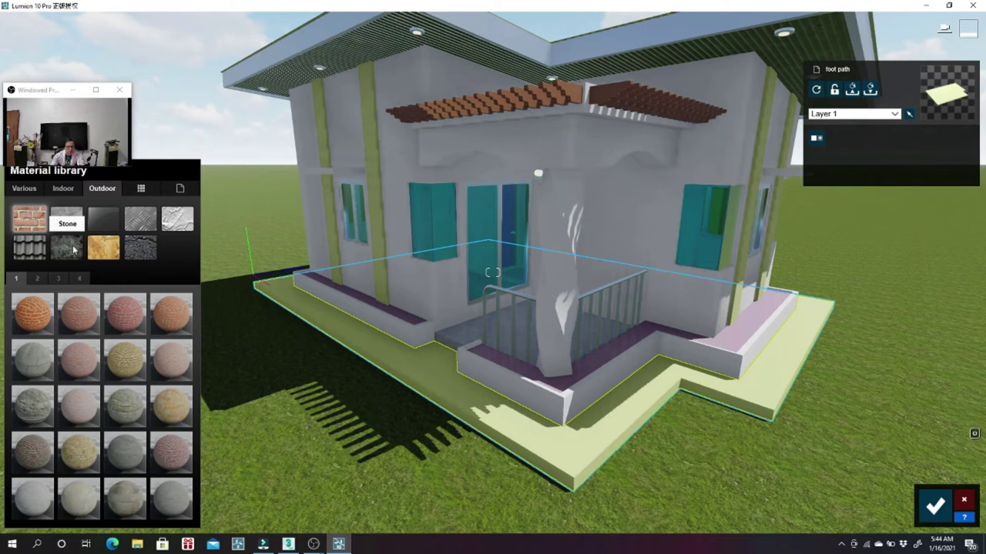
click(74, 249)
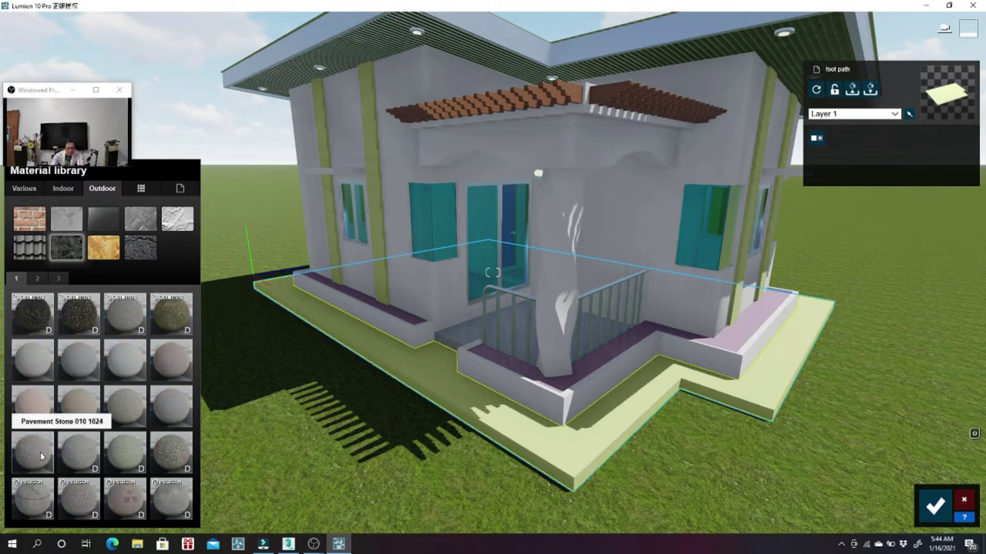
click(41, 409)
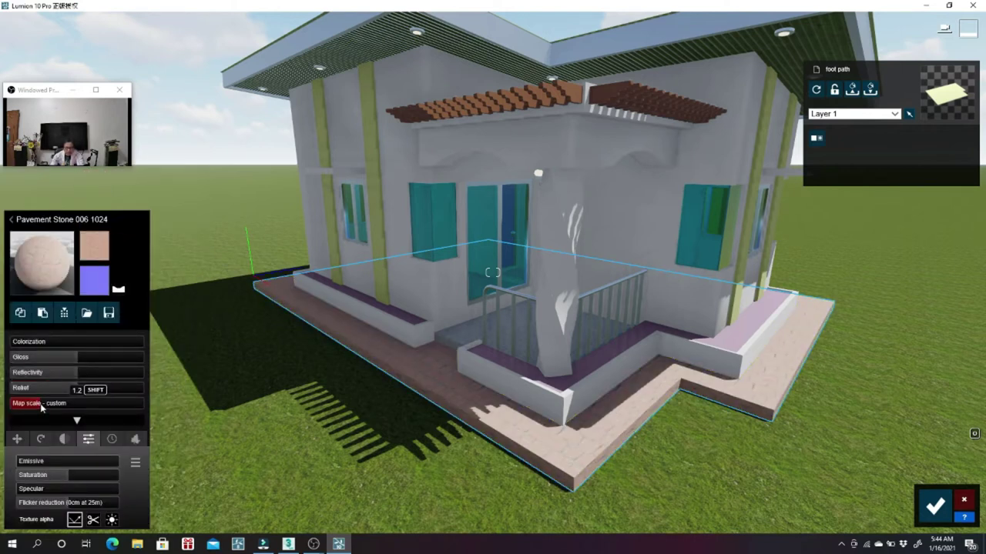
drag(41, 409, 40, 410)
drag(41, 408, 41, 409)
mouse_move(73, 357)
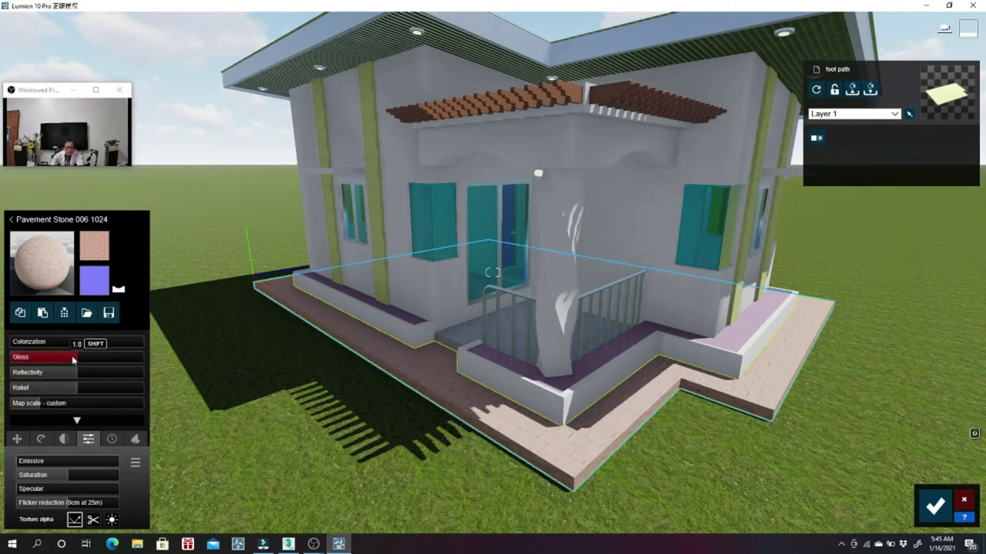
drag(81, 360, 101, 362)
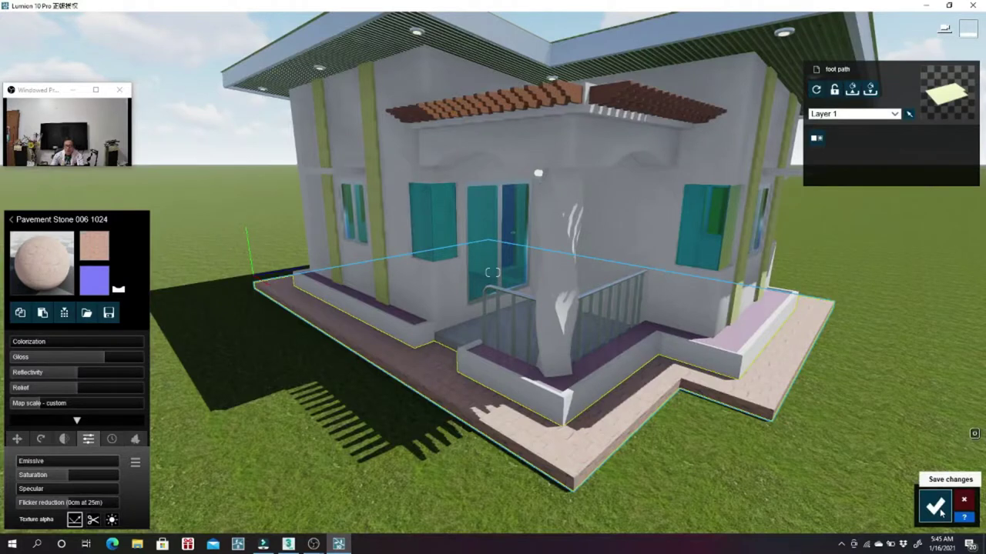
click(935, 506)
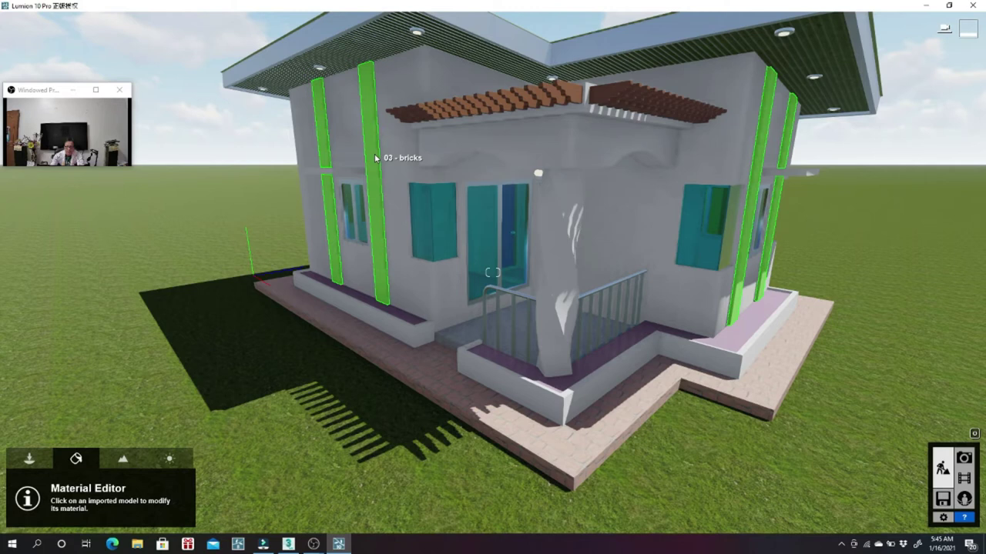
click(375, 158)
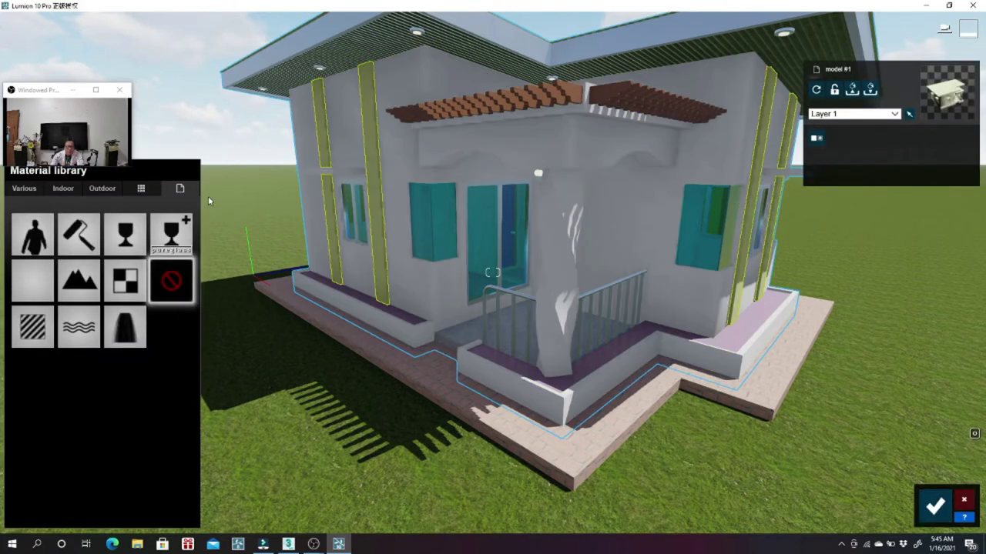
click(100, 190)
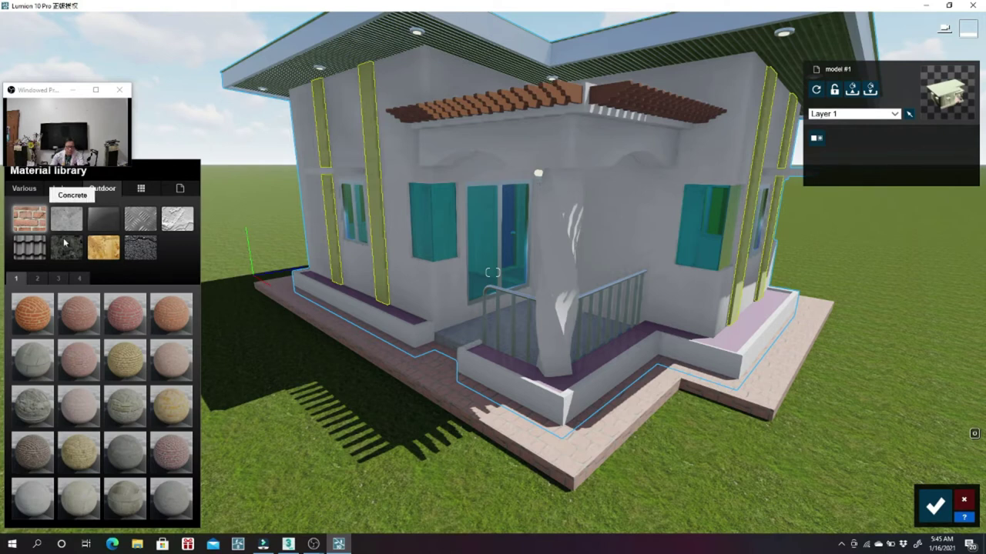
click(38, 278)
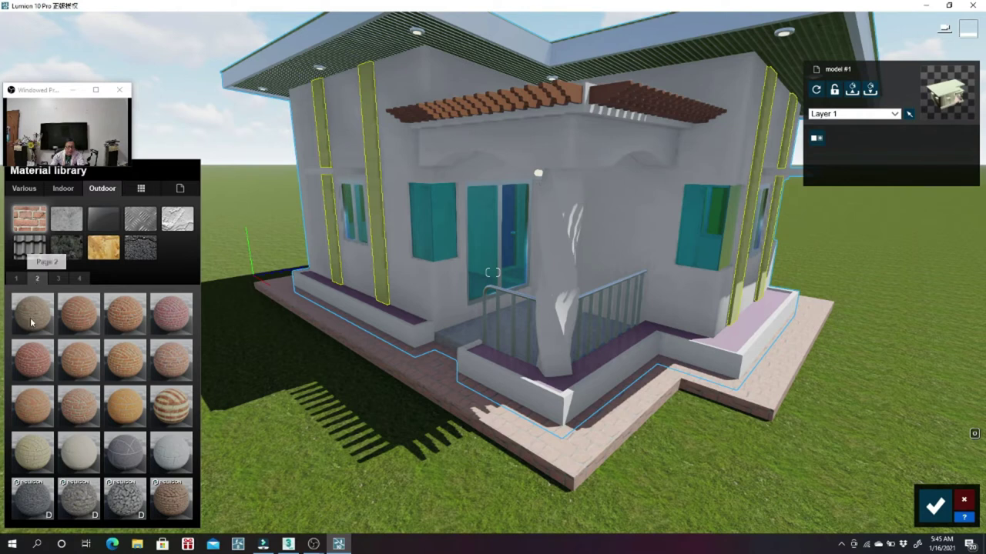
click(36, 371)
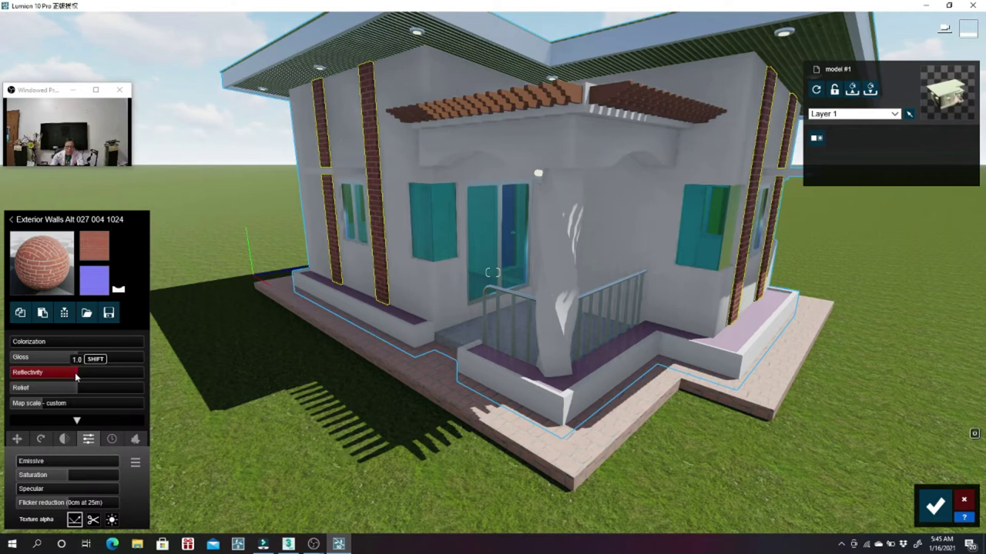
click(20, 343)
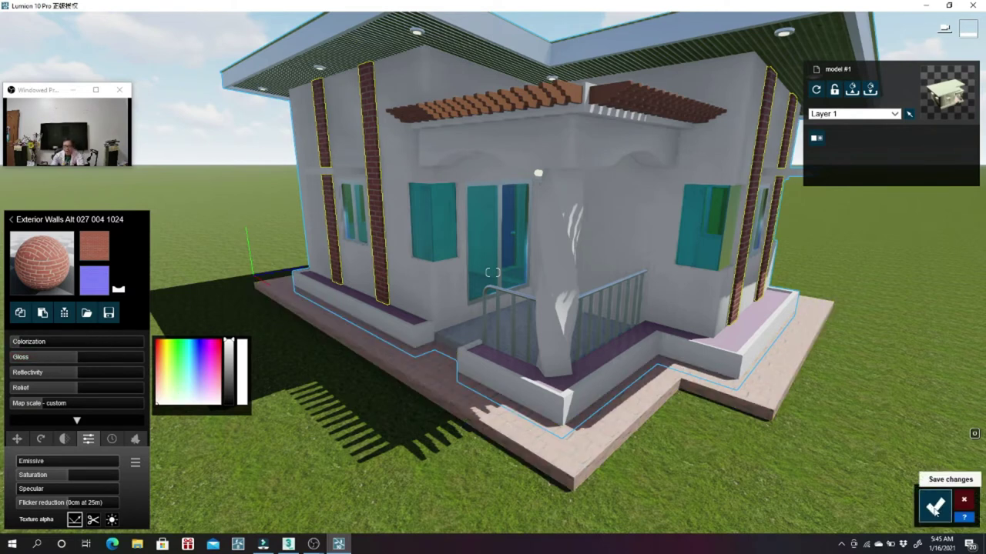
click(934, 505)
scroll(666, 421, down, 5)
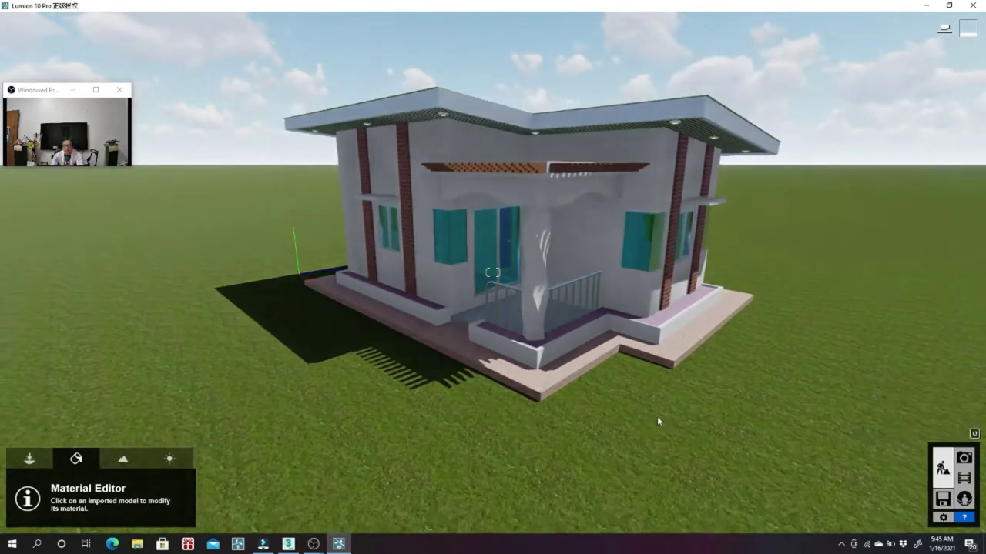
scroll(616, 399, down, 3)
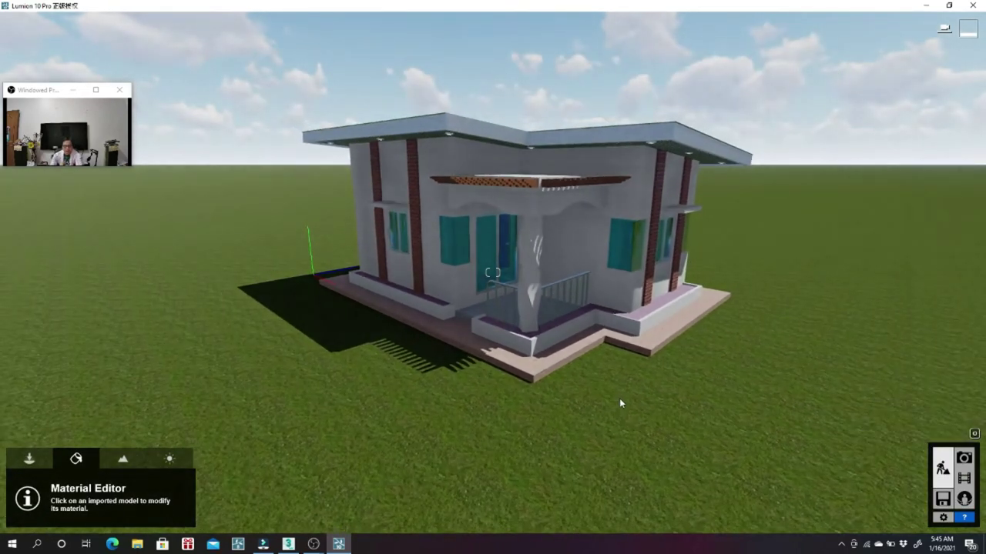
Apply the Roof 012 clay tile material from Outdoor > Roofing to the house roof
key(q)
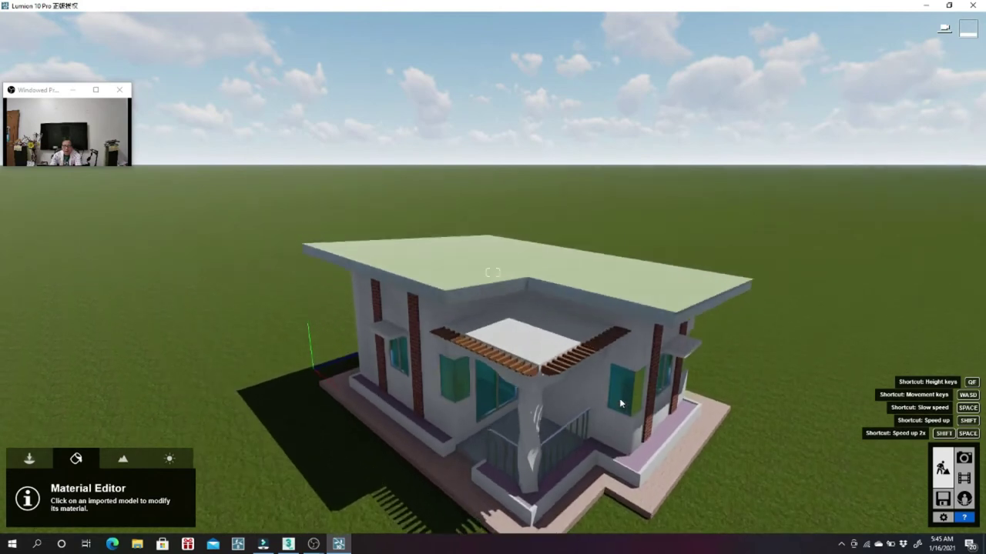
click(473, 285)
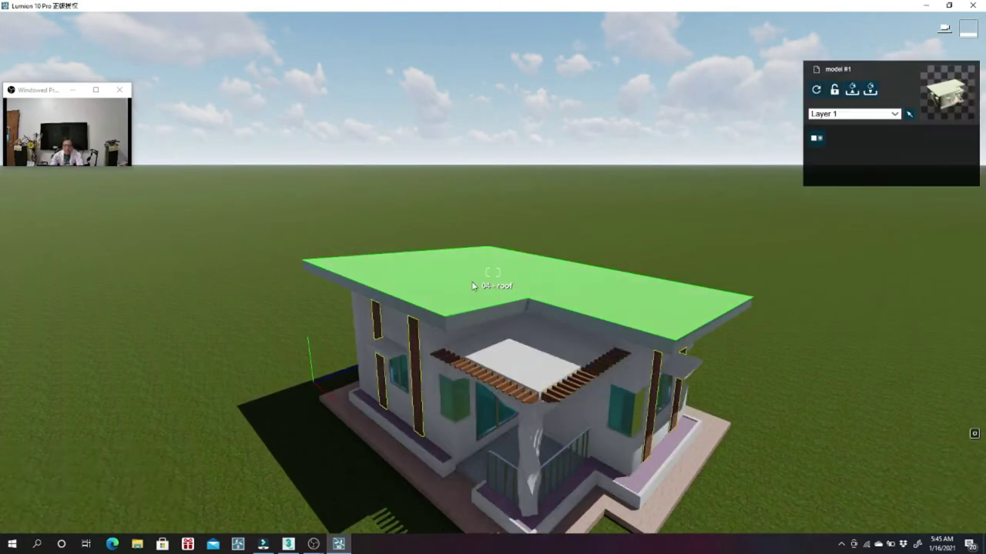
click(473, 286)
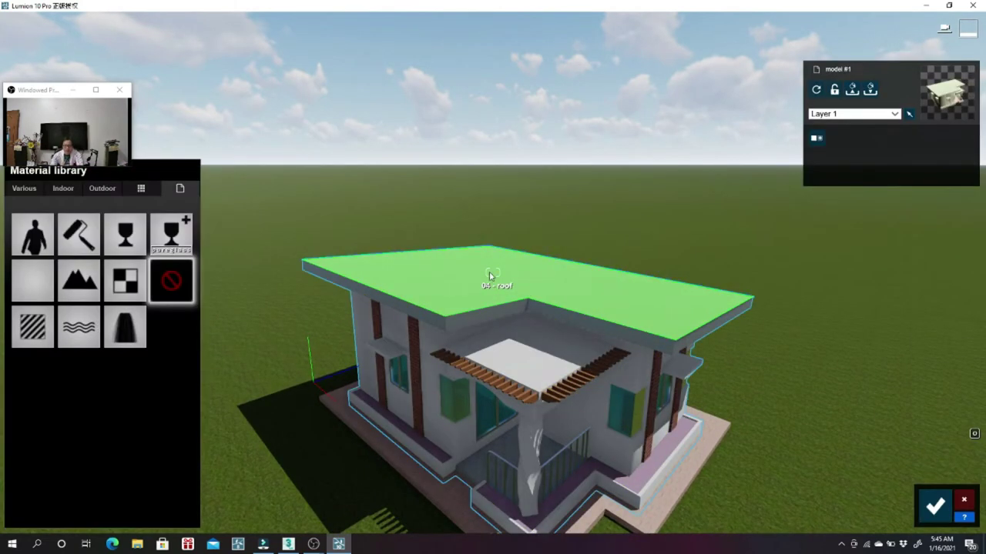
click(102, 189)
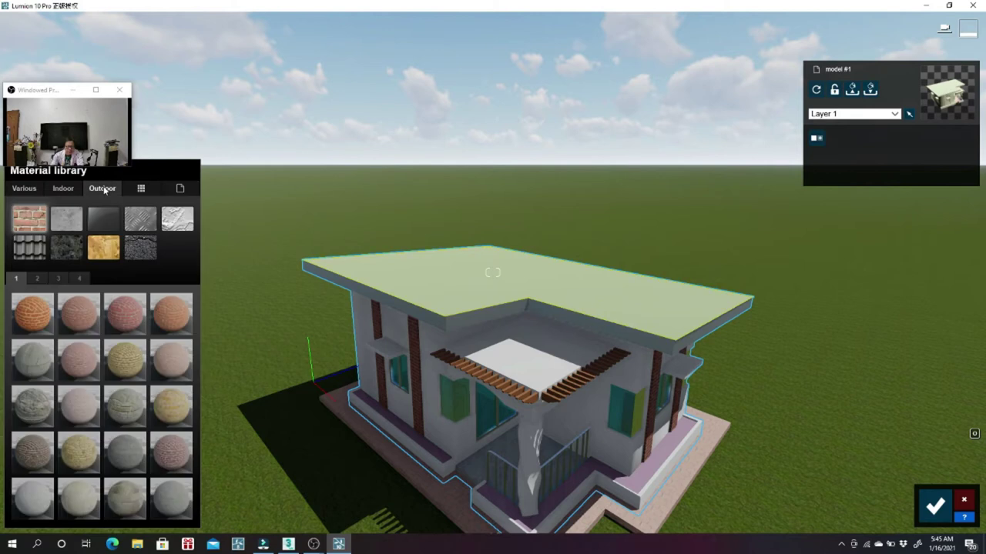
click(33, 250)
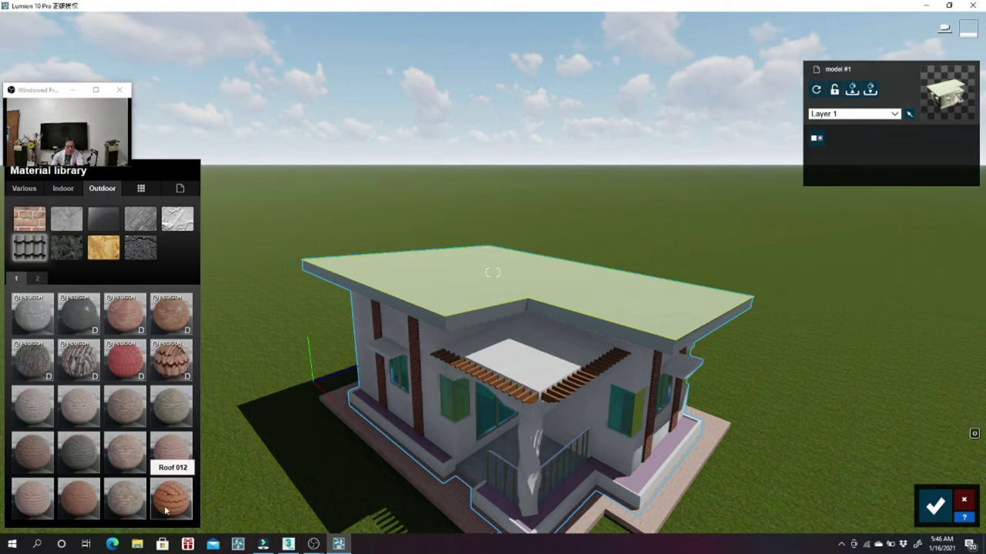
click(176, 505)
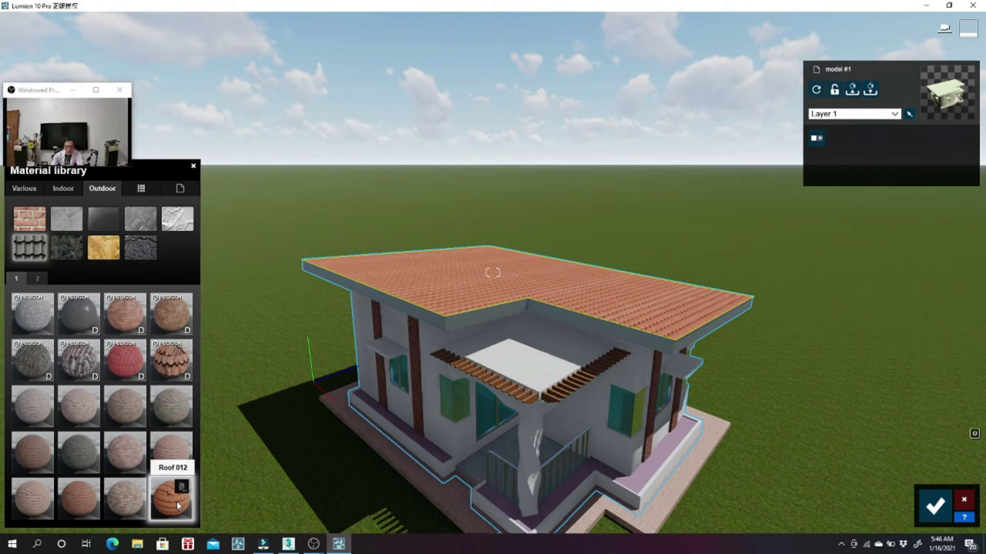
scroll(453, 342, up, 5)
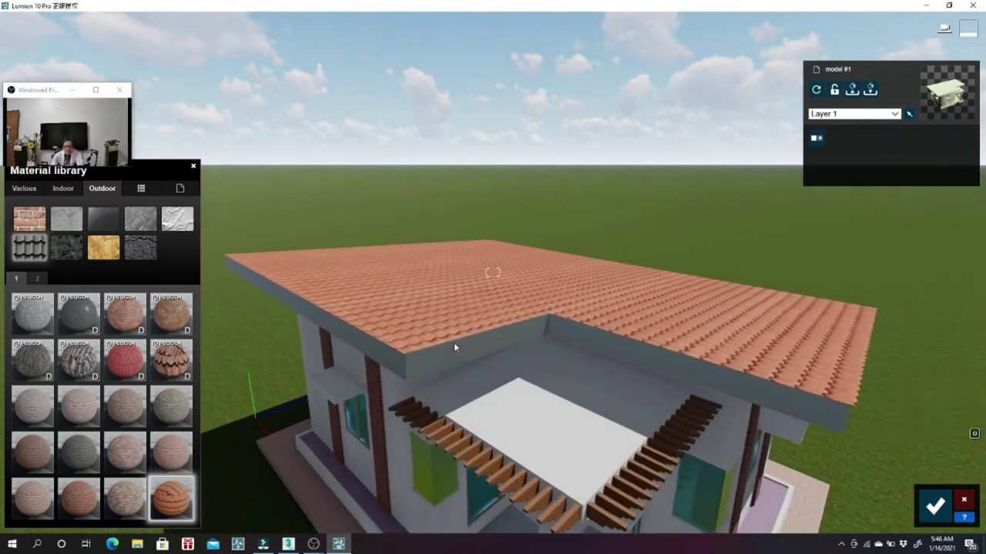
scroll(454, 342, up, 2)
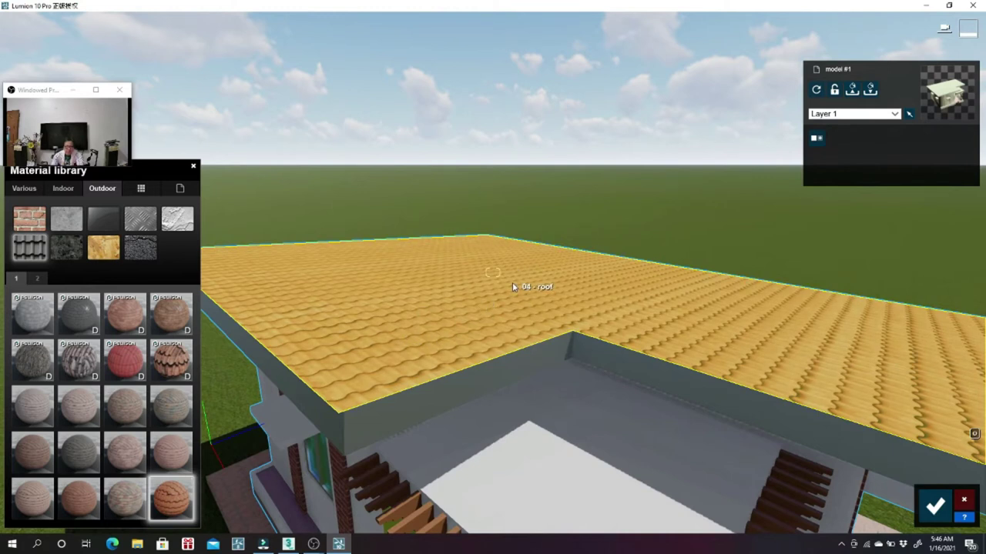
Rotate the Roof 012 tile pattern to an orientation heading of 41.4 degrees
click(174, 499)
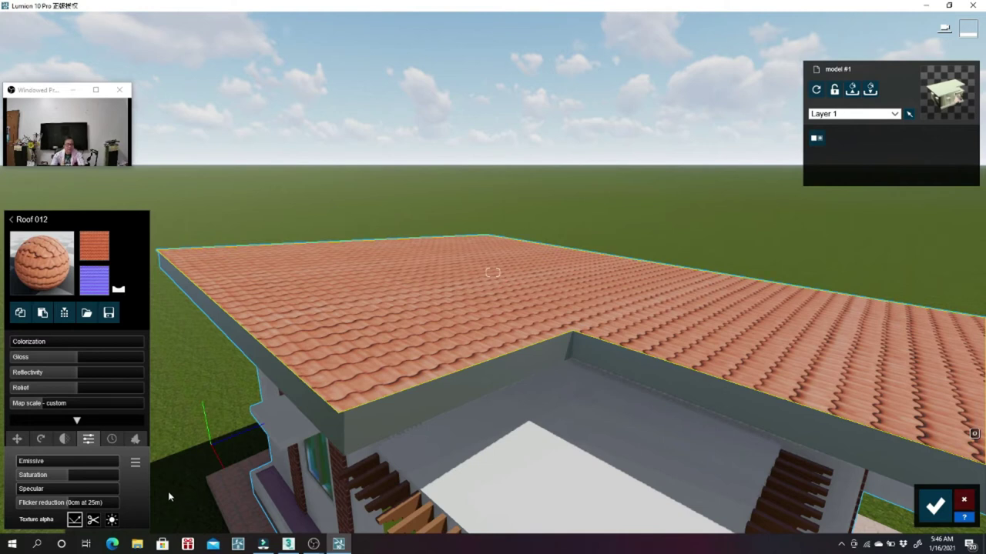
click(41, 440)
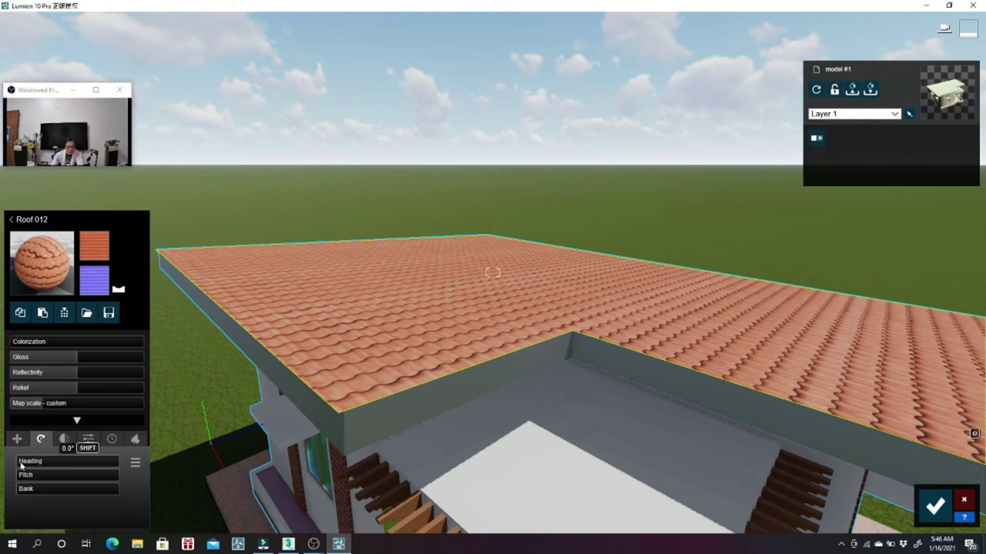
drag(20, 465, 44, 463)
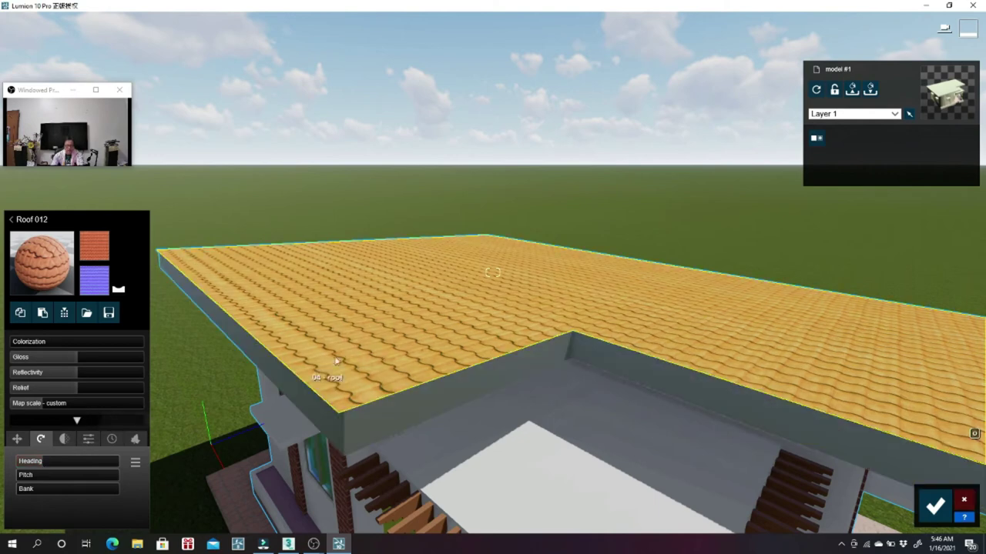
scroll(355, 336, down, 5)
key(q)
scroll(357, 329, up, 5)
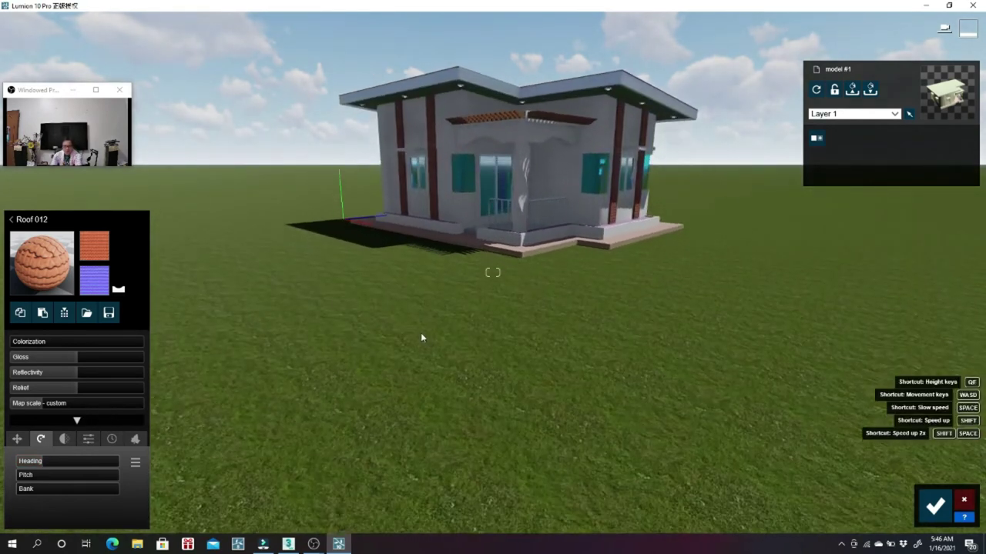
scroll(421, 336, down, 3)
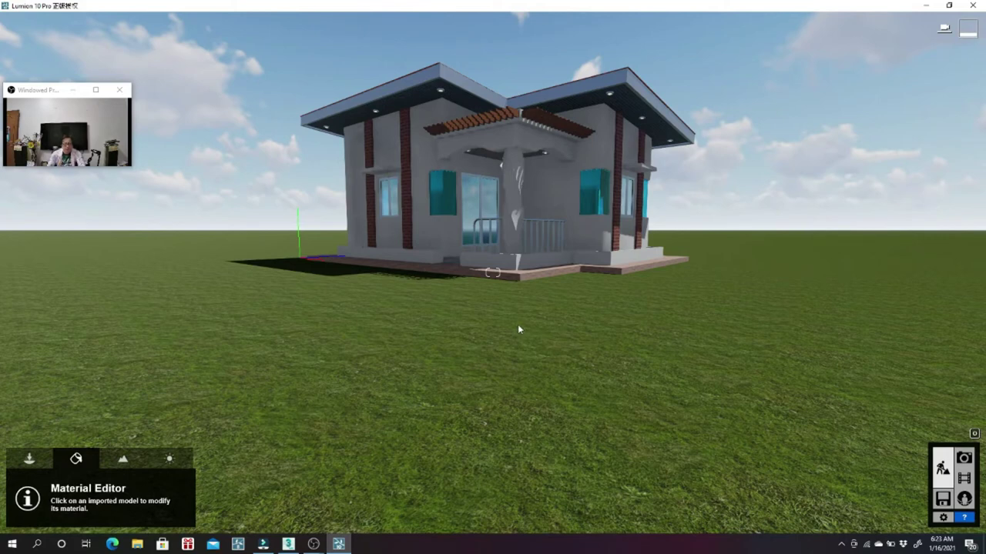
Cover the planter soil with Ground 022 2048 grass from the Various materials and save
key(w)
key(q)
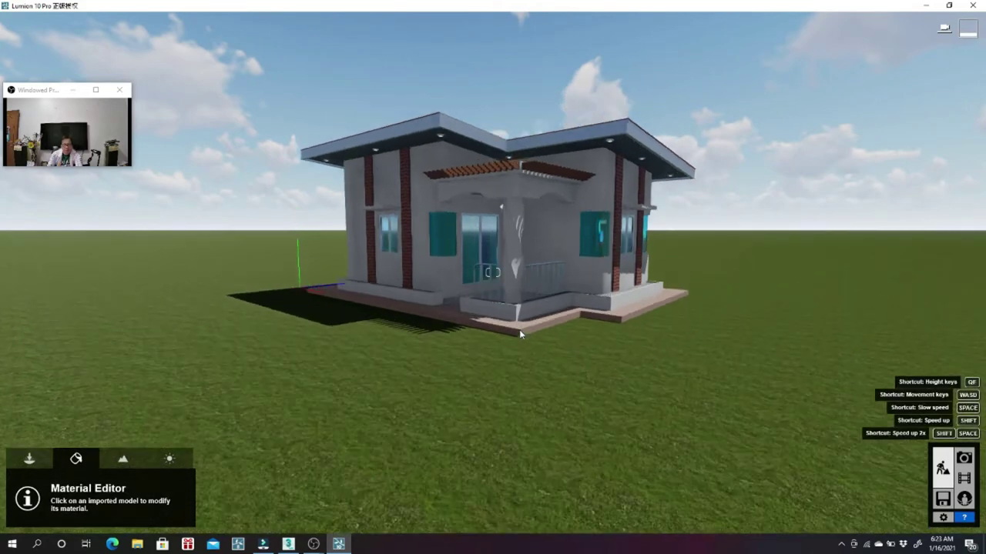
key(w)
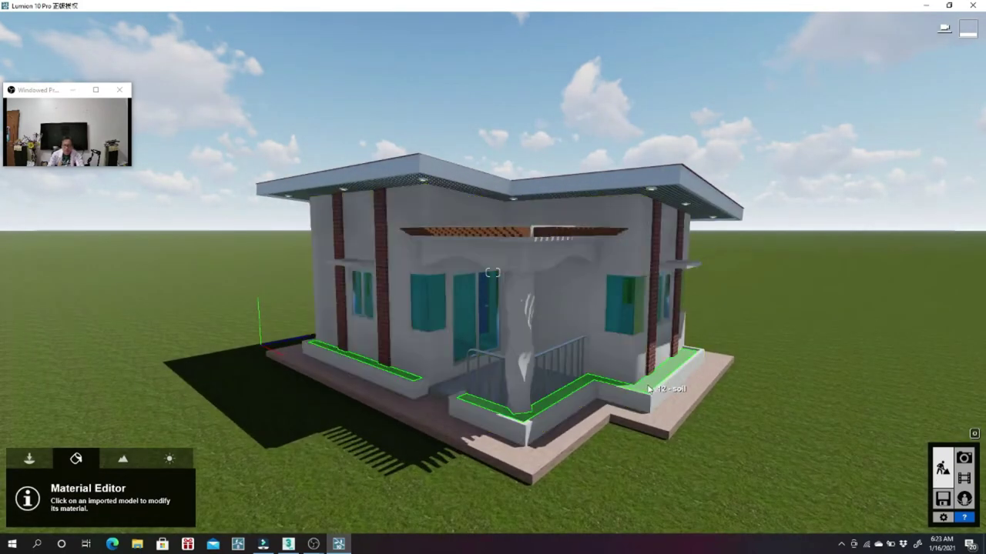
click(648, 390)
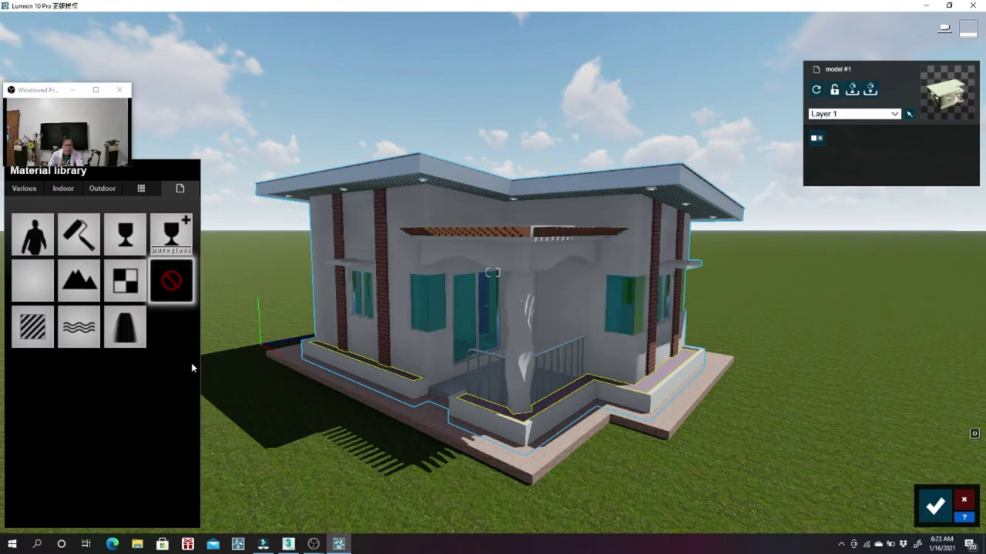
click(23, 190)
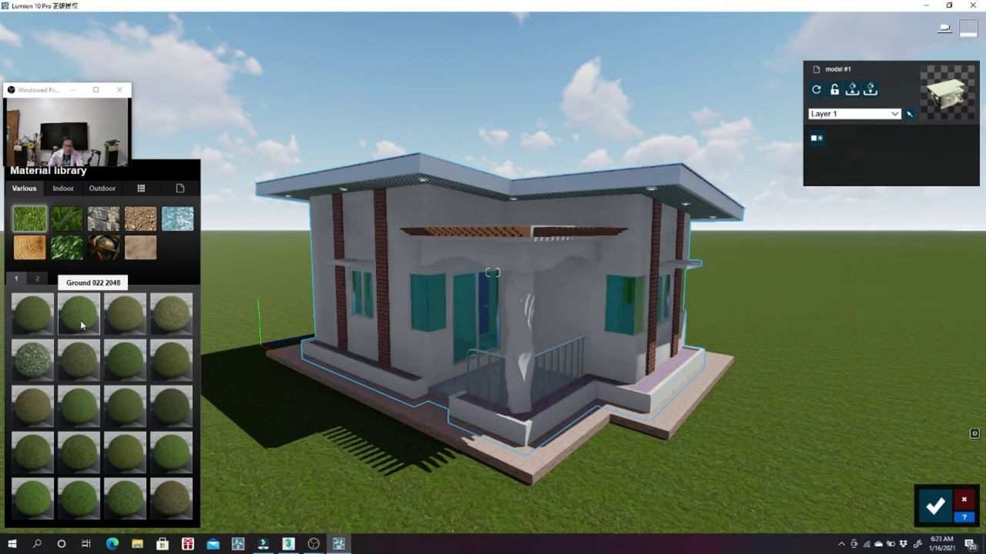
click(80, 320)
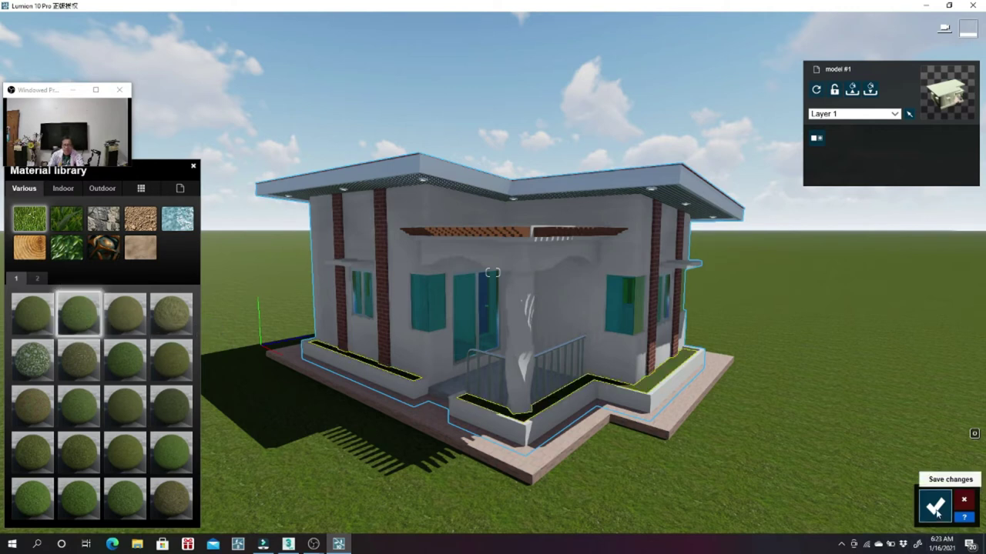
click(936, 508)
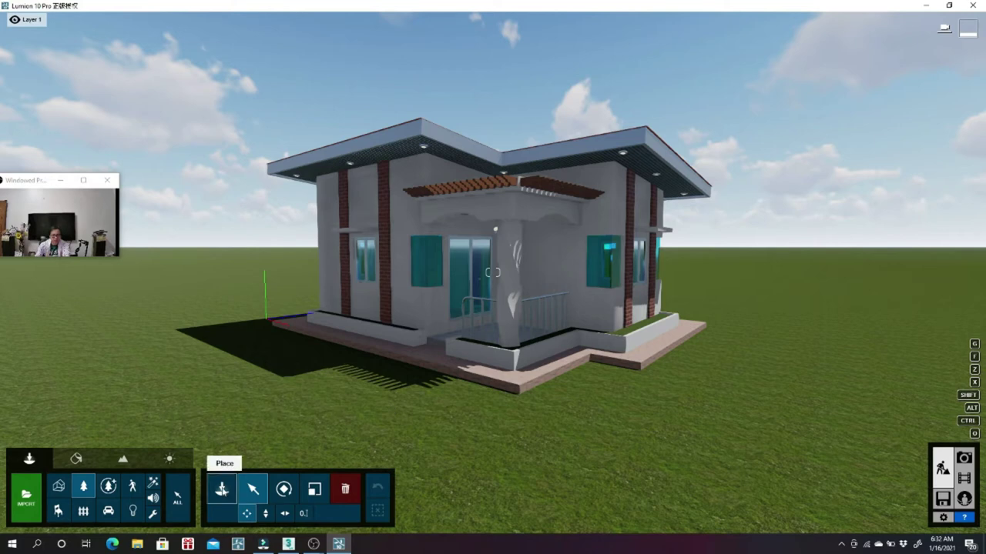
Place a Daylily Dark red 01 from the Nature library on the lawn in front of the house
click(222, 489)
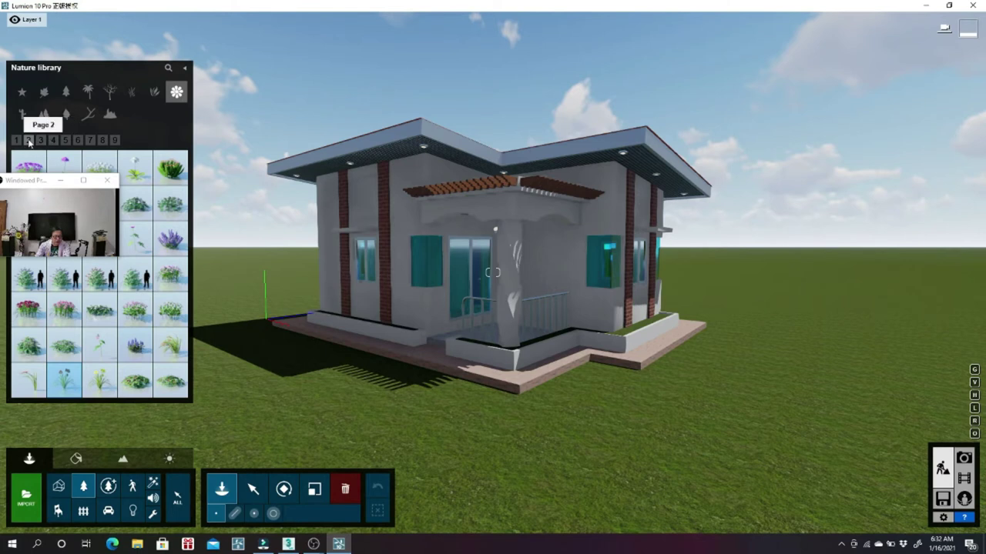
mouse_move(64, 380)
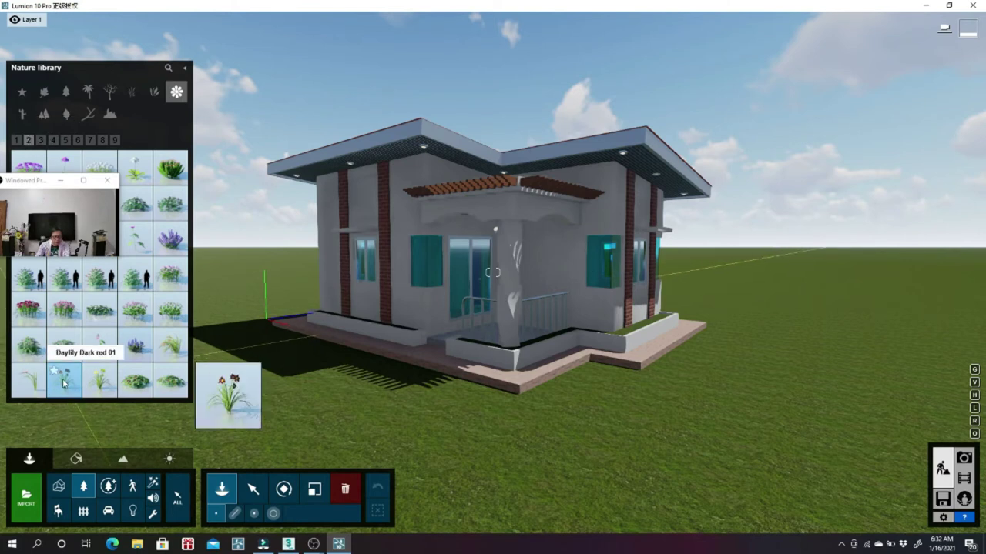
click(64, 382)
click(453, 420)
right_drag(453, 420, 412, 331)
click(412, 331)
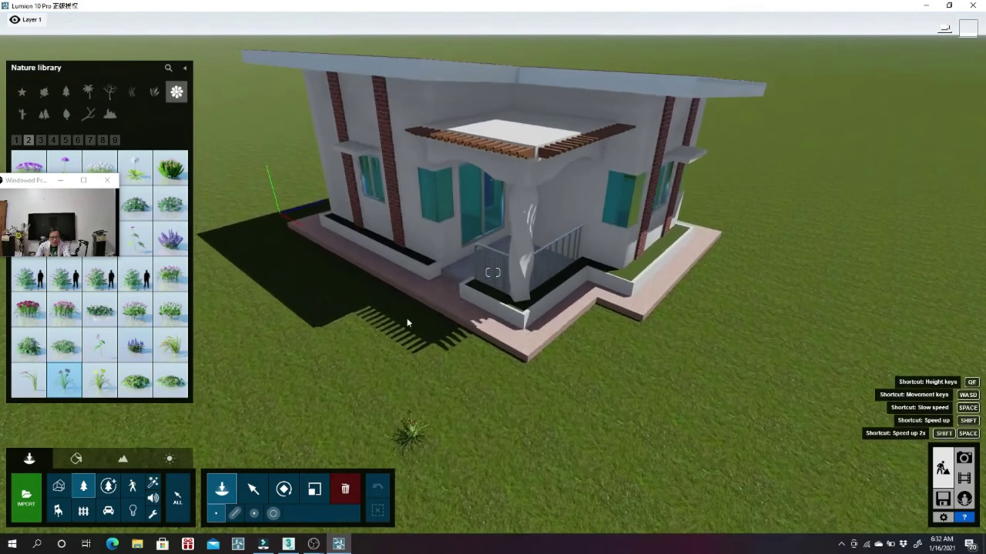
right_drag(407, 323, 401, 317)
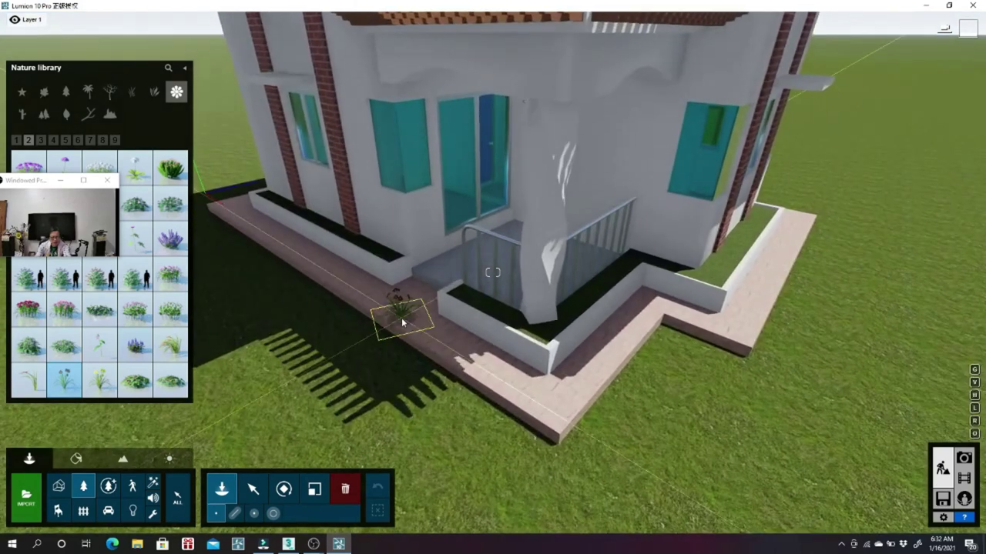
scroll(401, 317, up, 2)
scroll(401, 317, up, 2)
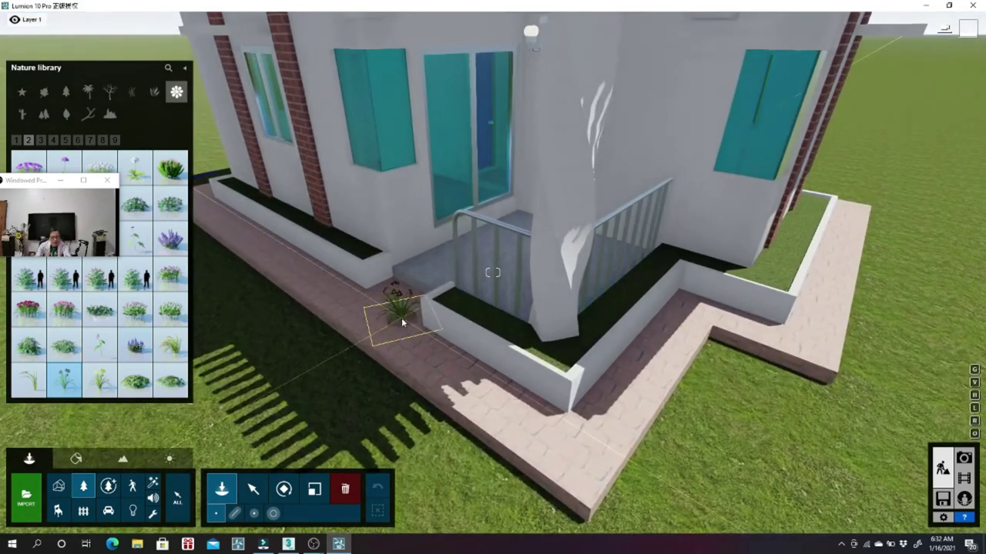
key(a)
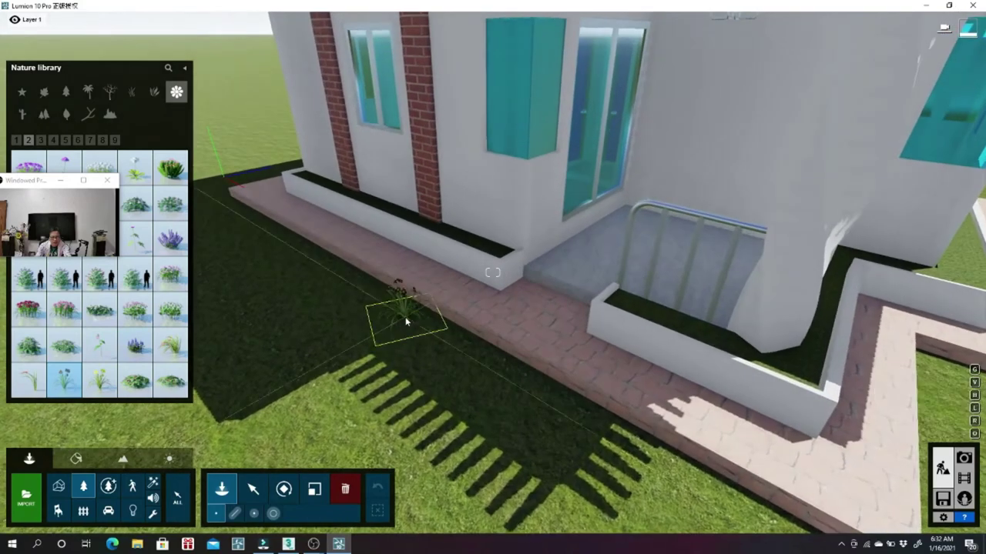
key(w)
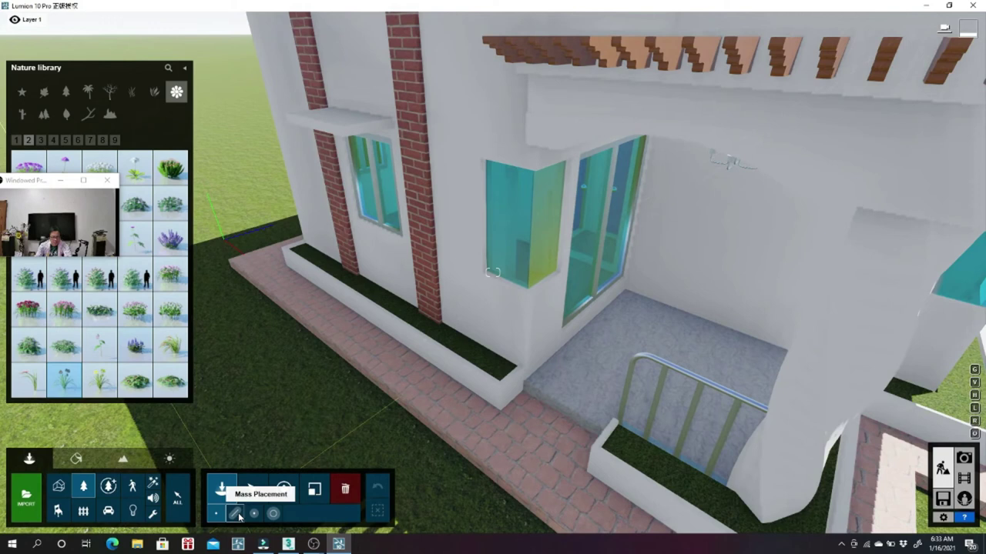
Line the left front planter with 22 Daylily Dark red 01 plants, direction randomized about 0.3
click(236, 513)
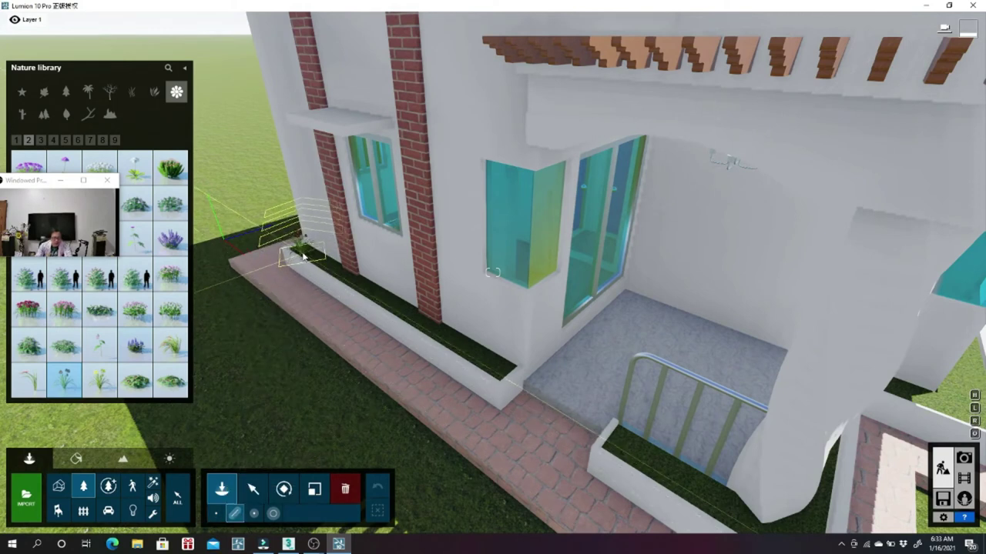
click(301, 250)
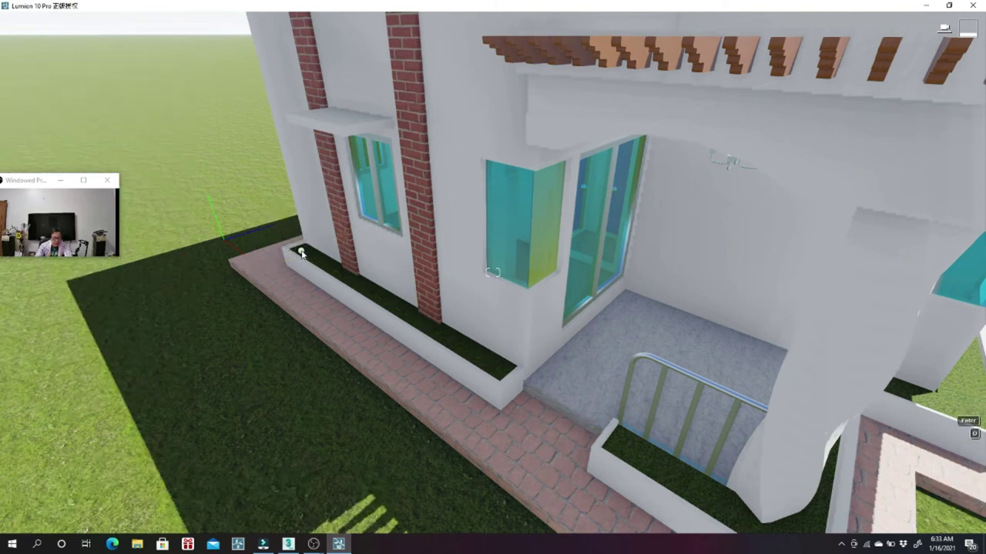
click(499, 374)
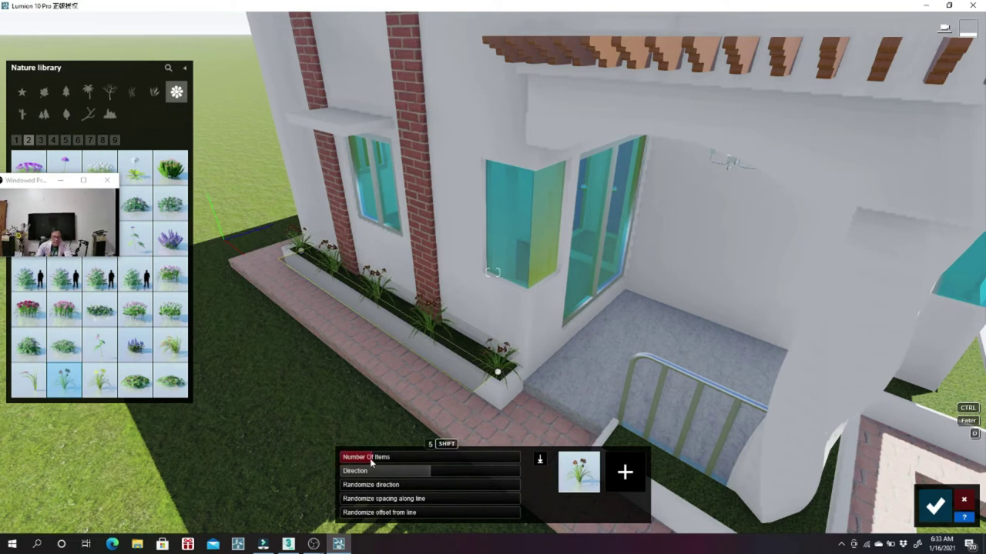
drag(373, 455, 390, 460)
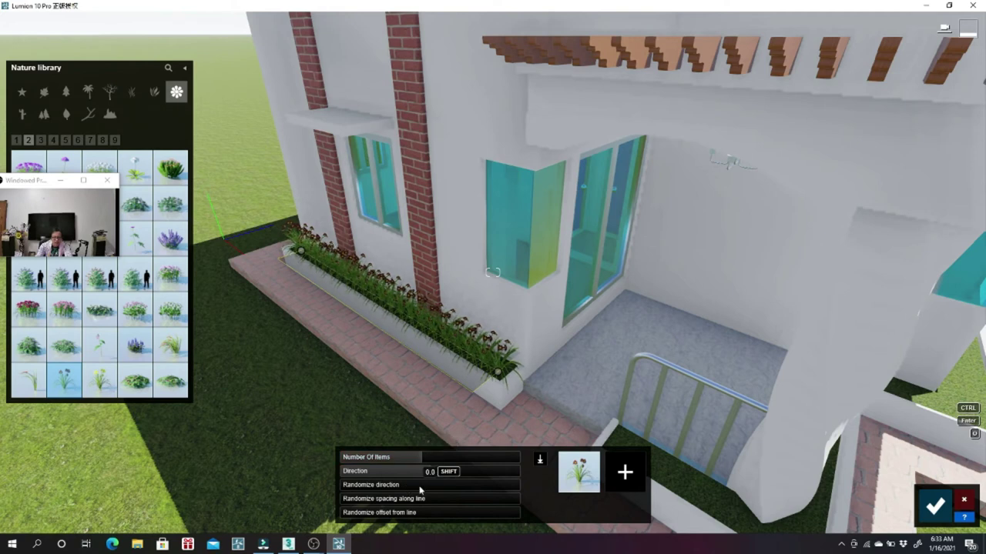
drag(393, 487, 398, 488)
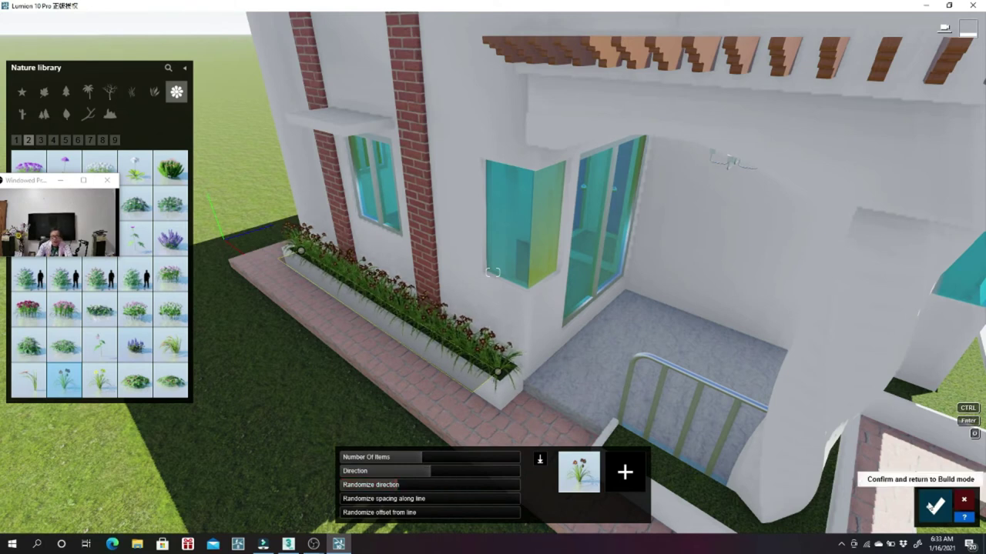
click(935, 508)
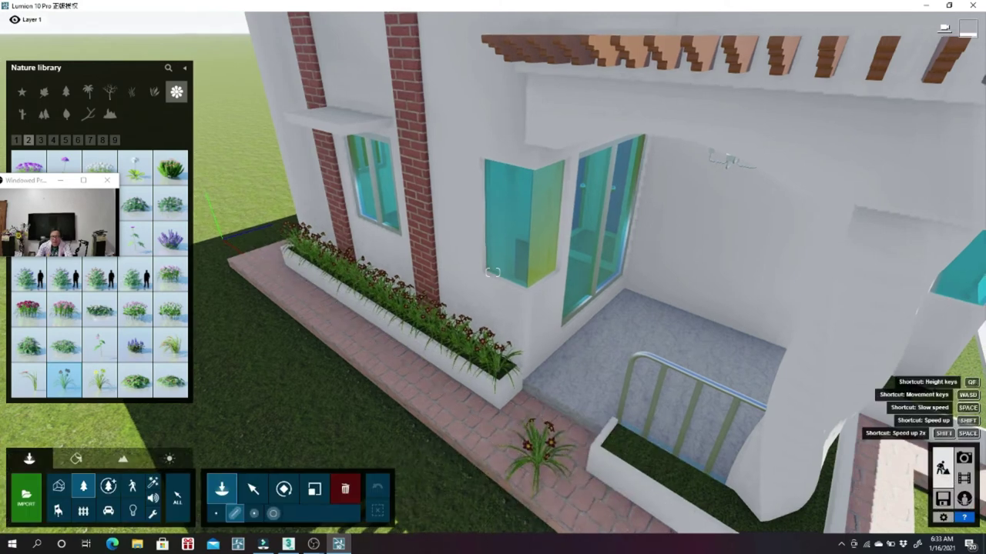
Draw a daylily row across the porch-step planter, reduce it to about 10 plants, and confirm
right_drag(531, 454, 492, 447)
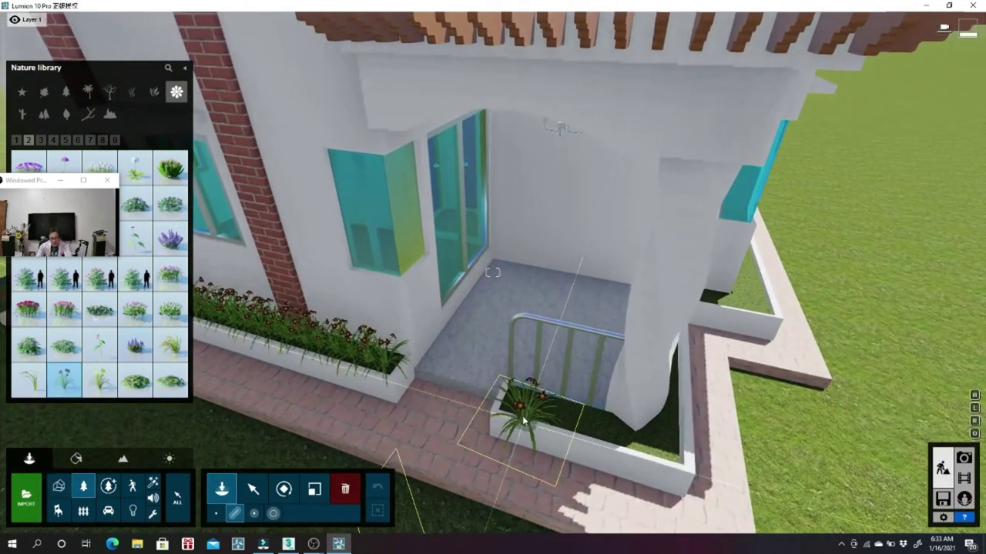
drag(510, 408, 670, 450)
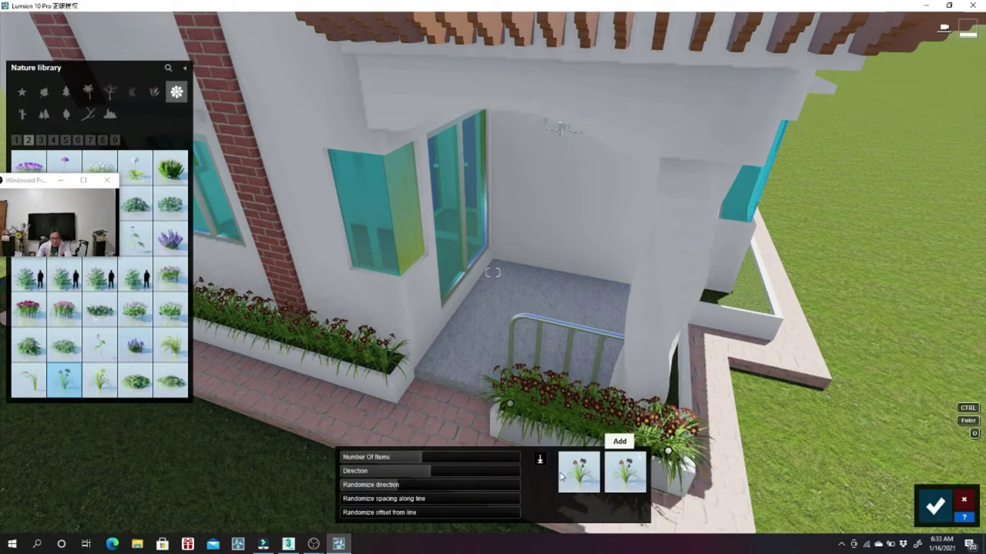
mouse_move(393, 457)
drag(421, 461, 394, 459)
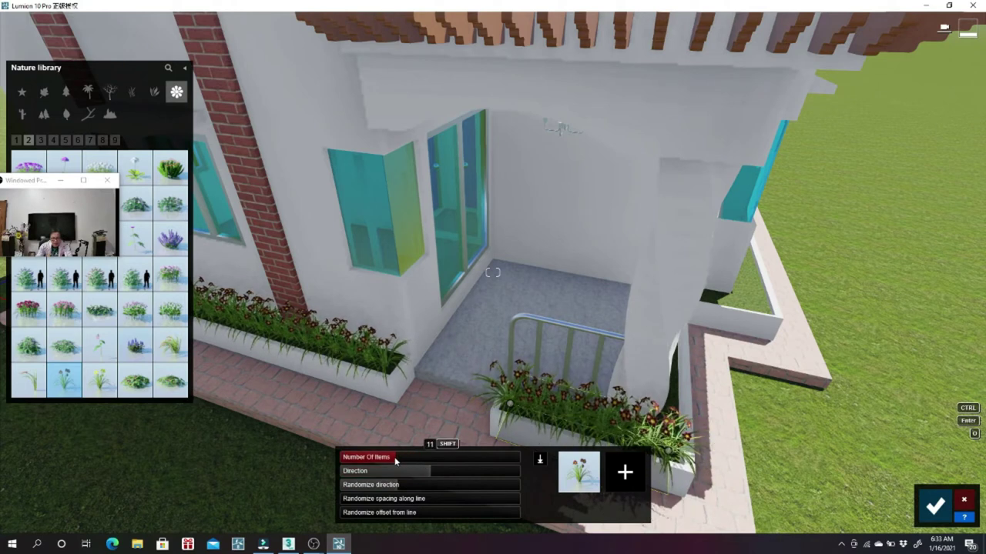
drag(394, 460, 392, 460)
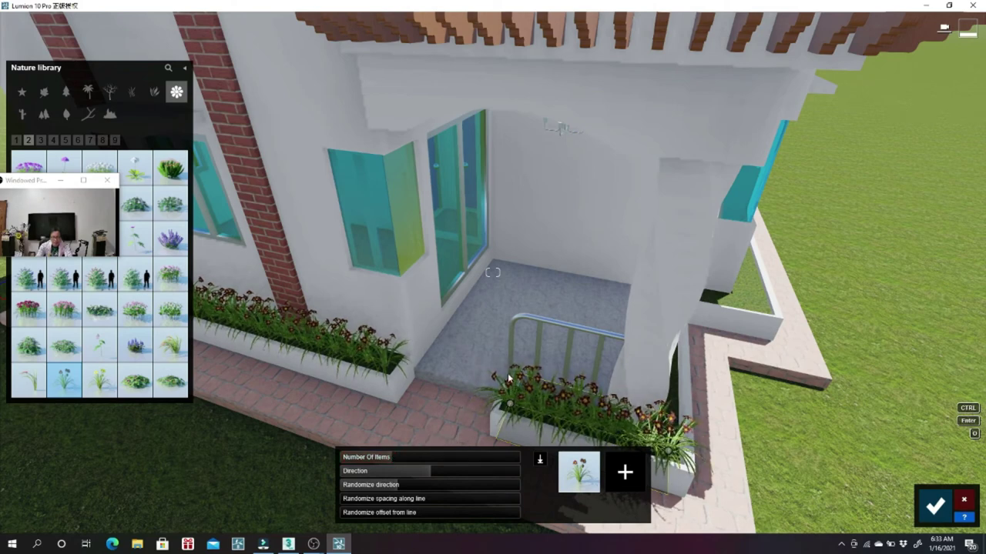
right_drag(392, 460, 338, 478)
key(e)
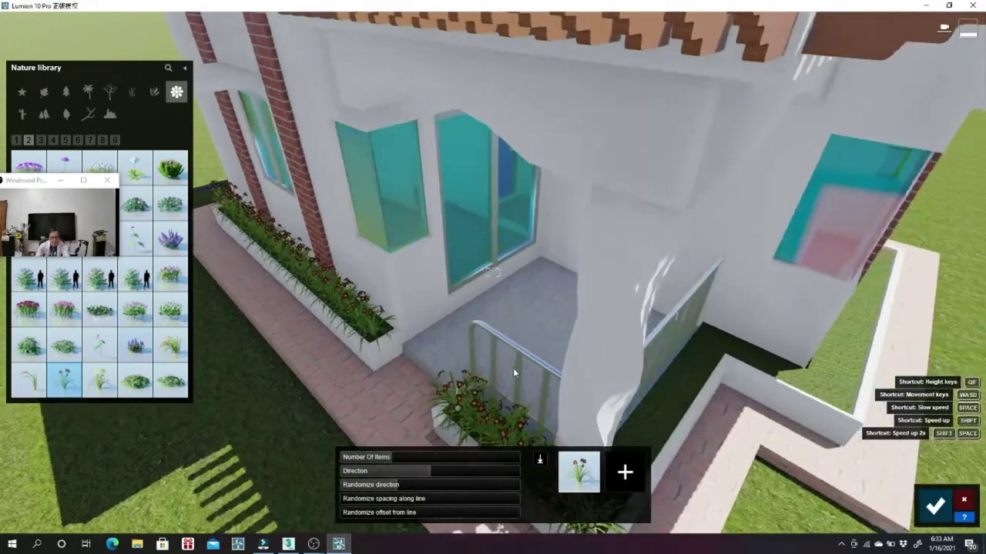
key(s)
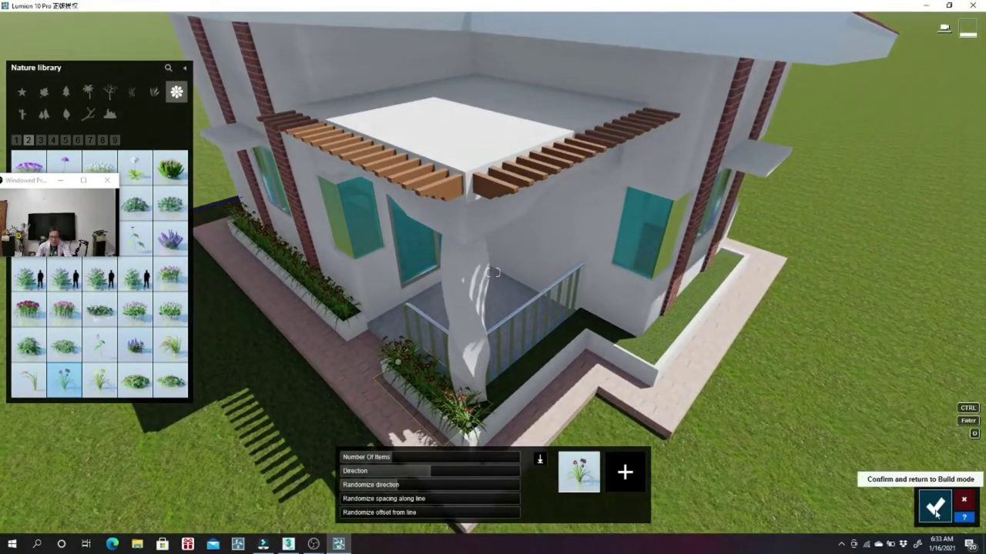
click(935, 507)
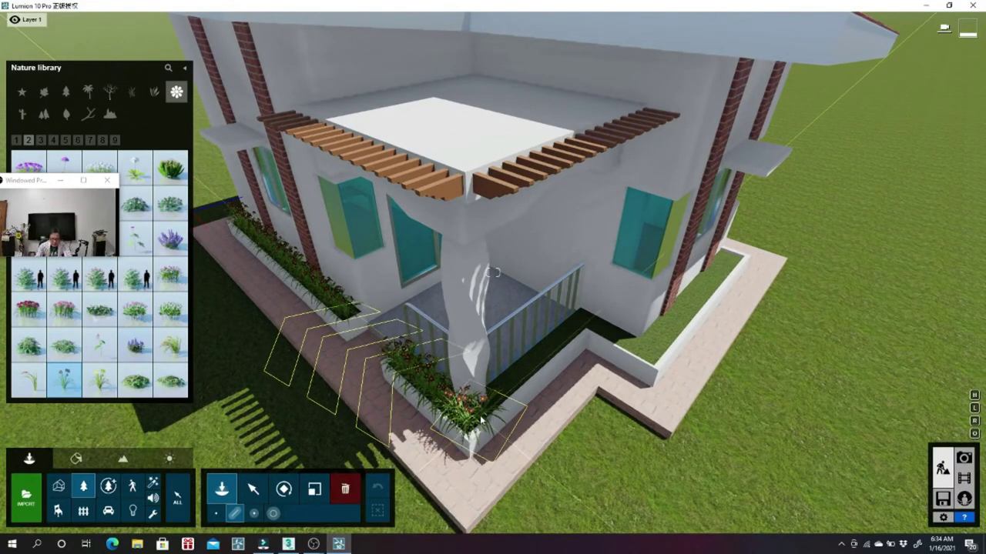
Add a daylily row along the porch planter beside the railing
key(Escape)
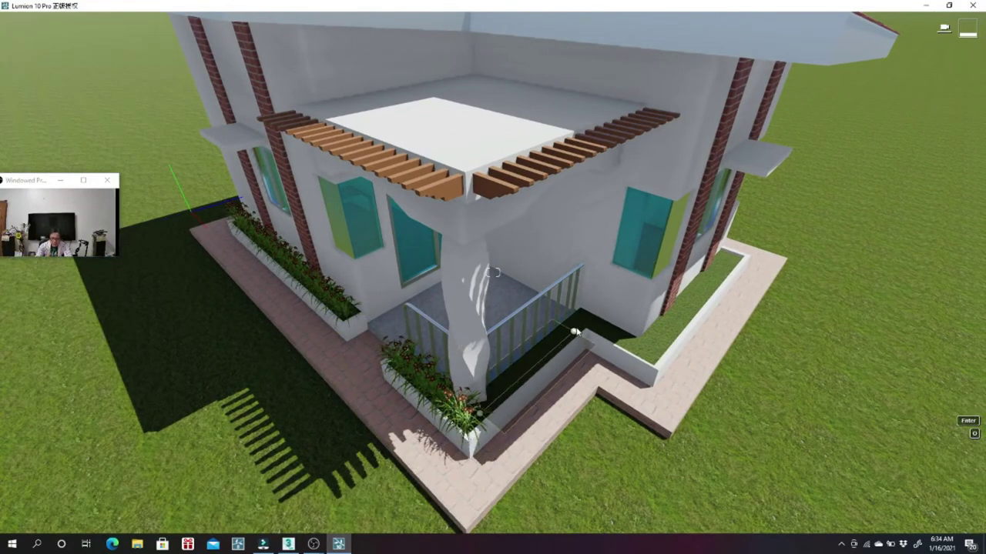
click(579, 327)
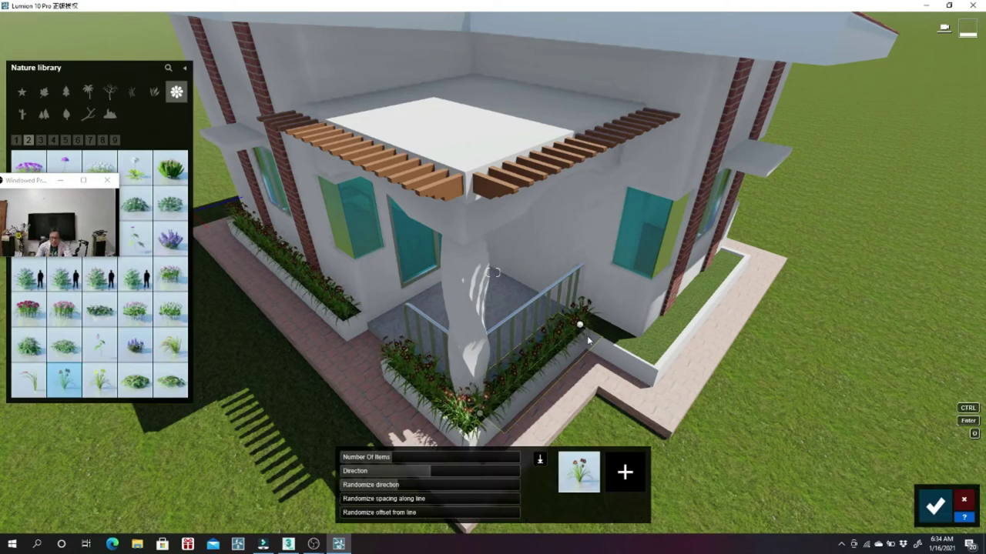
click(935, 506)
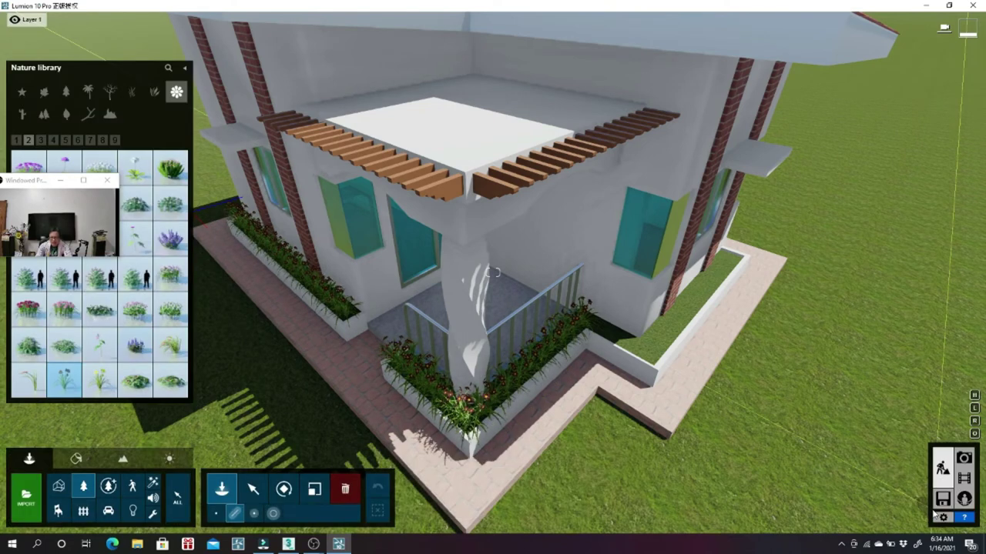
Add a 9-plant daylily row in the adjoining planter toward the right corner
click(593, 329)
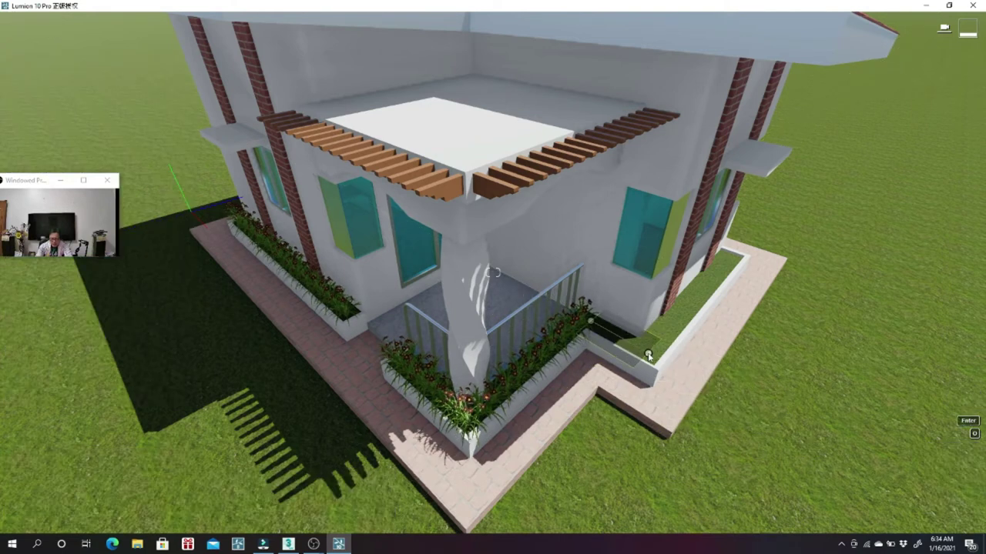
click(649, 355)
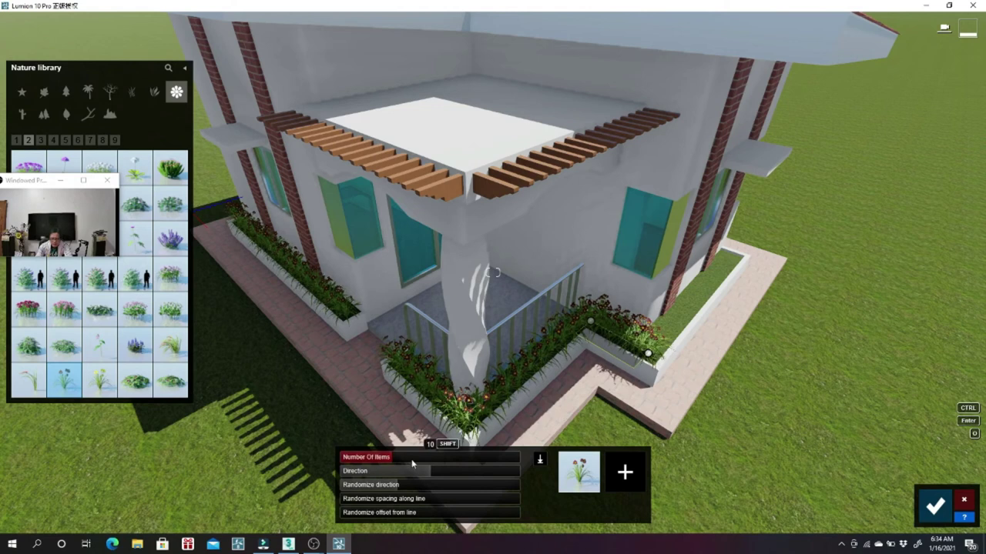
drag(396, 462, 374, 460)
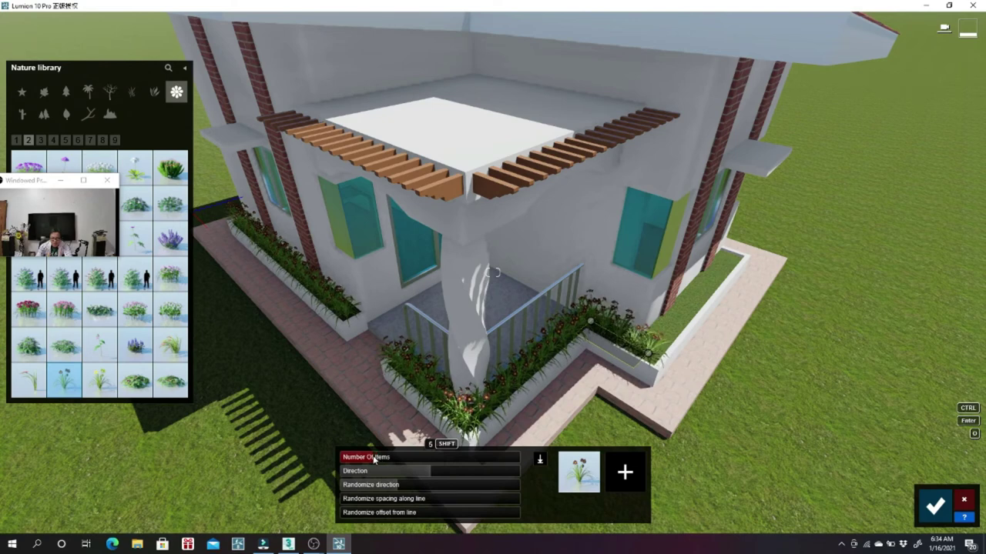
click(934, 506)
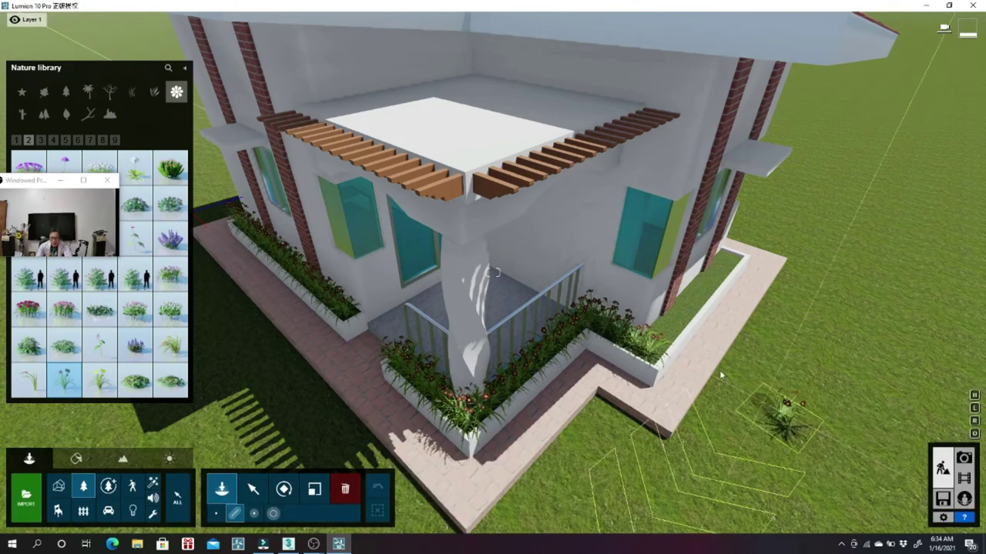
Draw a daylily row along the right side wall planter, raising it to 11 plants
click(657, 337)
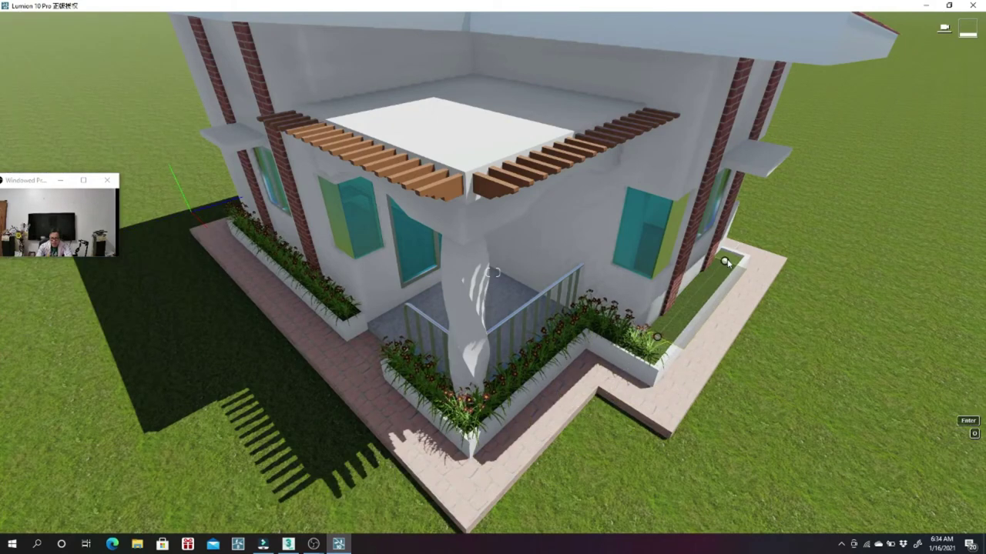
click(730, 260)
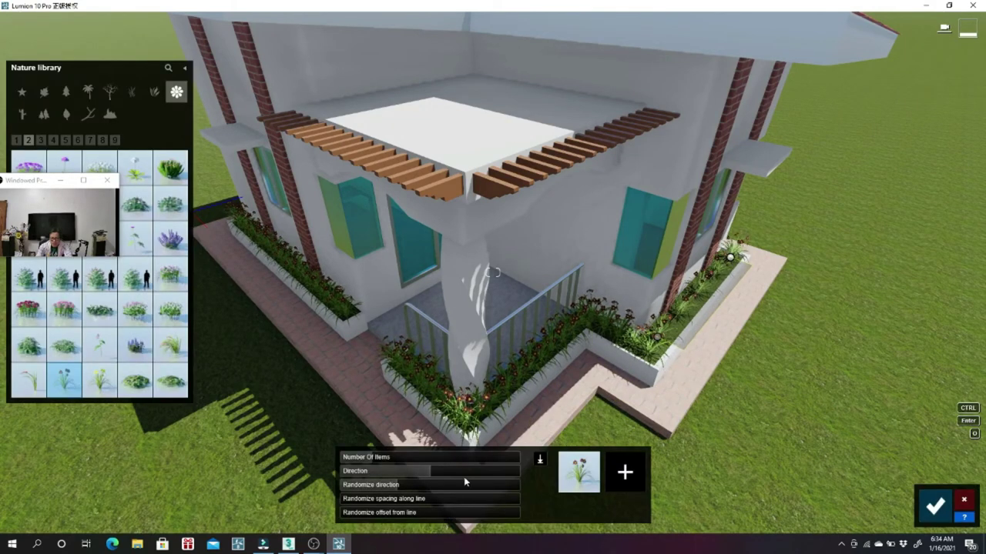
drag(404, 460, 378, 458)
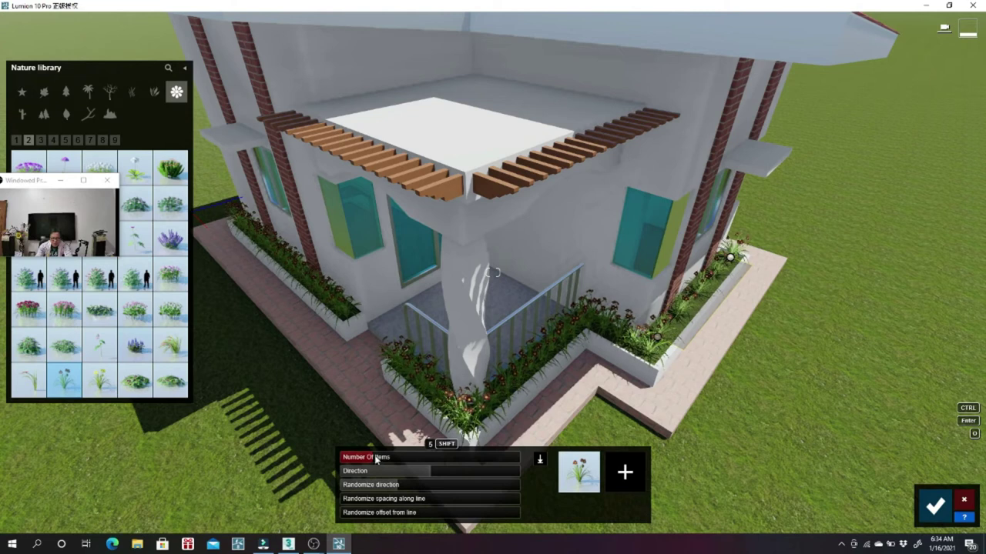
drag(376, 460, 396, 459)
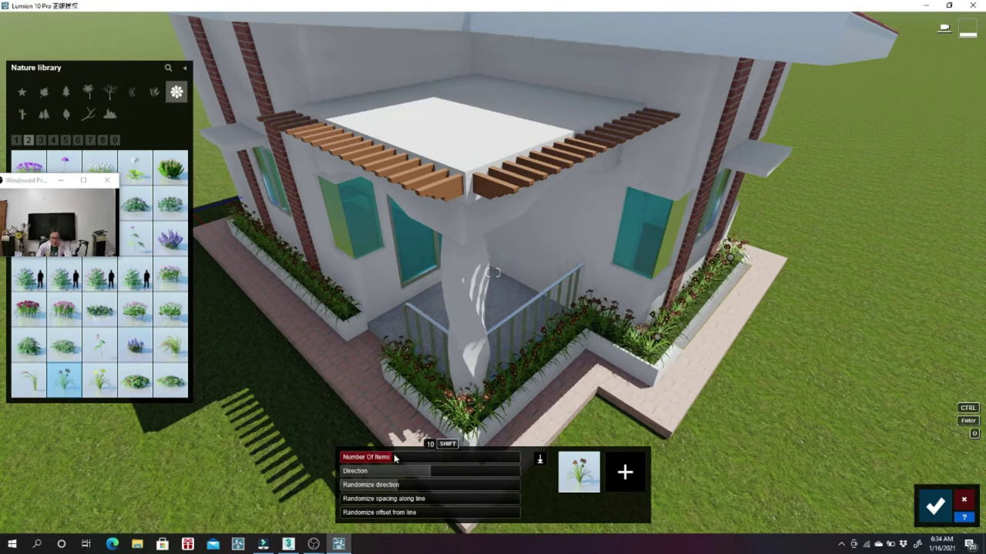
drag(396, 458, 401, 458)
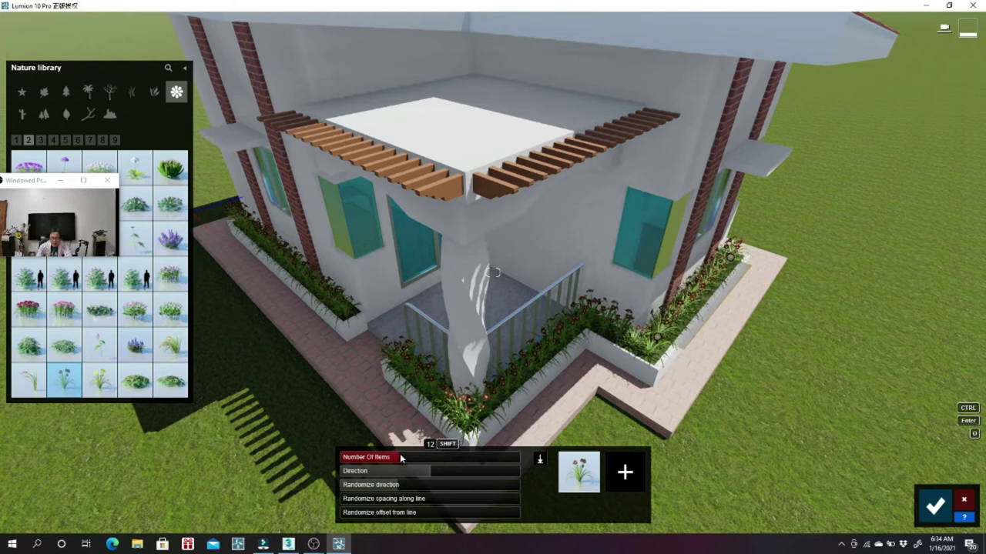
Confirm the right-side row and lower the camera to view the house against the sky
click(937, 507)
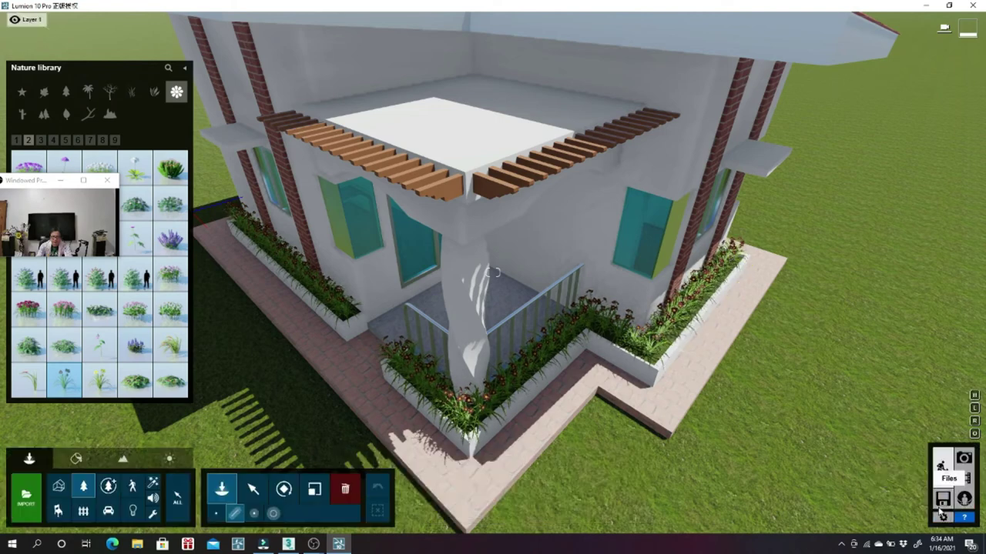
scroll(675, 470, down, 5)
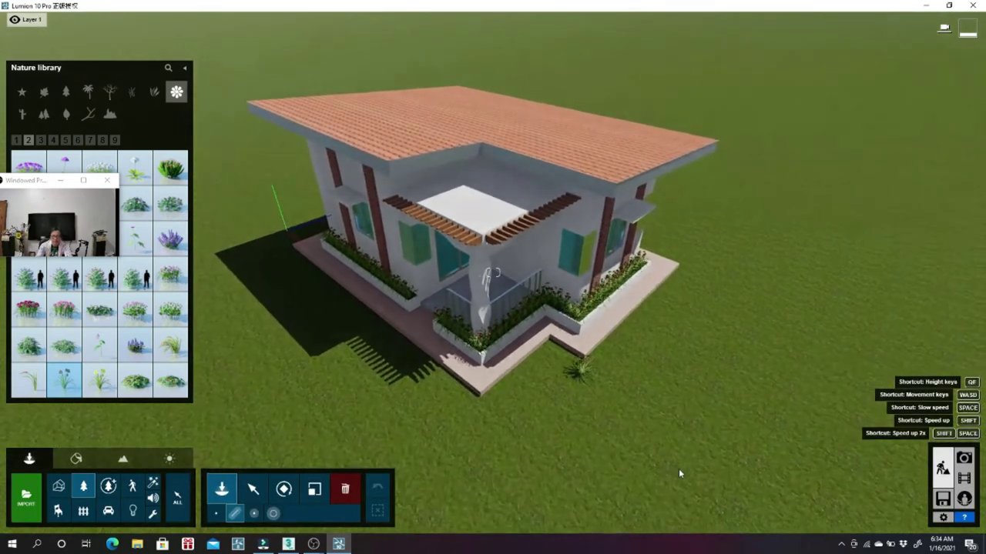
click(252, 489)
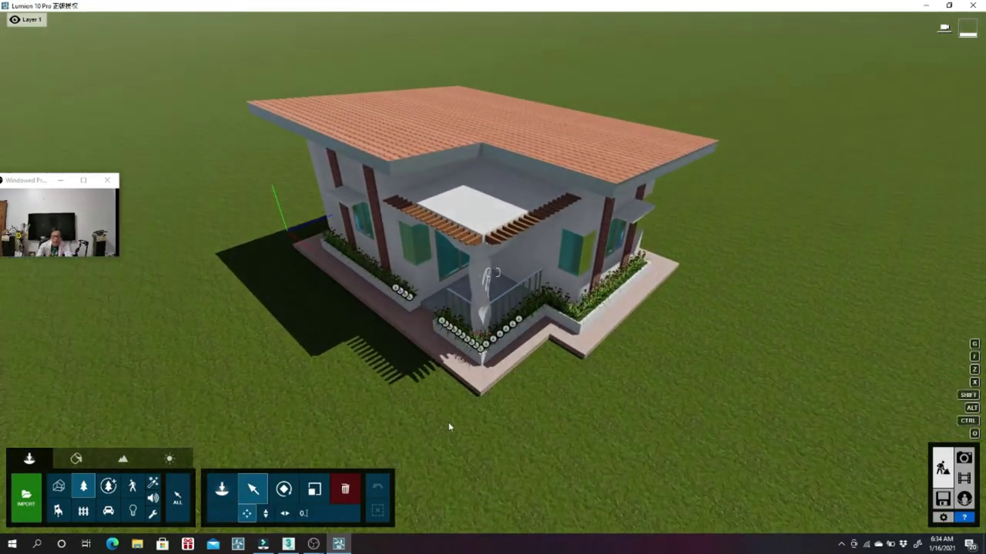
mouse_move(431, 391)
right_down()
mouse_move(444, 388)
mouse_move(444, 401)
right_up()
key(e)
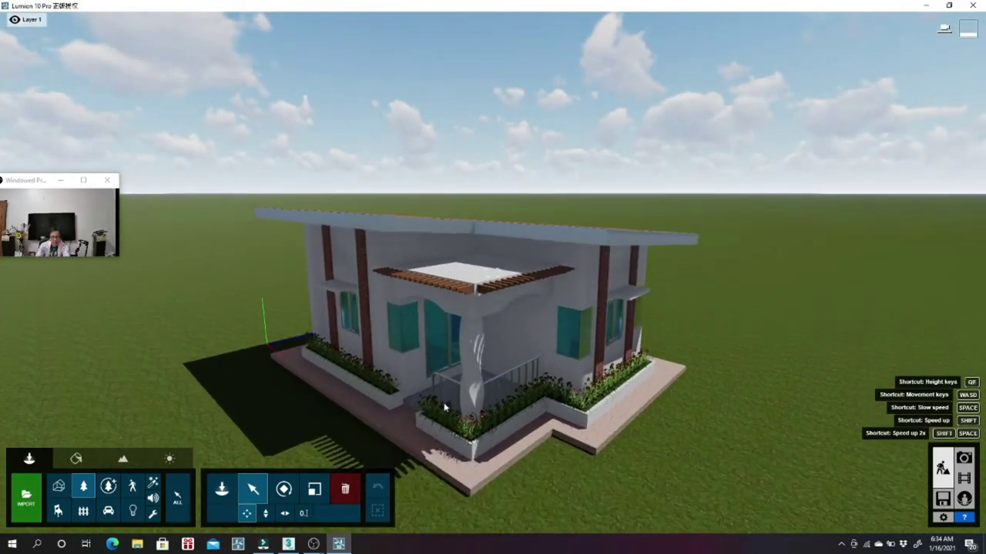
key(e)
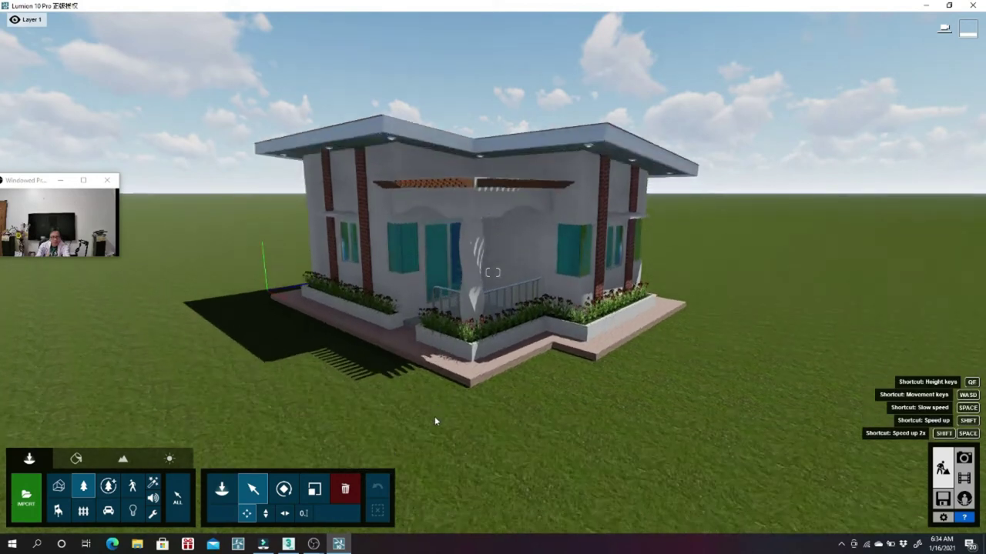
right_drag(436, 416, 436, 417)
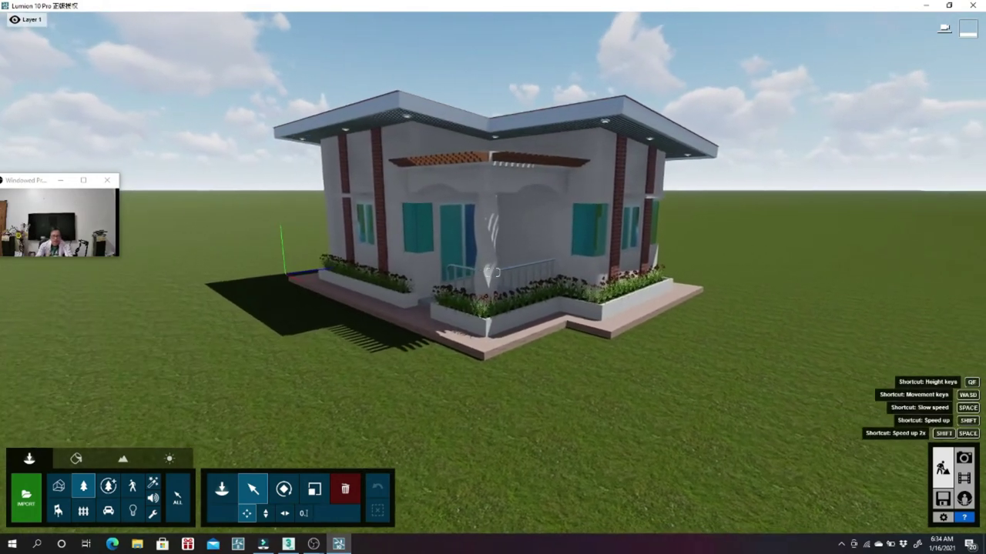
Cycle the selection between the left planter plants and the porch planter plants
scroll(471, 429, down, 1)
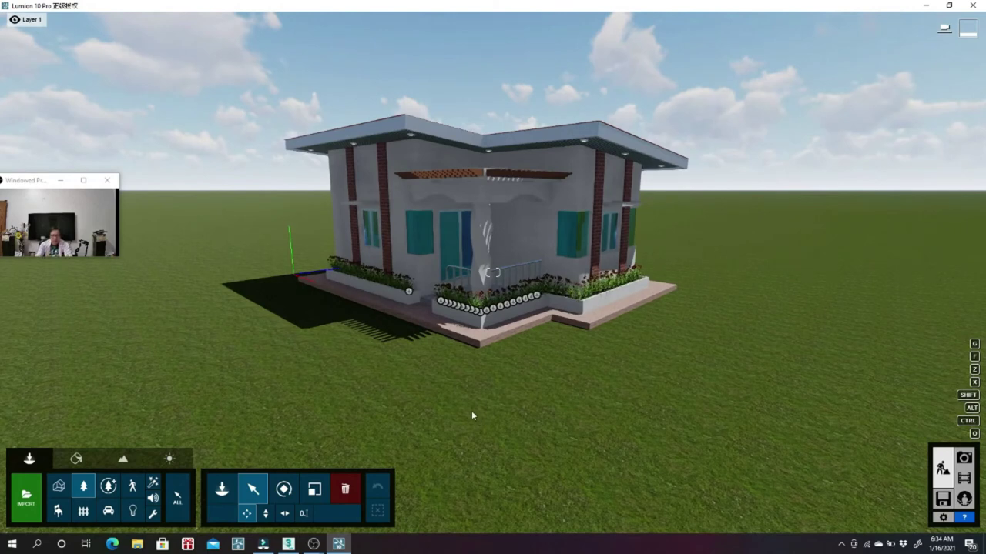
key(ctrl+z)
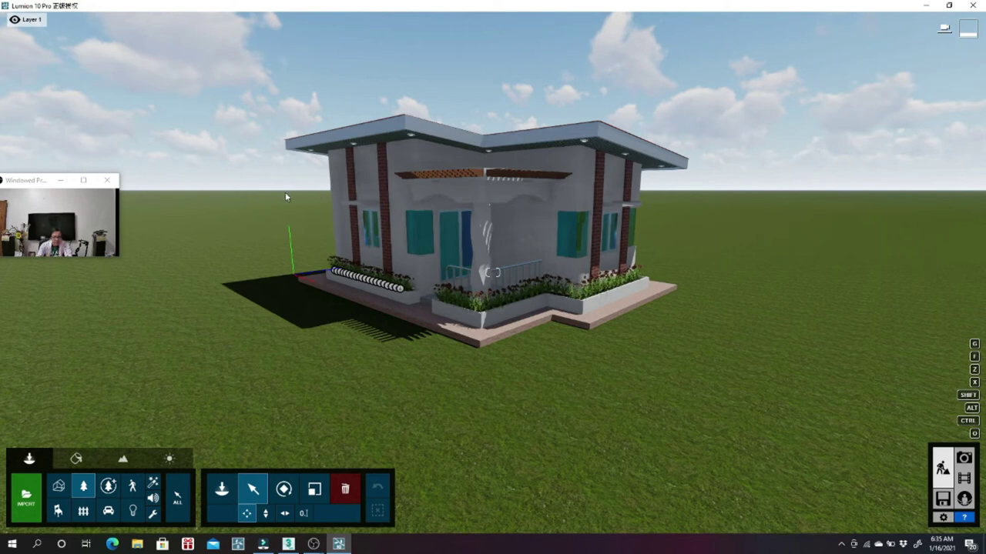
key(ctrl+z)
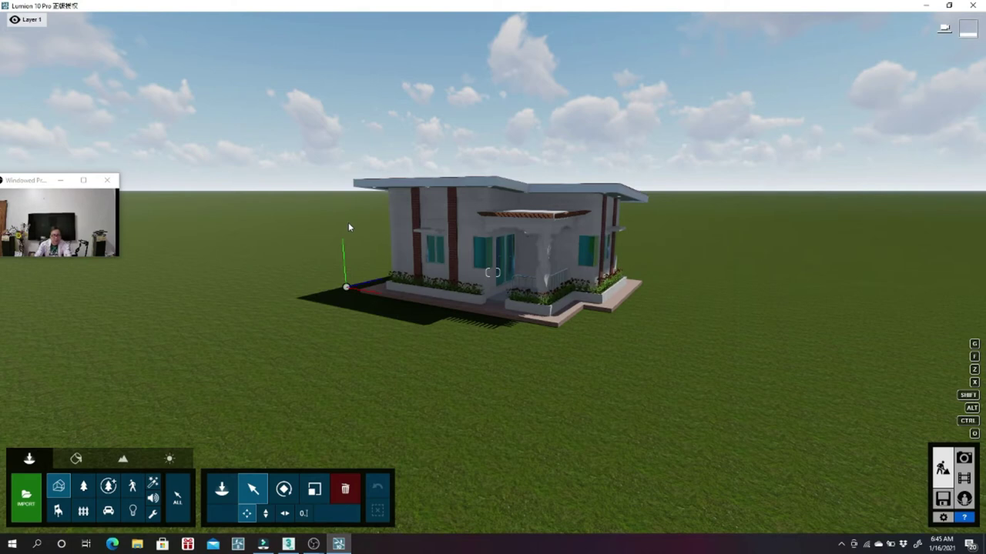
Lift the camera above the roof and open the Nature trees library for placing
key(q)
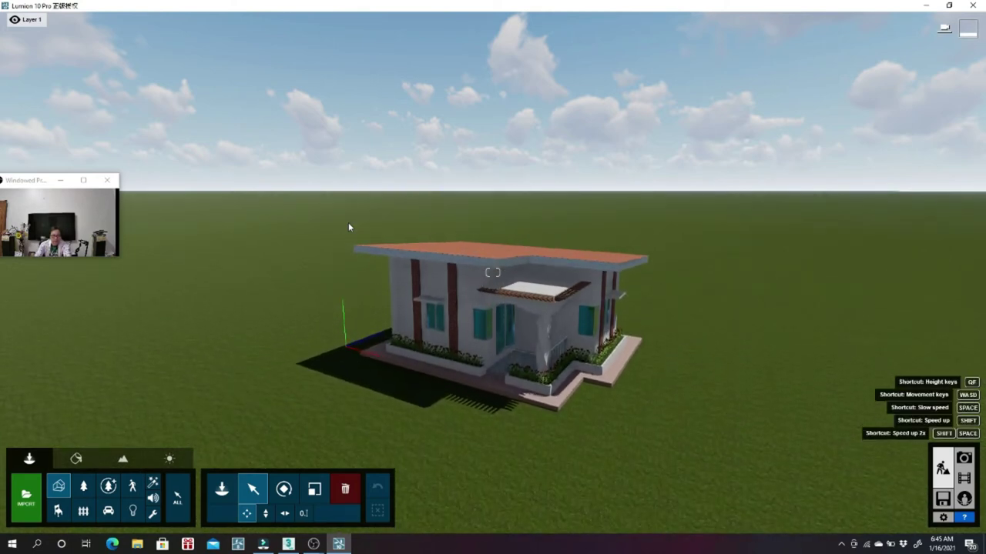
key(q)
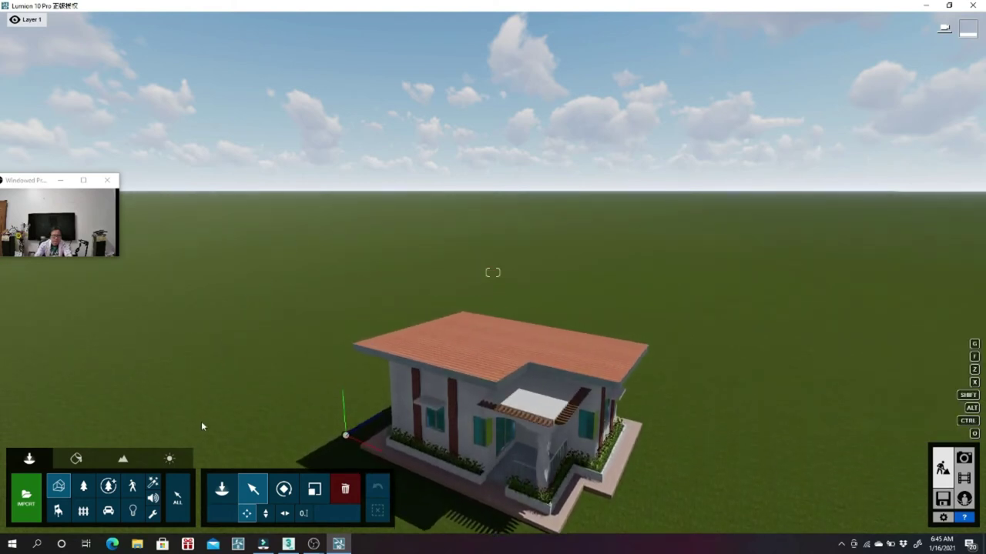
click(225, 495)
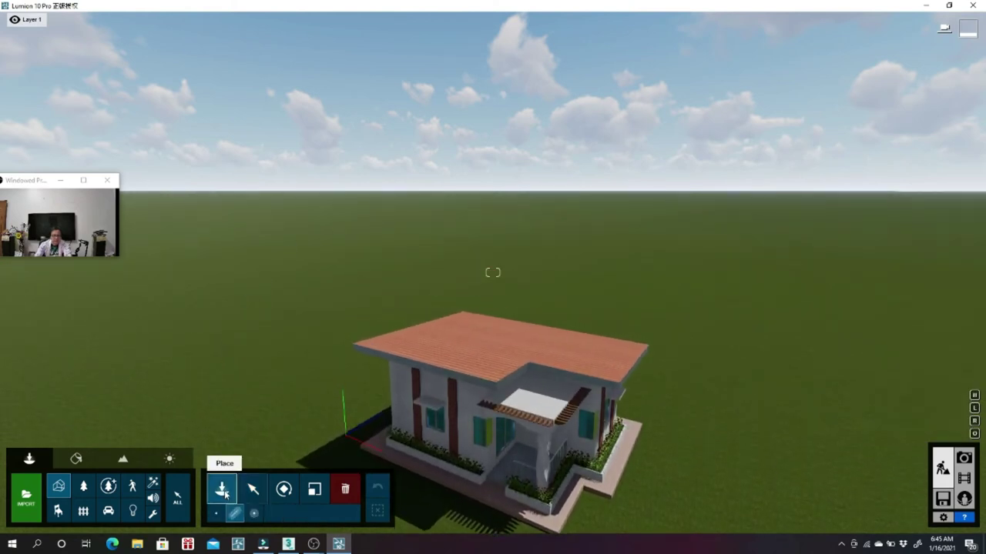
click(222, 490)
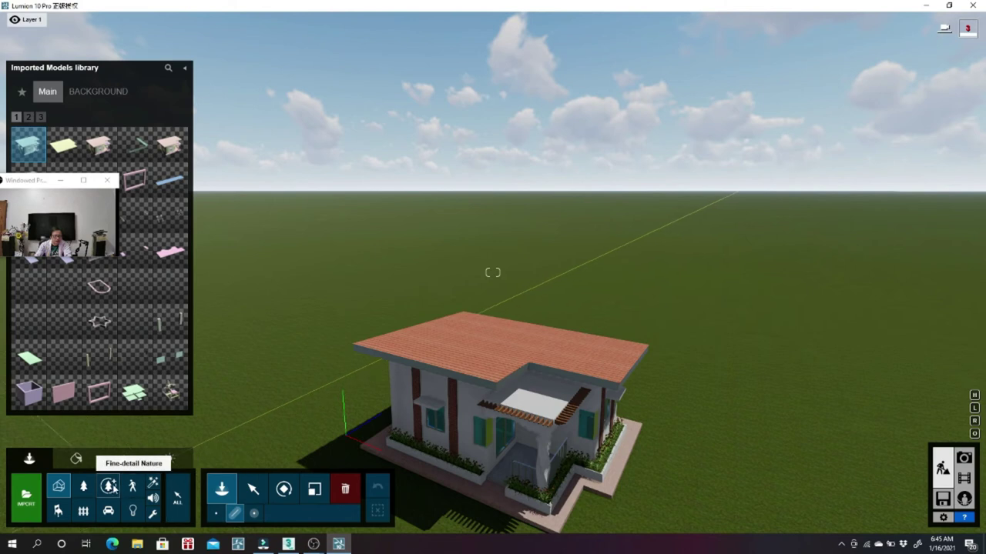
click(84, 486)
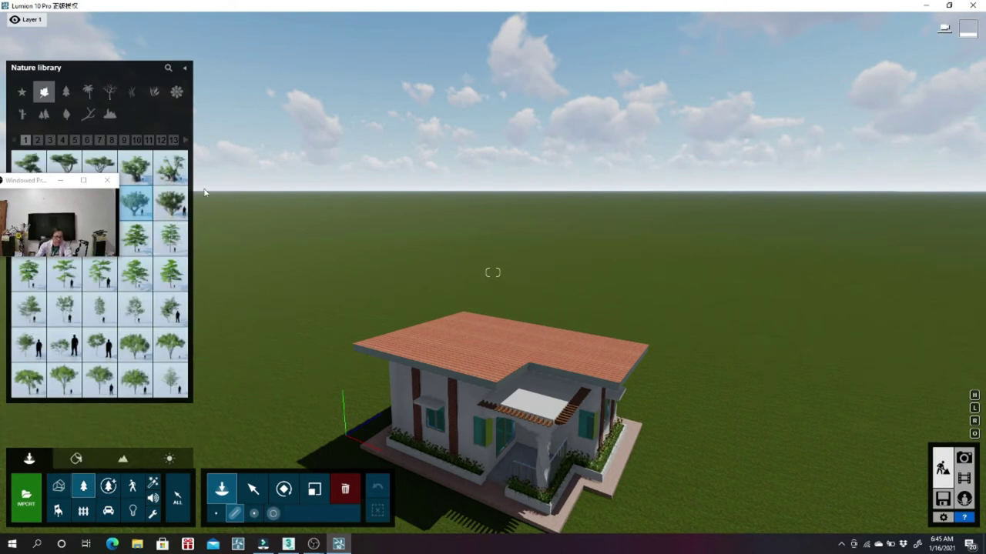
mouse_move(171, 203)
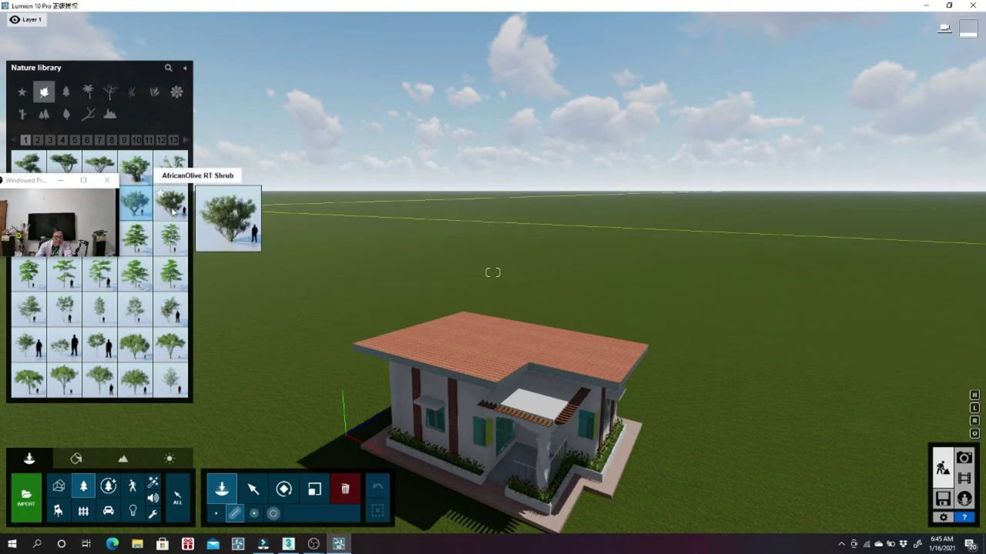
Pick the AfricanOlive RT Shrub tree and mass-place a row along the left lawn
click(173, 210)
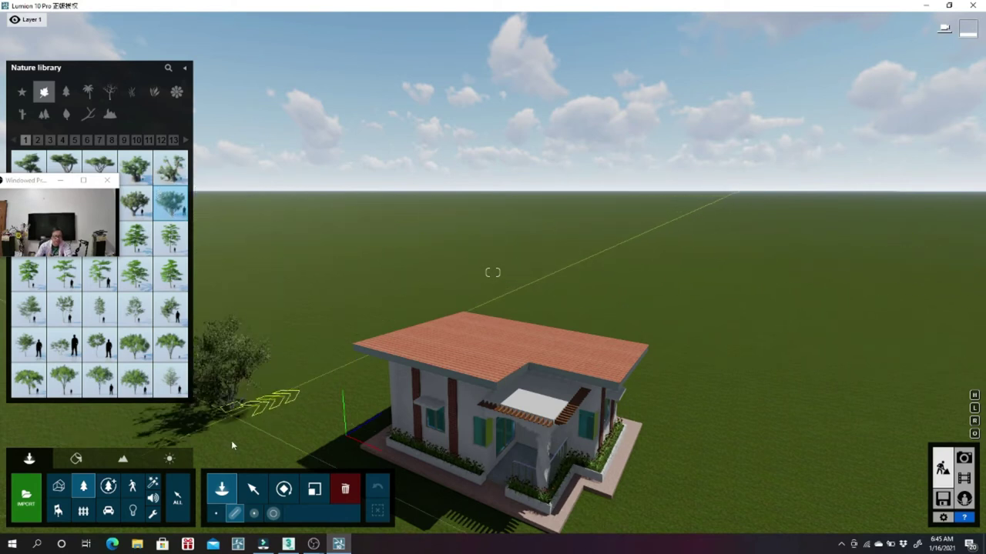
click(217, 514)
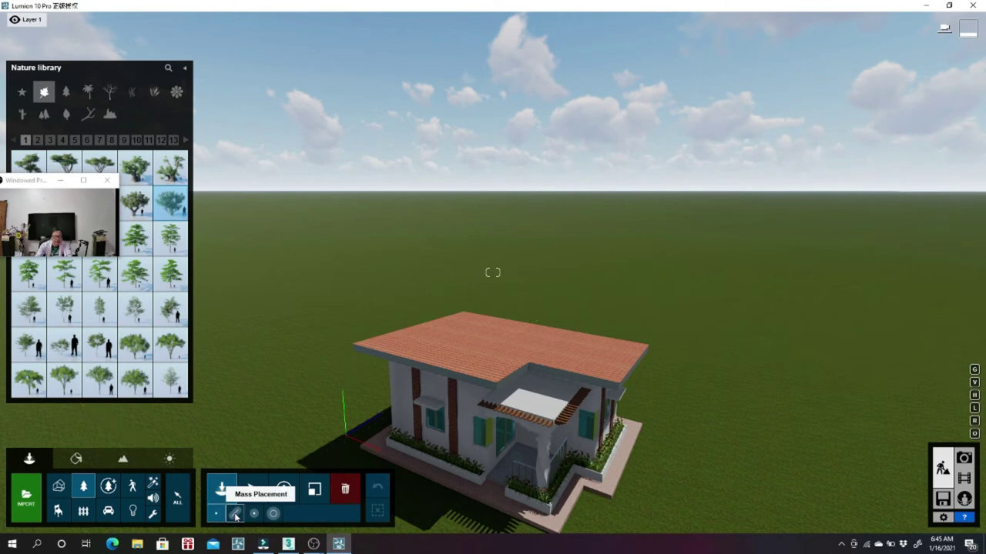
click(235, 515)
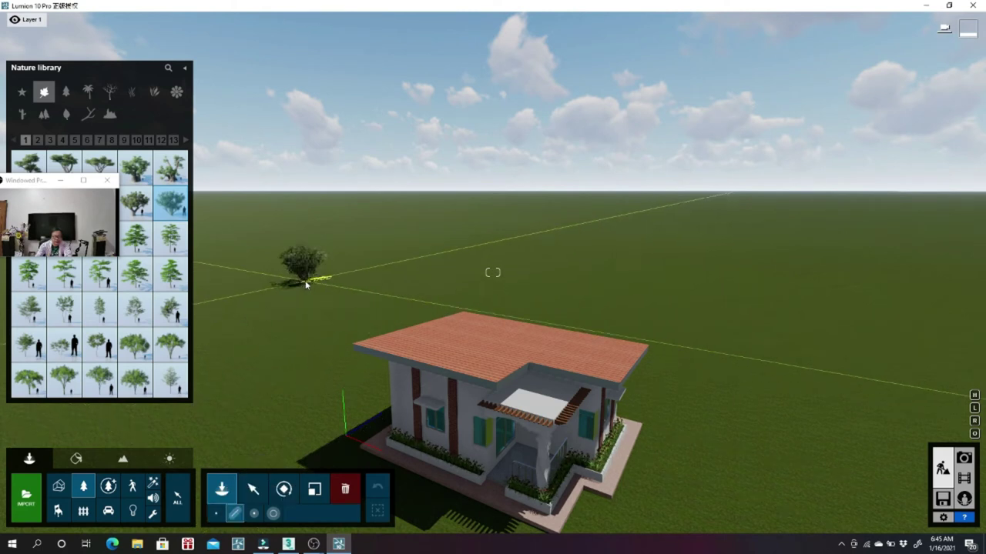
click(247, 284)
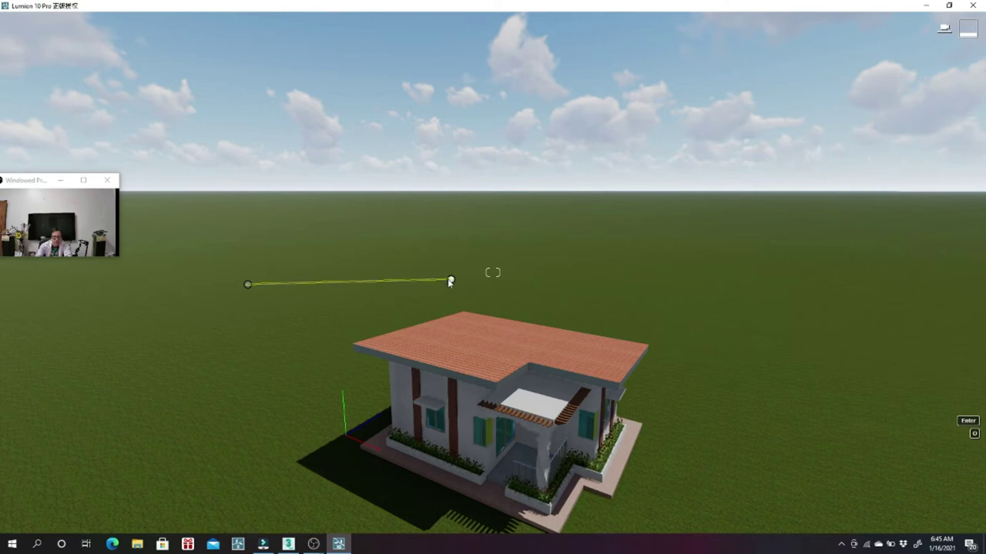
key(Return)
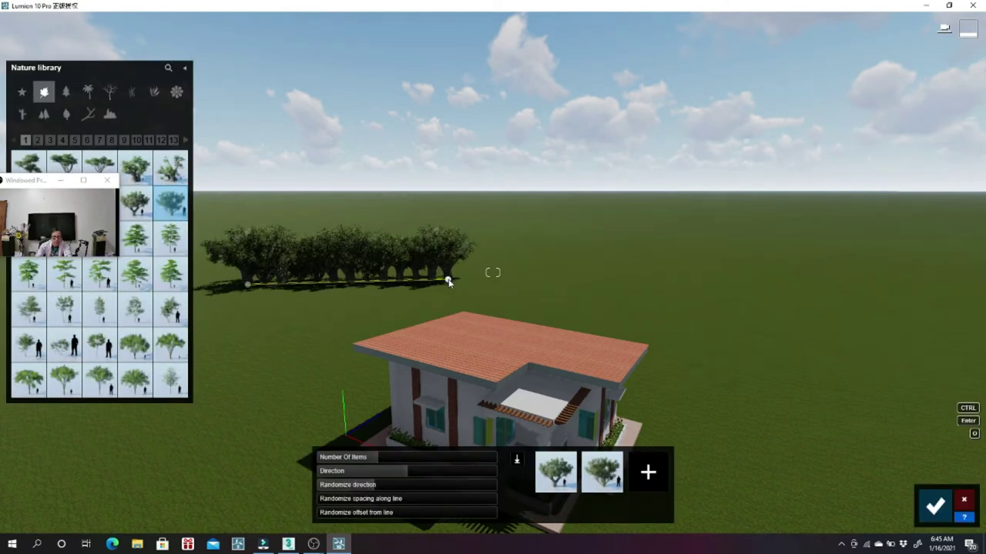
click(935, 505)
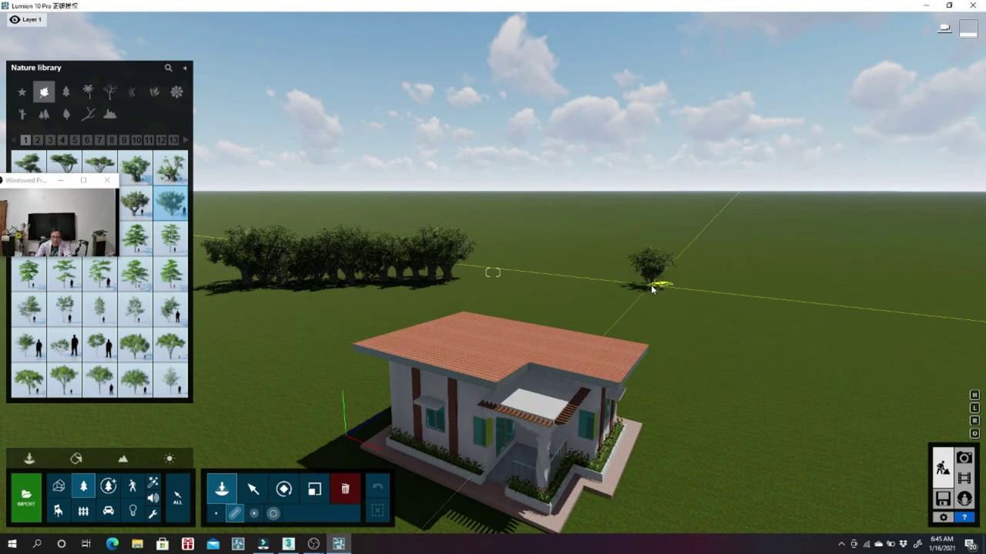
Mass-place a second row of AfricanOlive trees along the right lawn
click(652, 287)
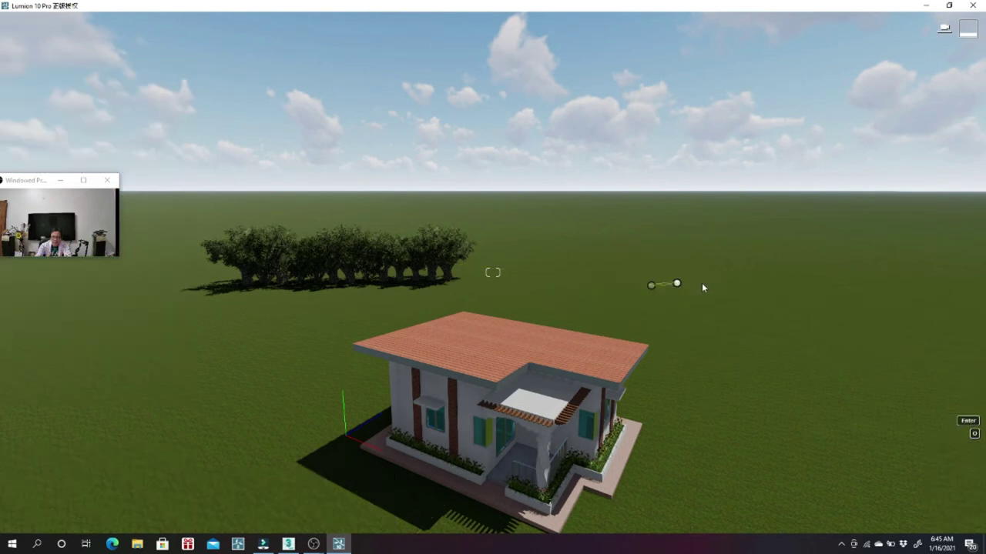
click(822, 286)
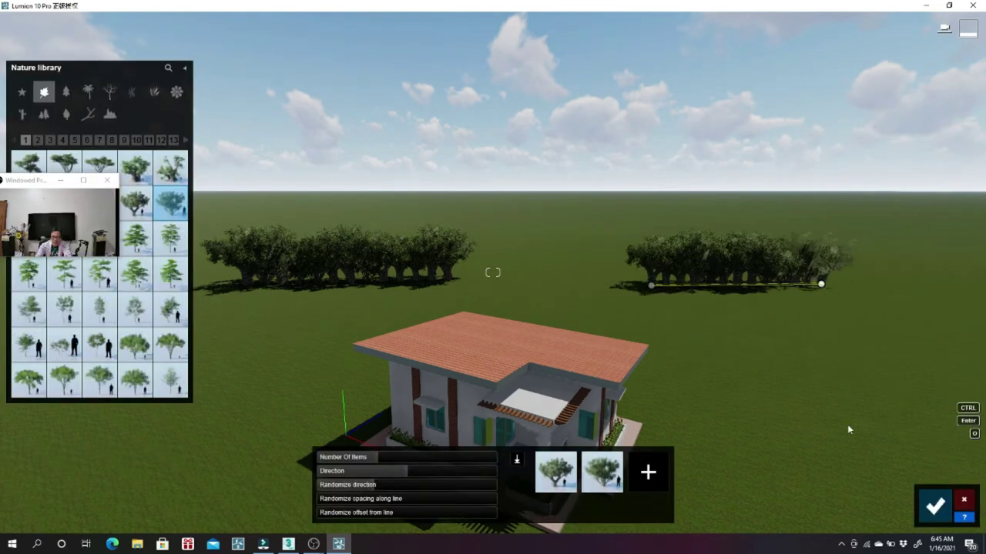
click(934, 506)
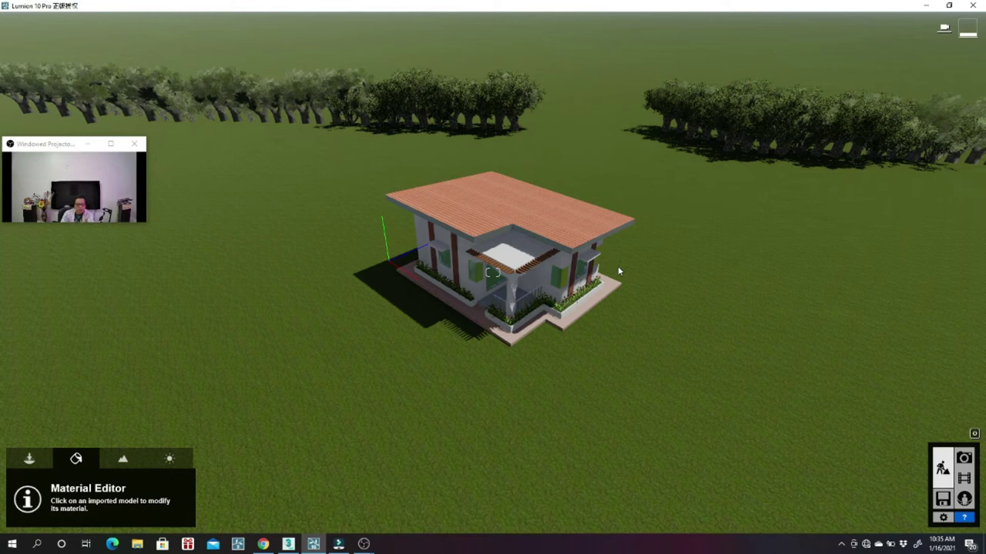
Fly the camera down to eye level facing the house front, tree rows behind it
key(q)
key(e)
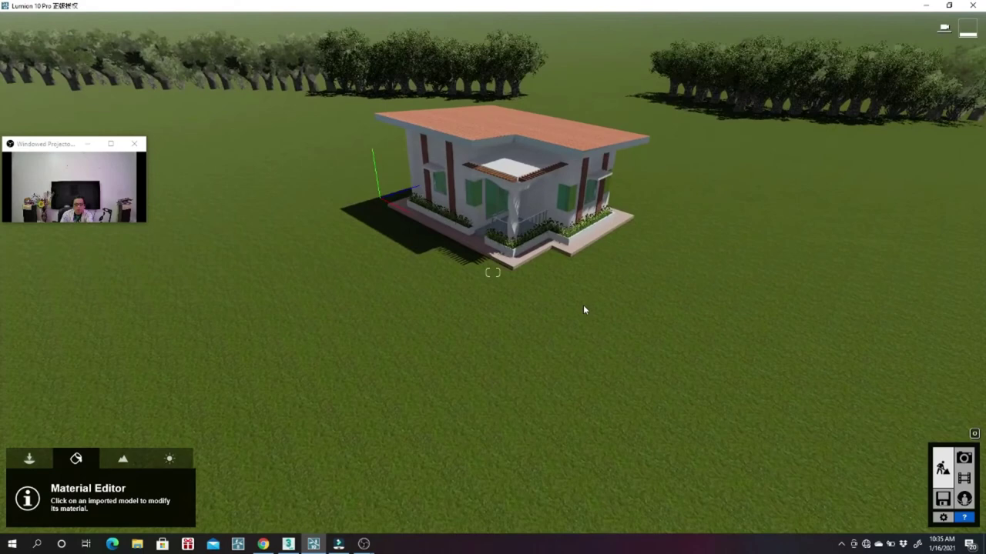
right_drag(583, 305, 582, 311)
key(w)
key(w)
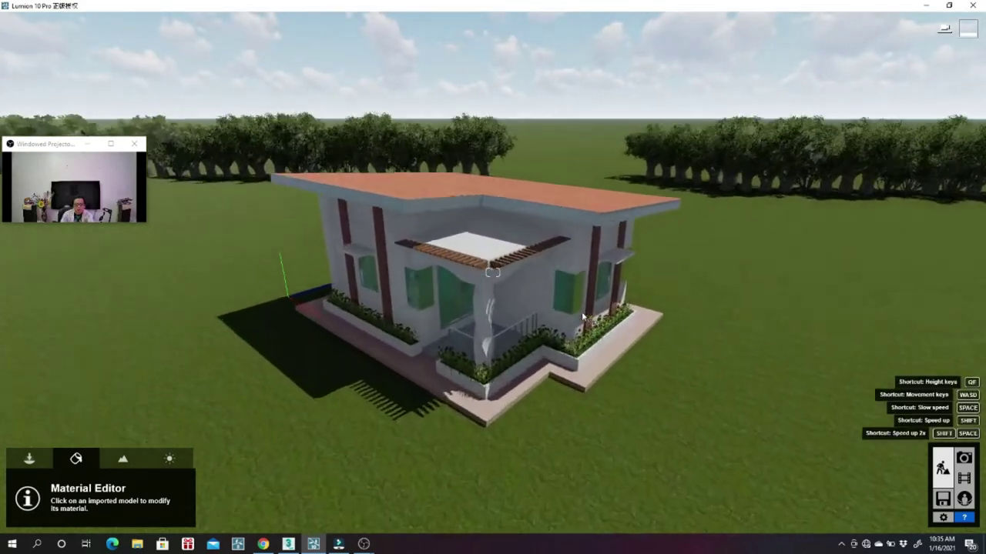
key(w)
key(s)
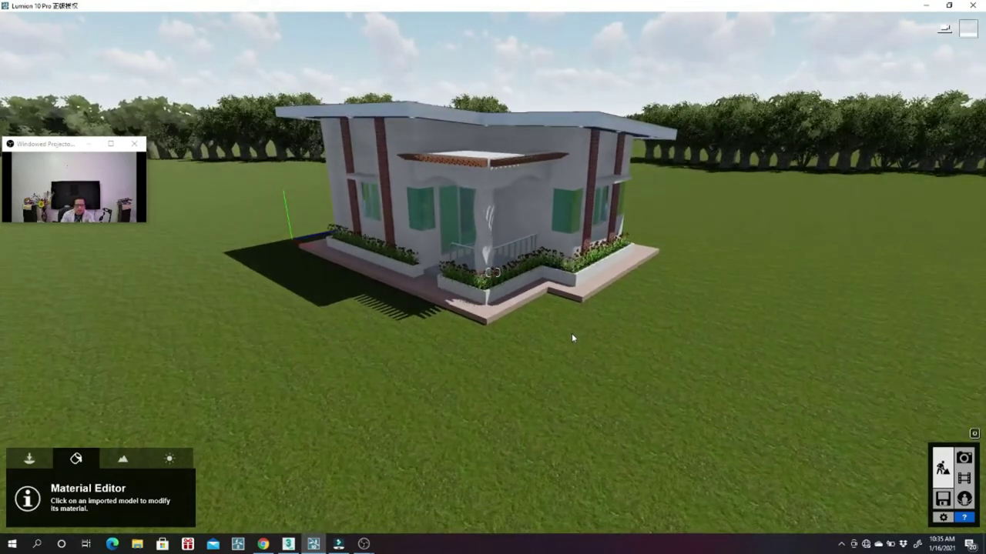
right_drag(572, 334, 572, 332)
key(e)
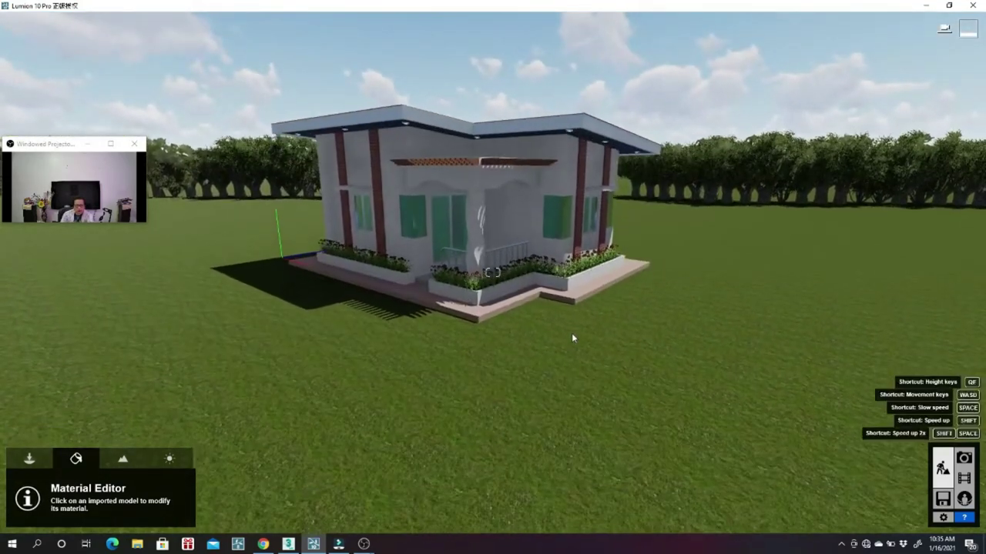
key(w)
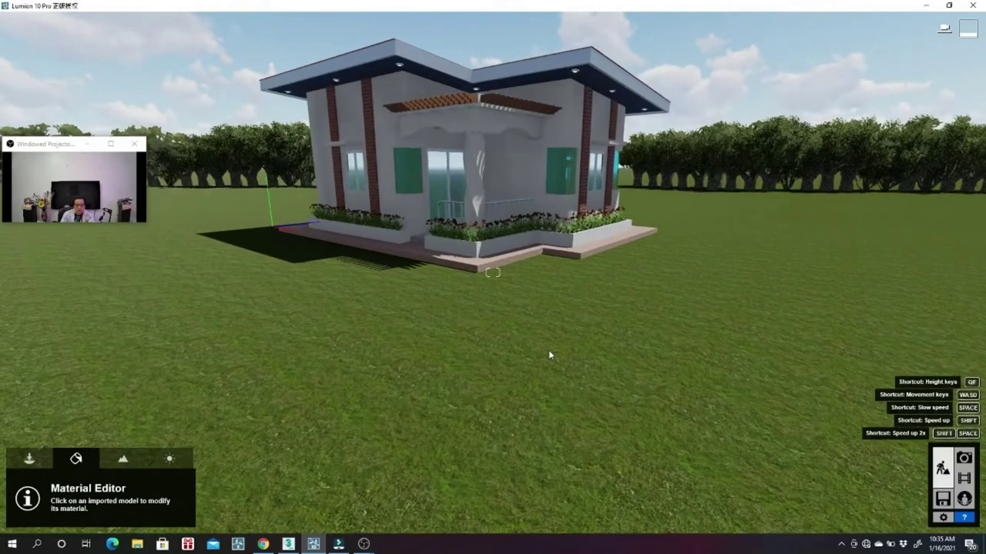
right_drag(549, 349, 549, 339)
scroll(546, 354, up, 2)
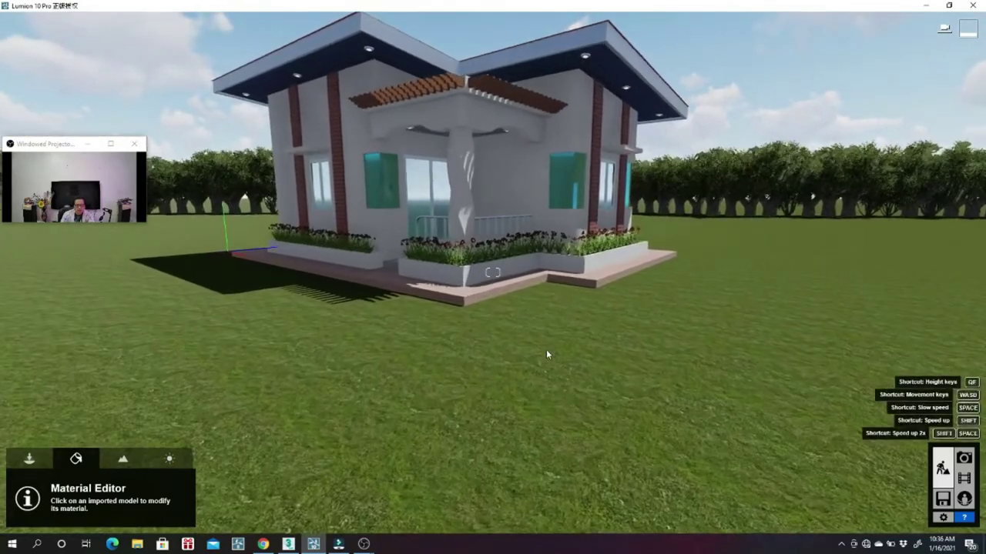
scroll(548, 353, up, 2)
mouse_move(549, 351)
right_down()
mouse_move(516, 412)
mouse_move(470, 385)
right_up()
right_drag(500, 439, 506, 449)
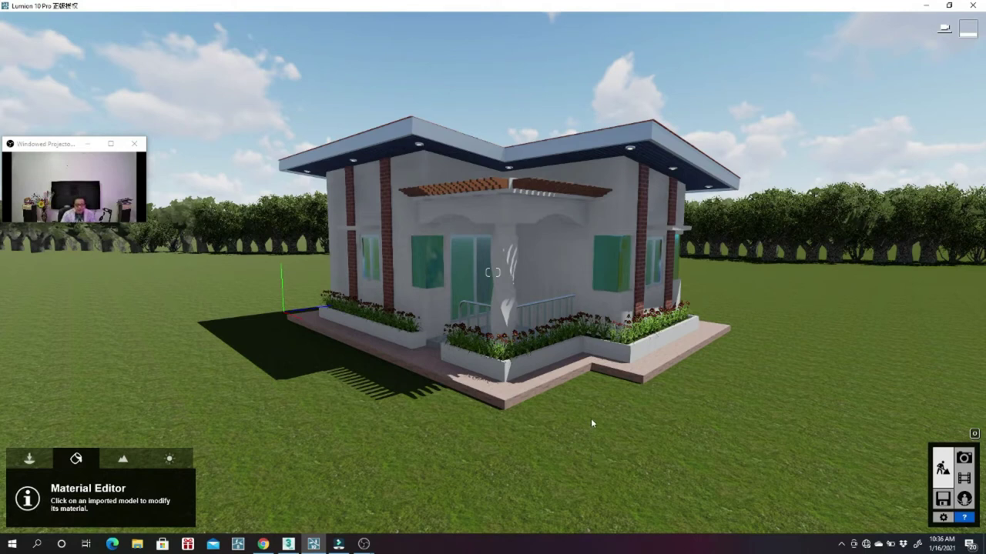
right_drag(590, 418, 248, 292)
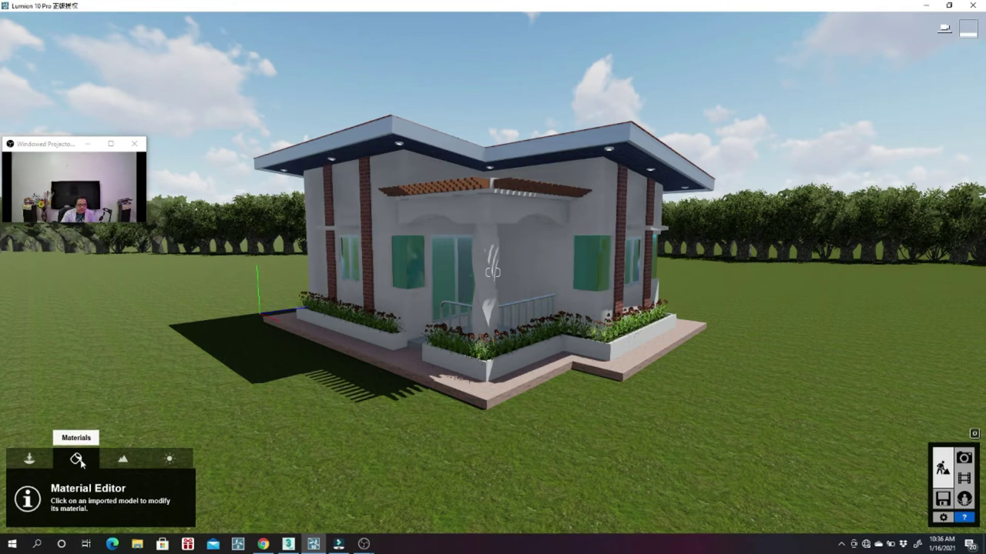
Choose the BostonFern1 RT plant from the Nature library's plants category
click(30, 461)
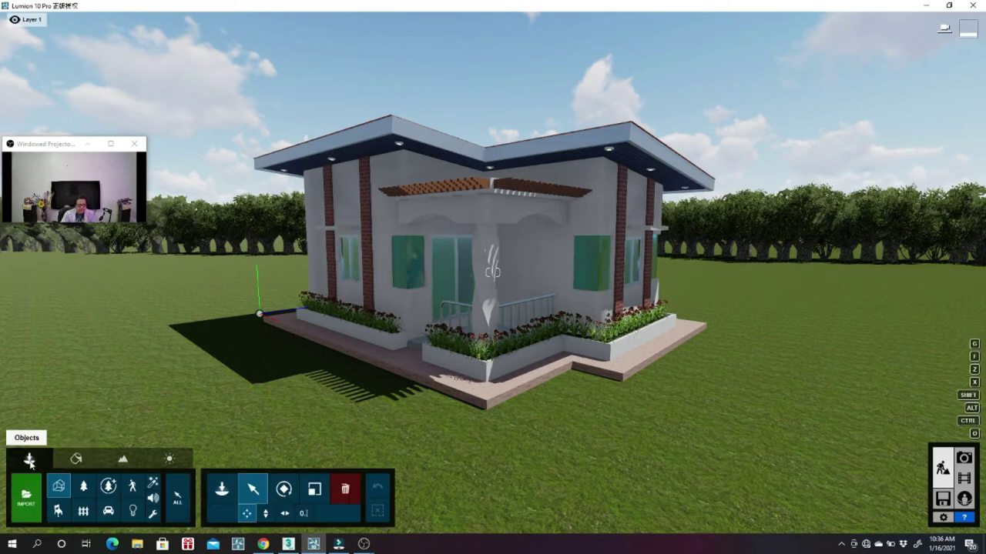
click(81, 491)
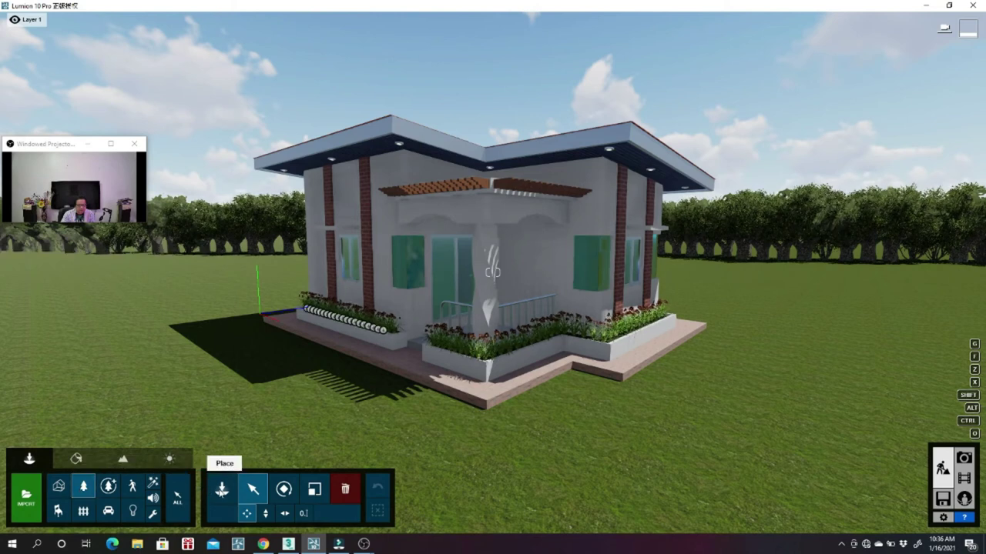
click(221, 489)
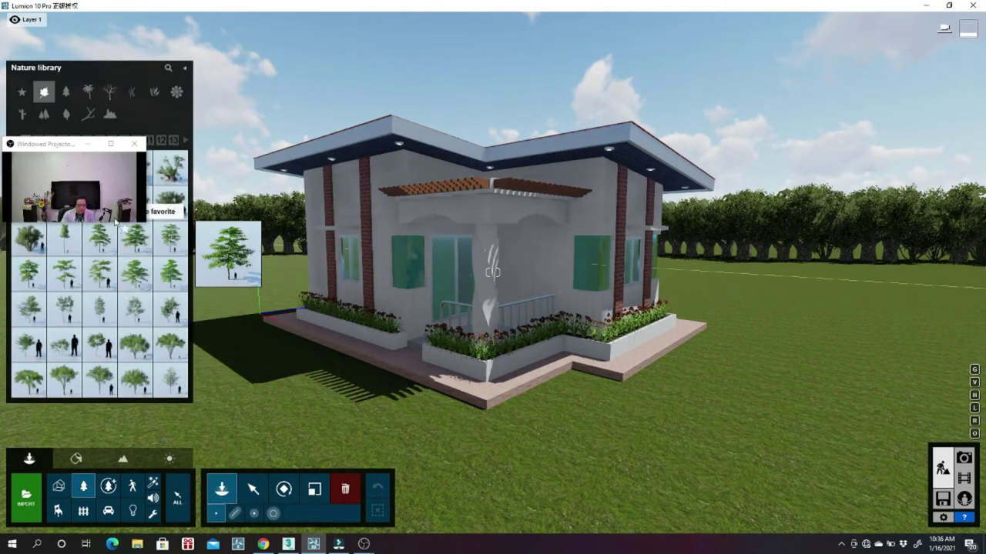
click(152, 93)
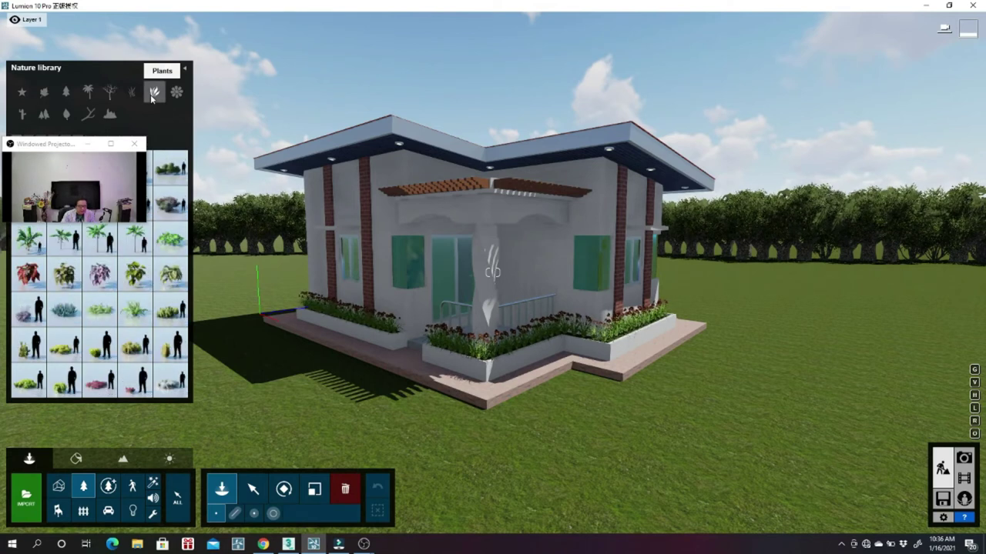
mouse_move(134, 310)
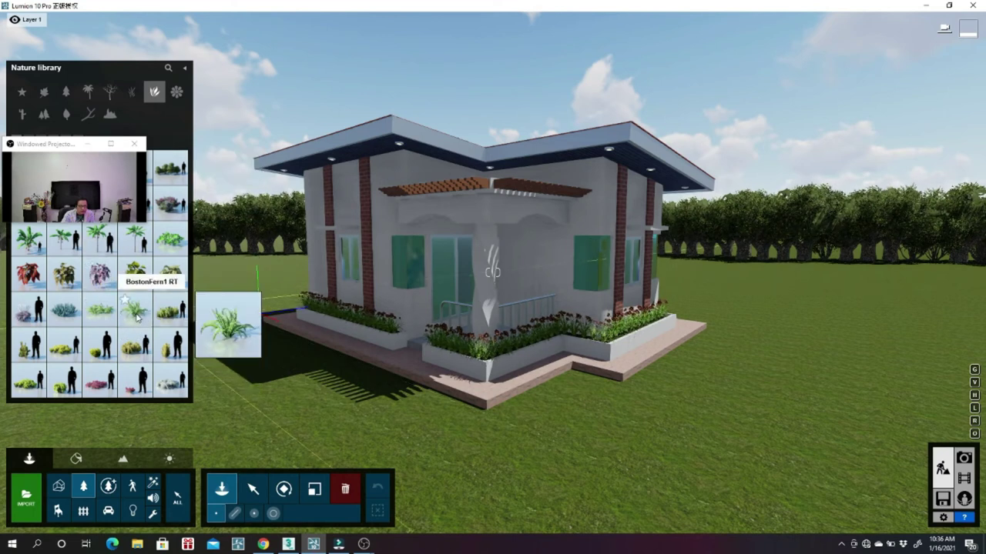
click(137, 318)
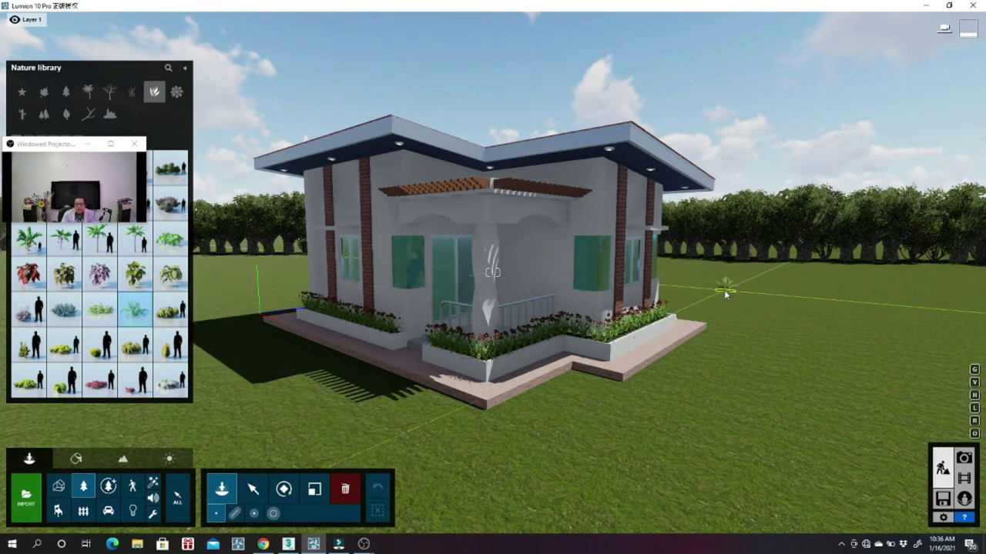
Scatter eight ferns across the lawn to the right of the house
click(705, 284)
click(731, 302)
click(795, 282)
click(868, 280)
click(848, 306)
click(917, 308)
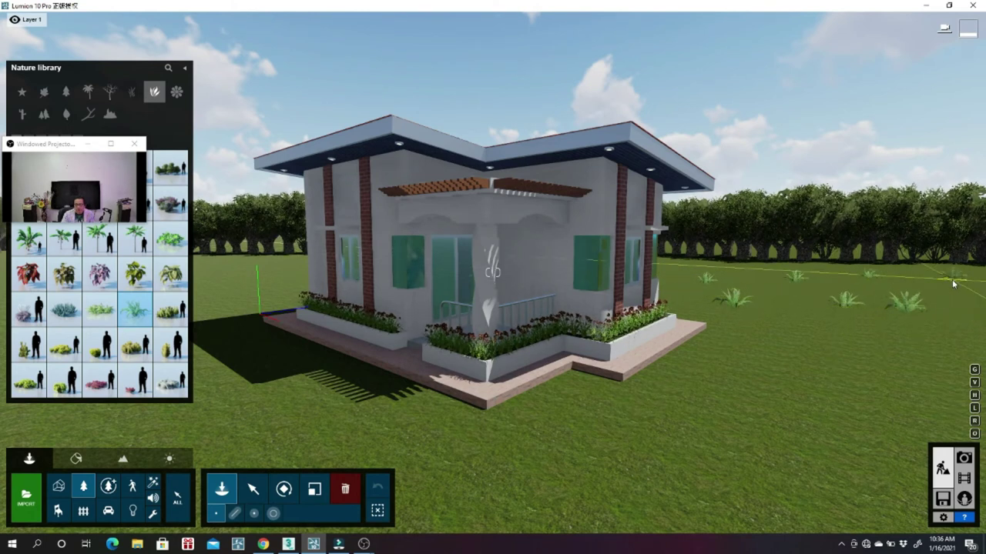
click(951, 284)
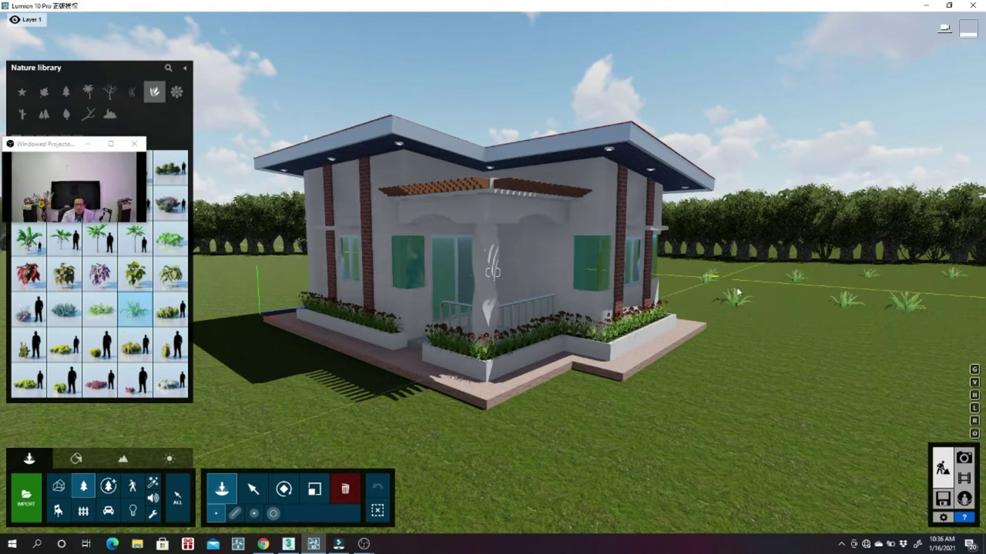
click(761, 284)
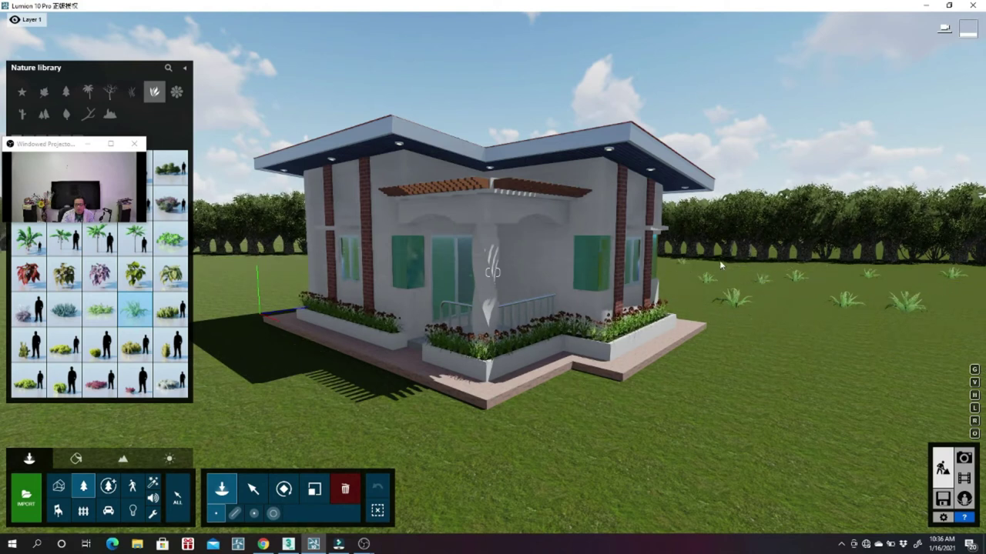
Scatter five more ferns across the lawn to the left of the house
mouse_move(343, 368)
right_down()
mouse_move(351, 373)
mouse_move(225, 281)
right_up()
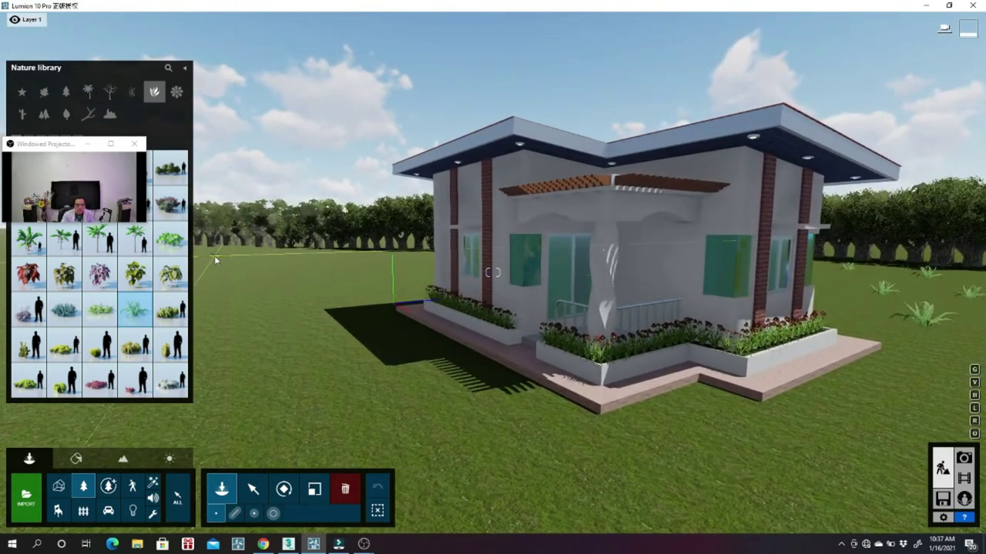
click(241, 264)
click(279, 260)
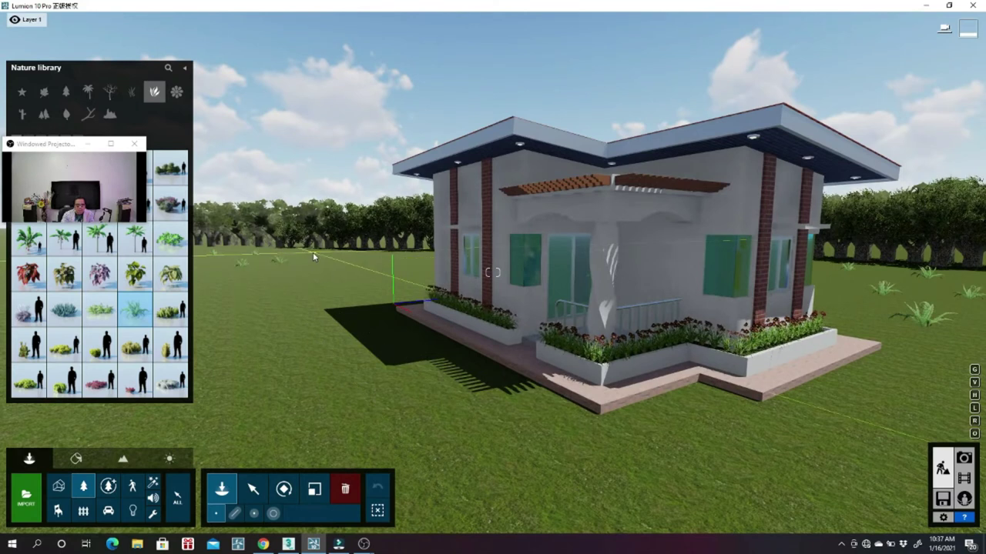
click(306, 270)
click(351, 263)
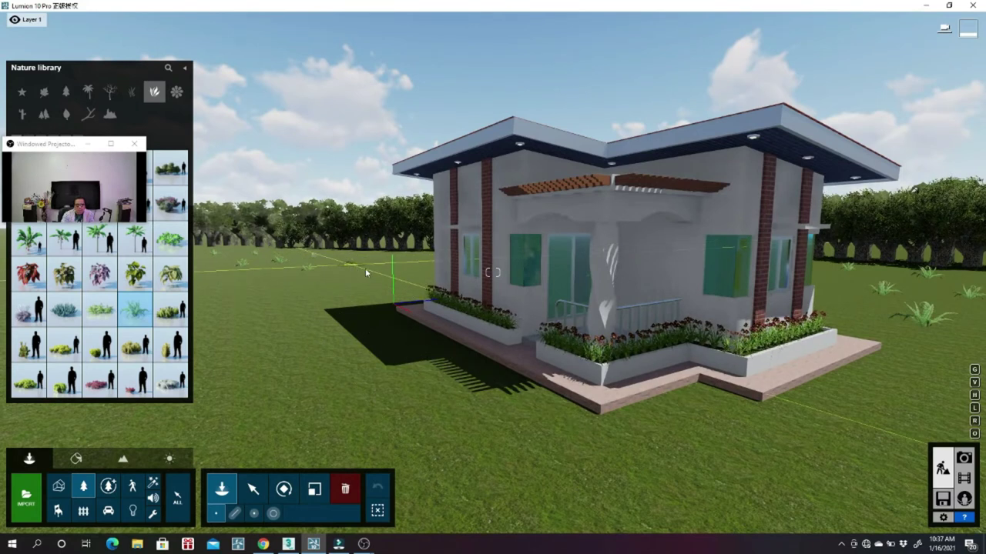
click(392, 269)
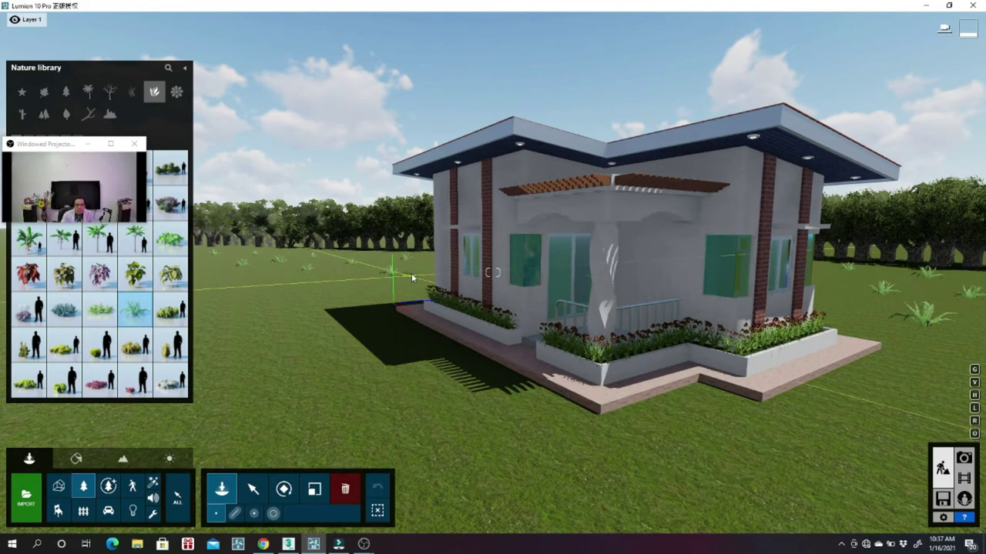
right_drag(398, 344, 432, 344)
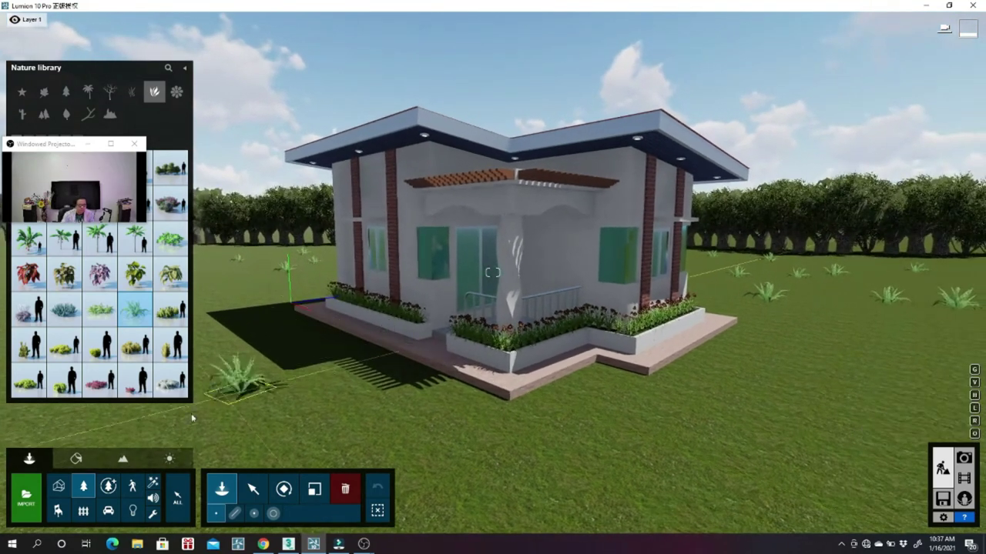
Place the 'man african 0008 idle' character on the lawn right of the house
click(133, 488)
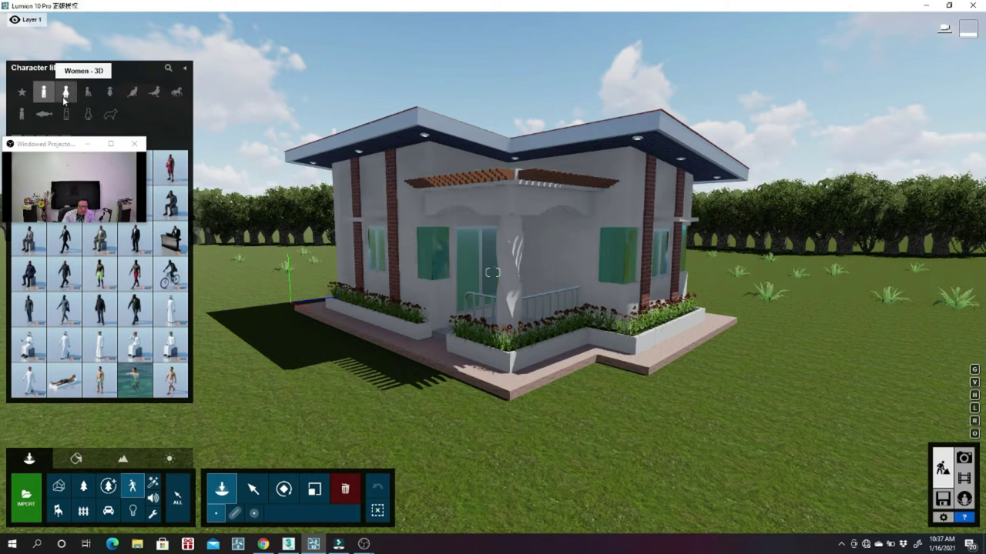
mouse_move(100, 308)
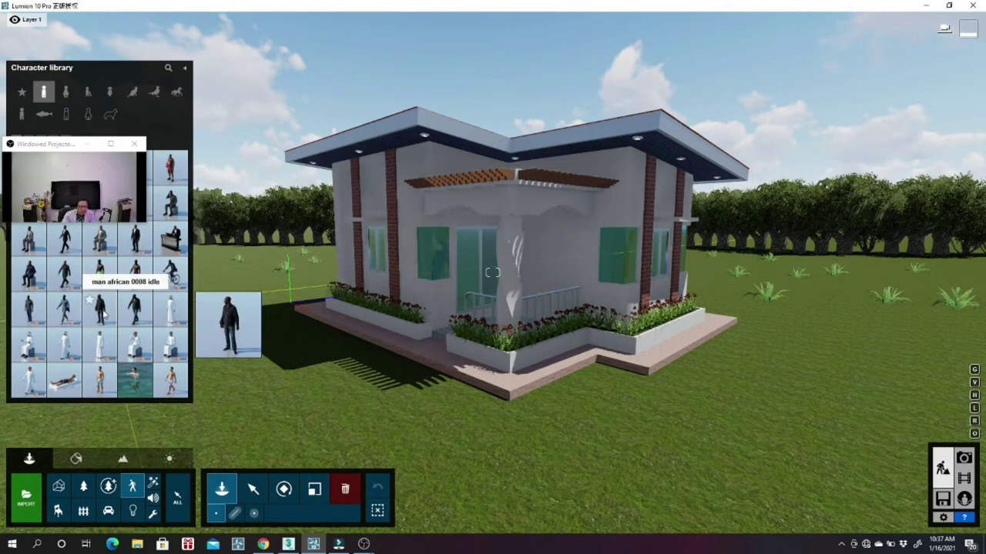
click(103, 314)
click(787, 377)
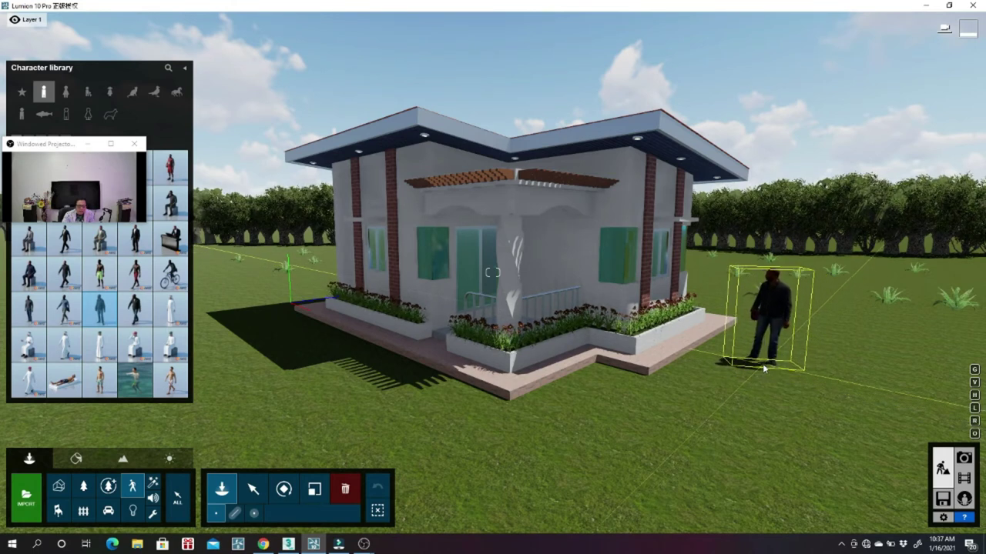
click(762, 364)
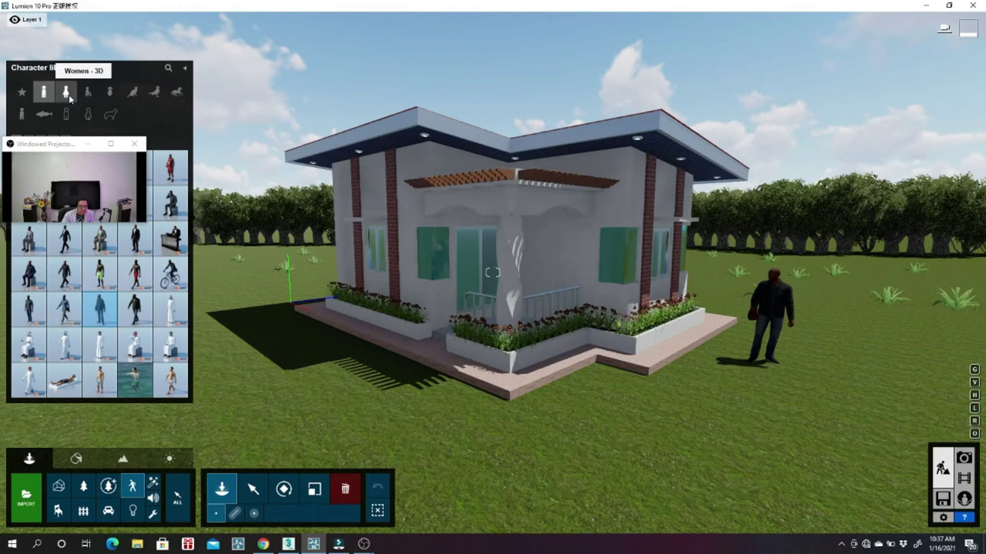
Place the 'Woman Asian 0001 Idle' character near the house's left corner
click(67, 93)
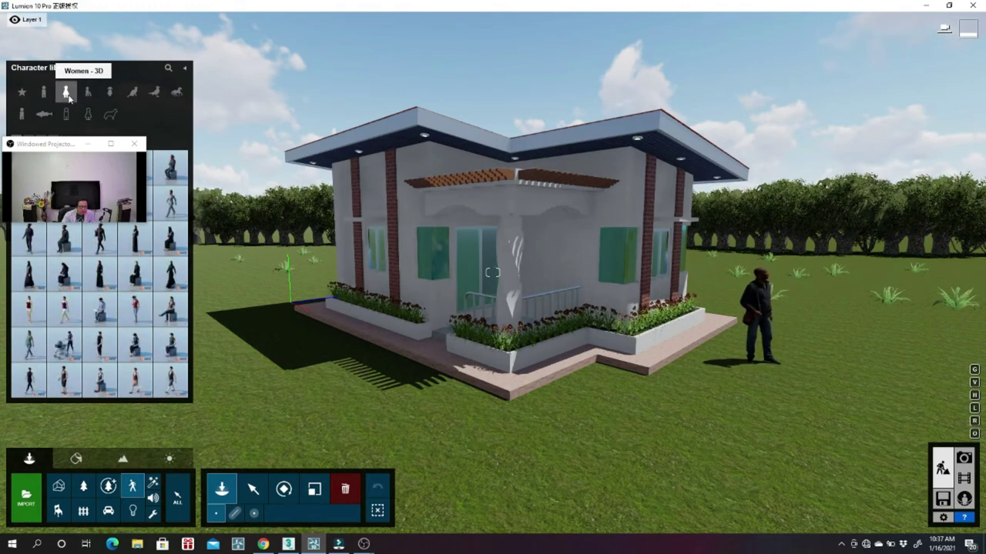
mouse_move(28, 309)
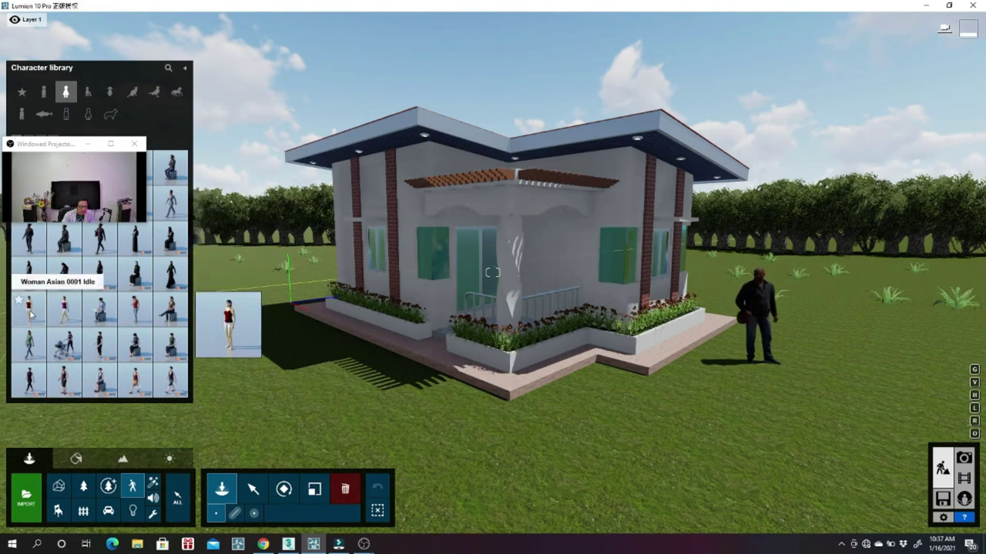
click(30, 313)
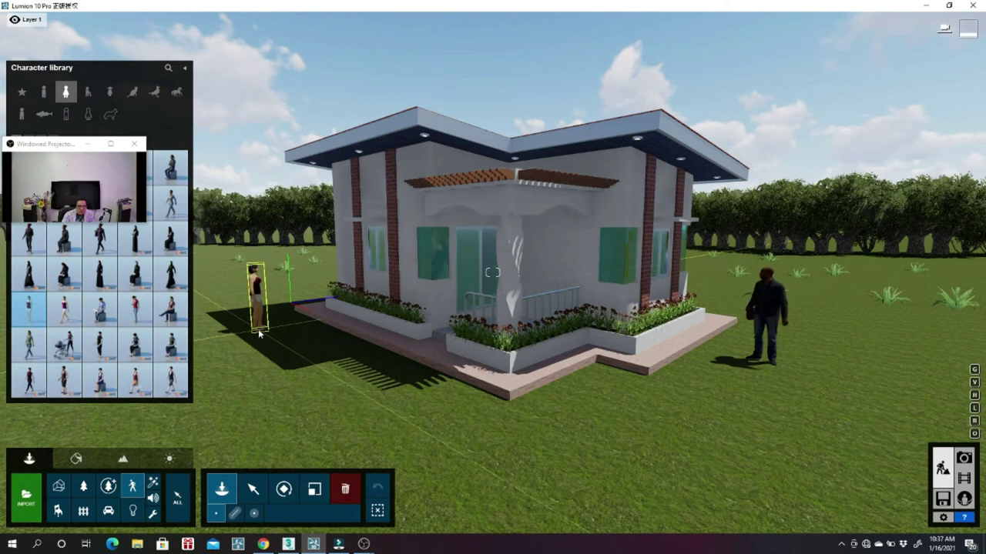
click(259, 321)
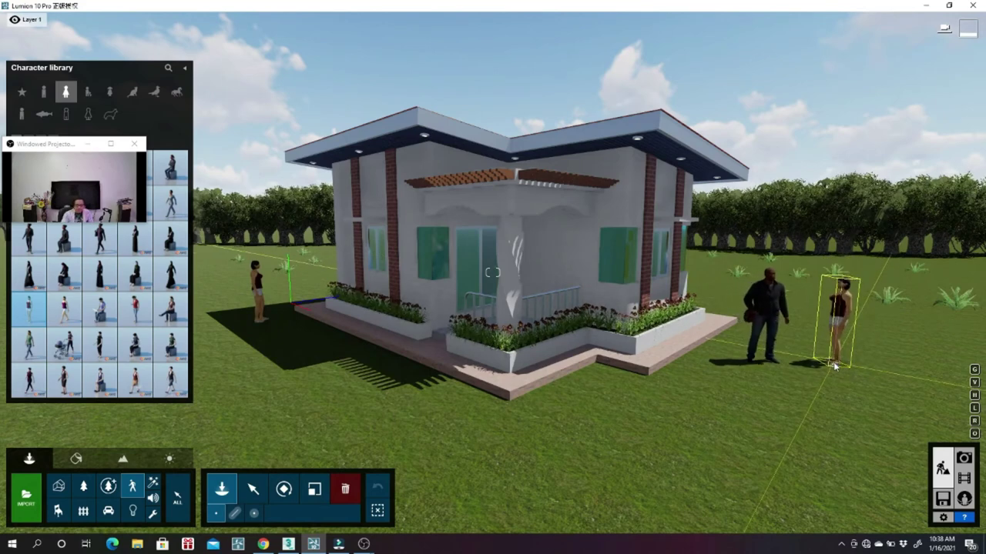
scroll(833, 362, down, 3)
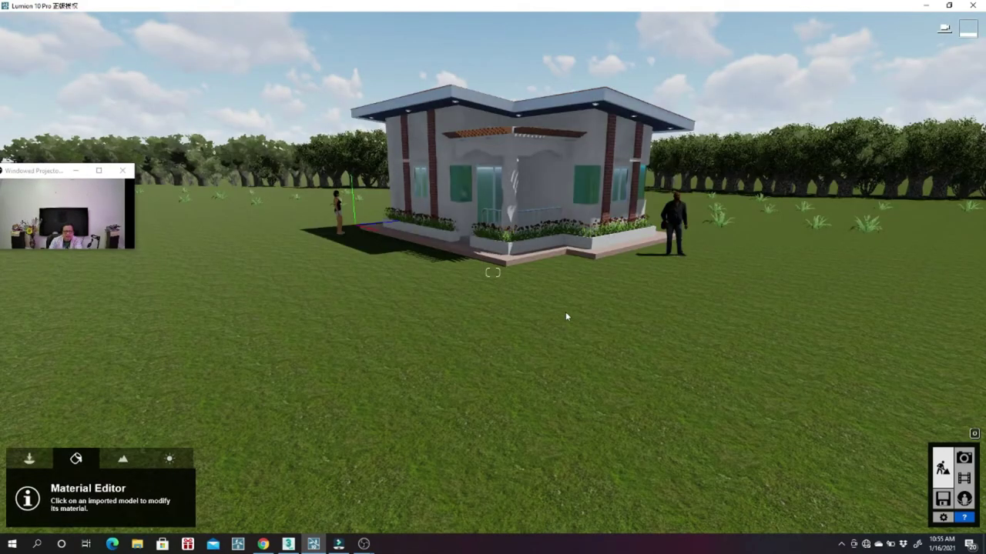
Fly the camera closer, adjusting height and sideways offset until both people frame the house
key(w)
key(w)
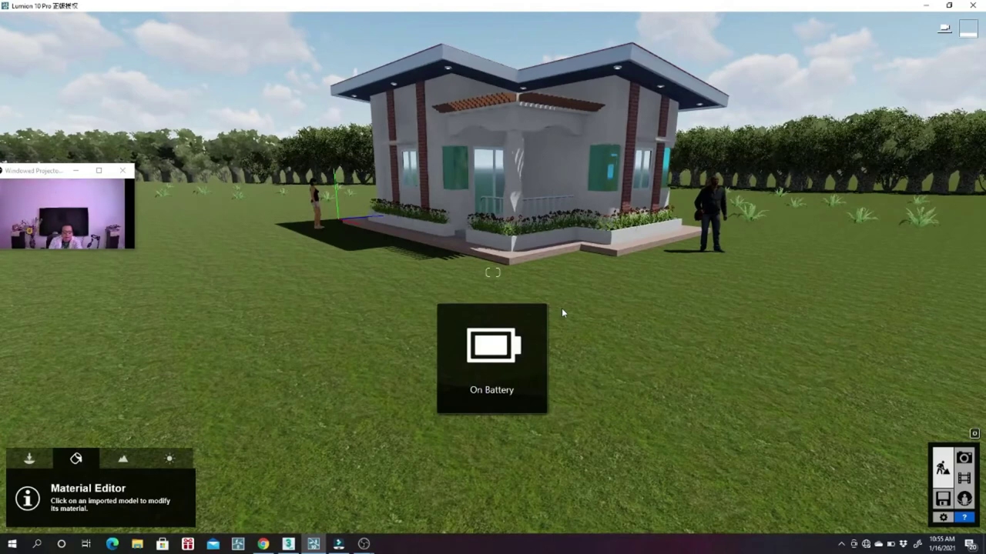
key(q)
key(w)
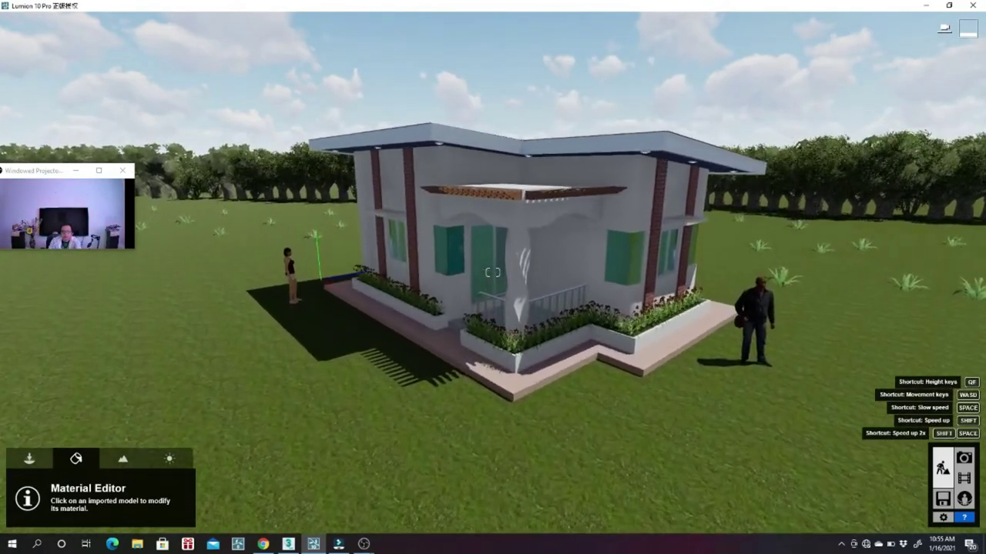
right_drag(561, 327, 561, 330)
key(e)
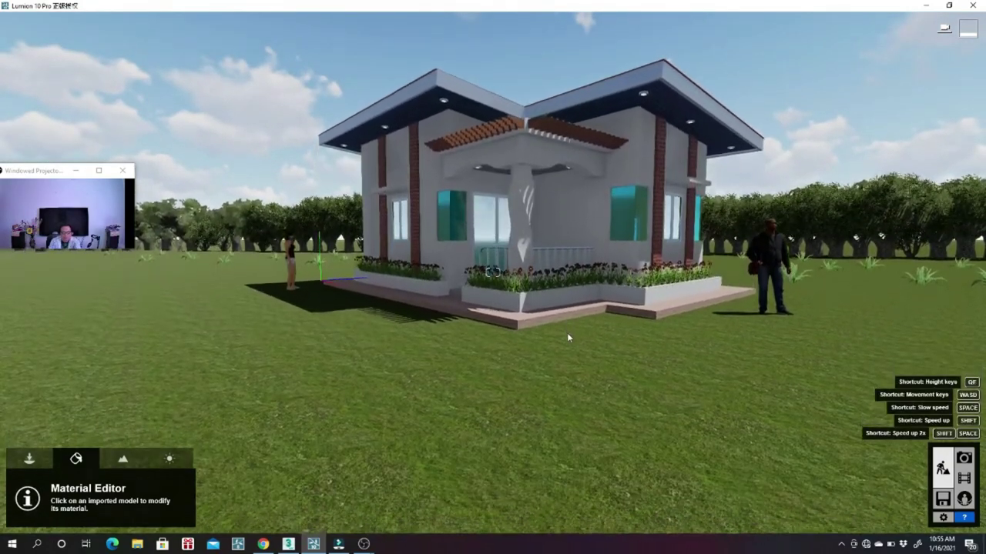
key(d)
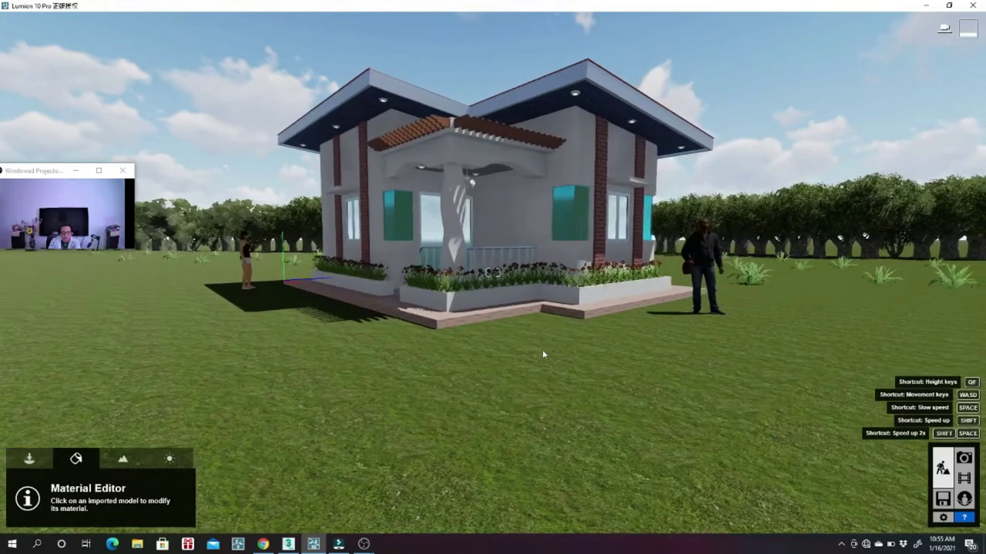
key(w)
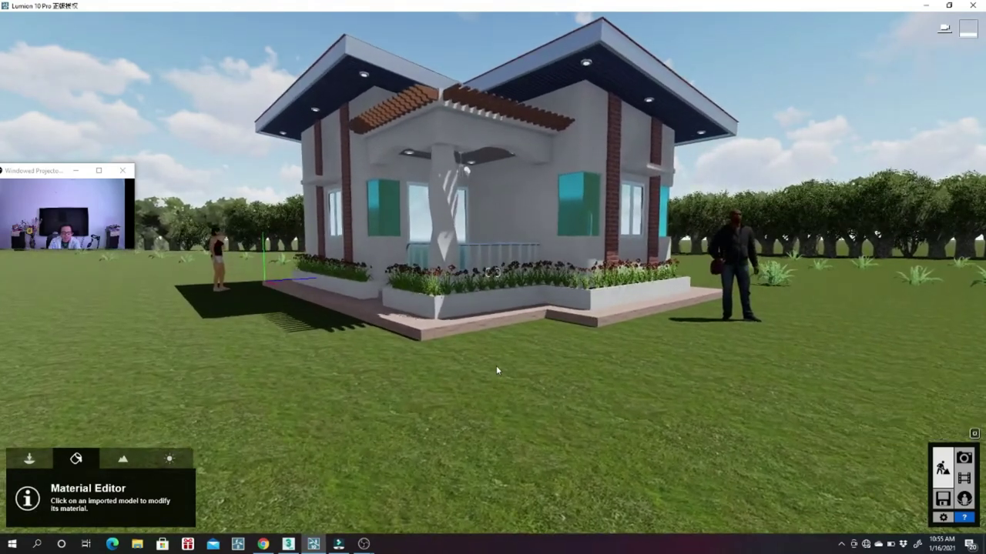
key(q)
key(a)
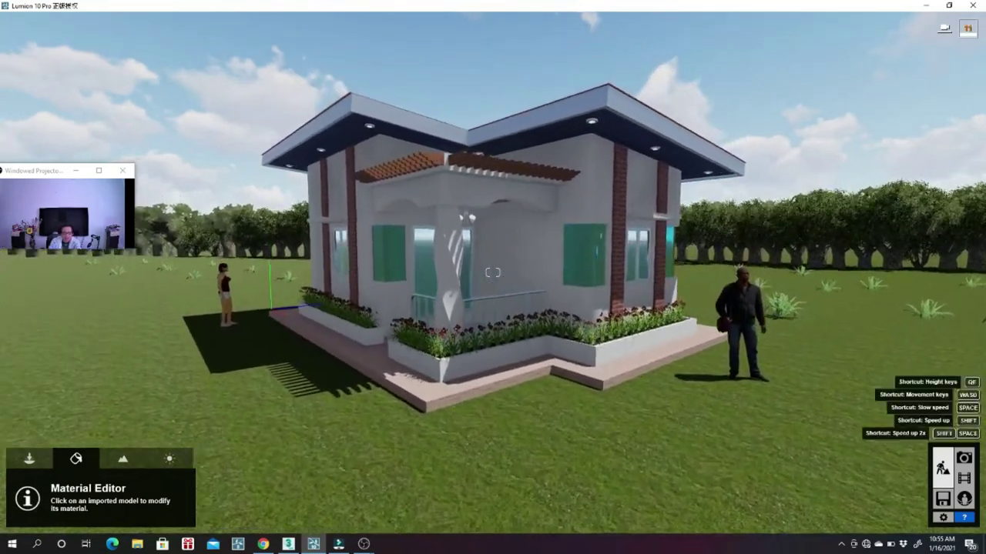
key(e)
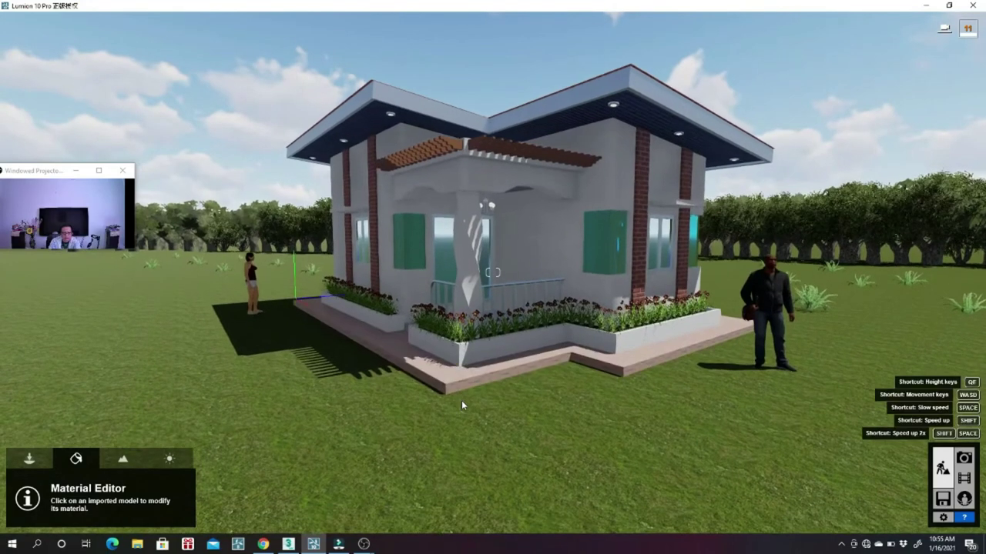
key(w)
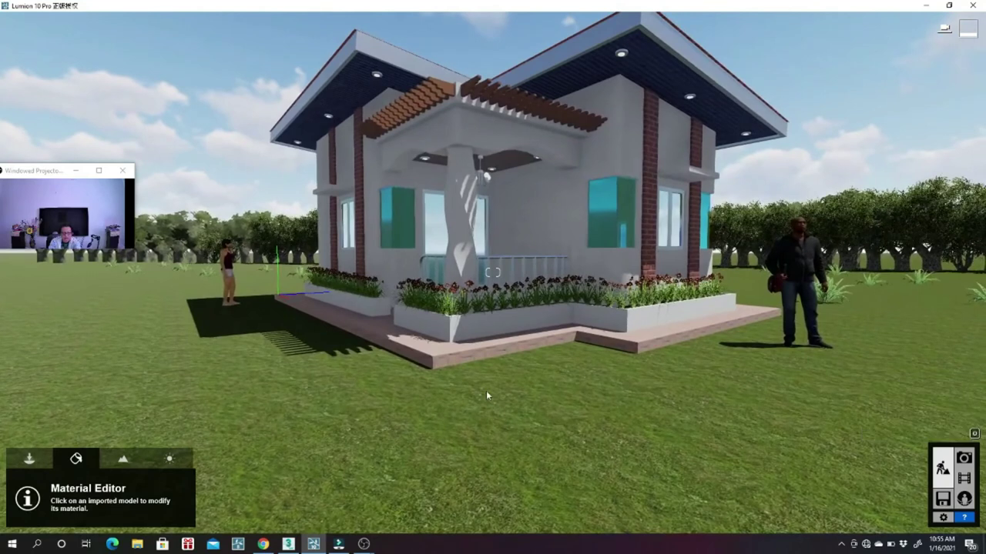
key(q)
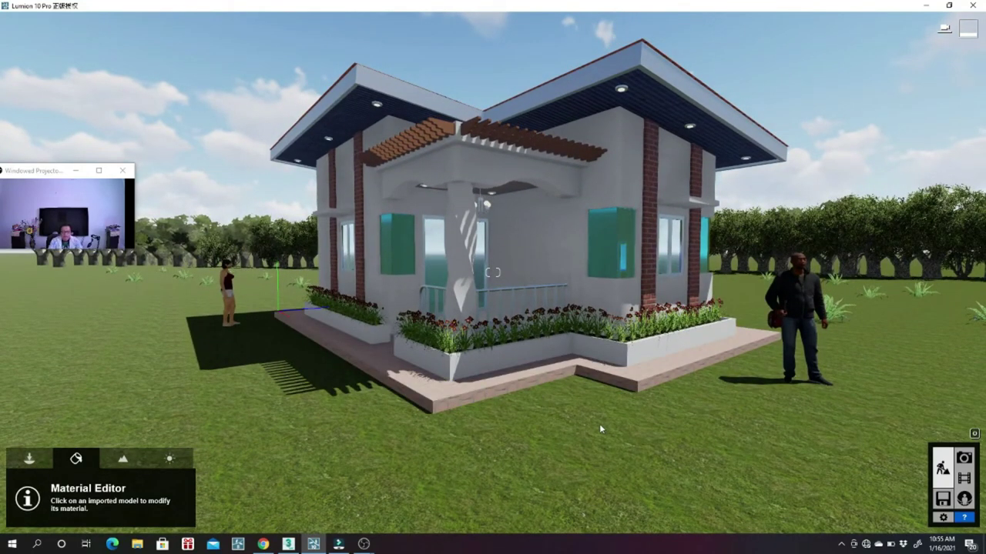
key(d)
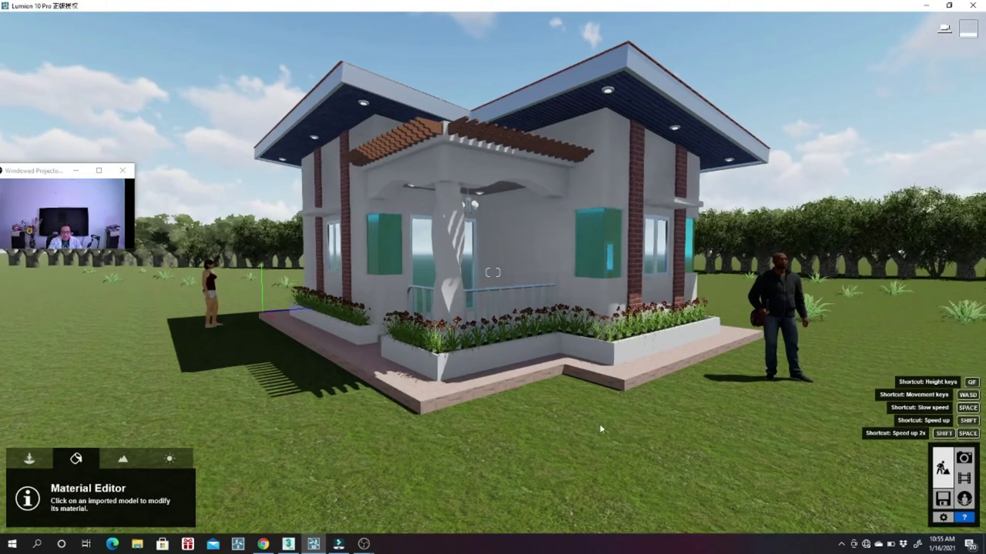
key(d)
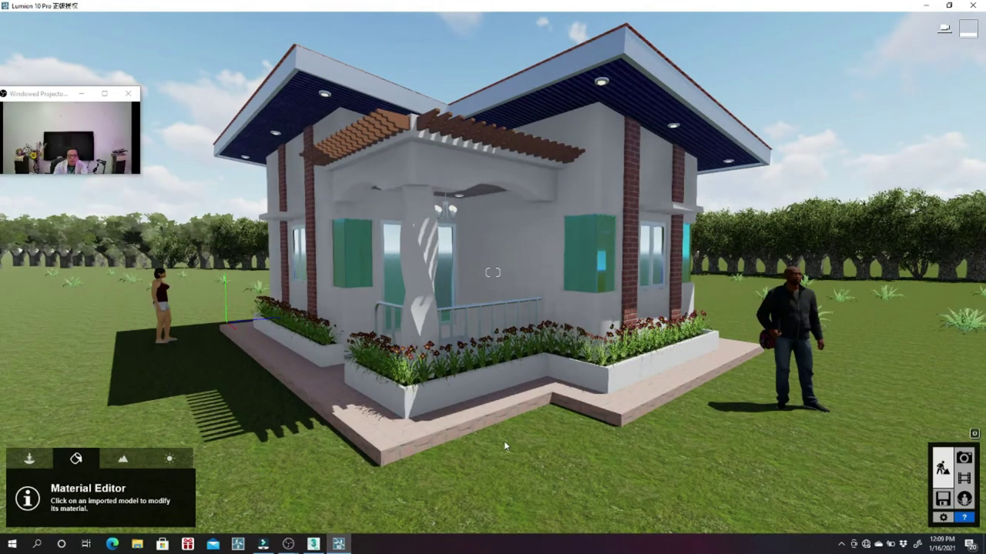
In Photo mode, set focal length to about 17.3mm, back up, and store the view in slot 1
click(963, 459)
mouse_move(593, 368)
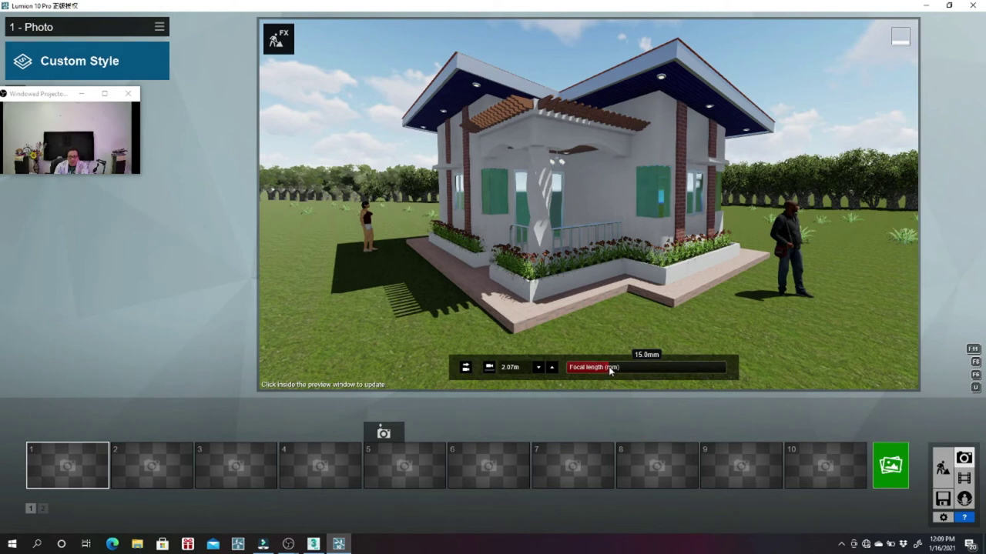
drag(609, 369, 626, 369)
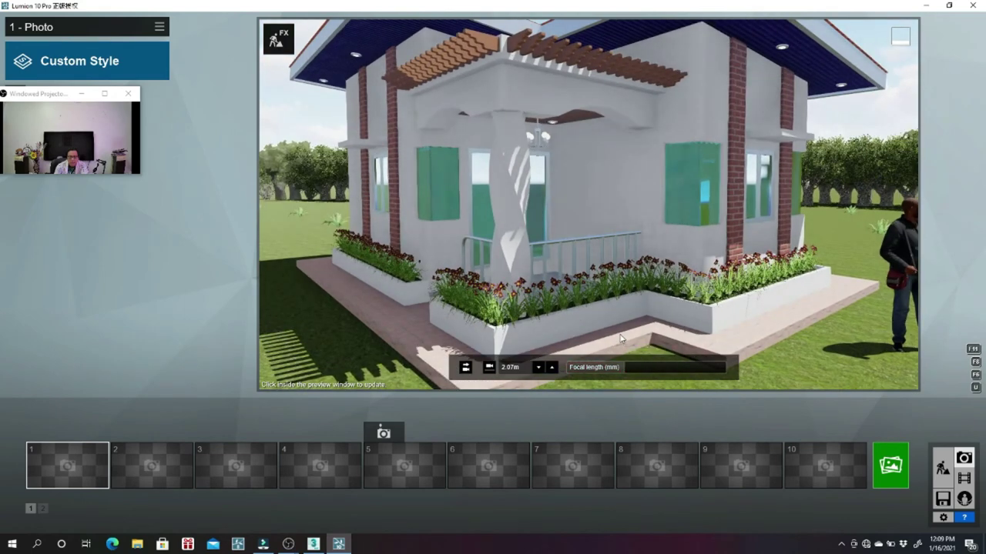
key(s)
key(s)
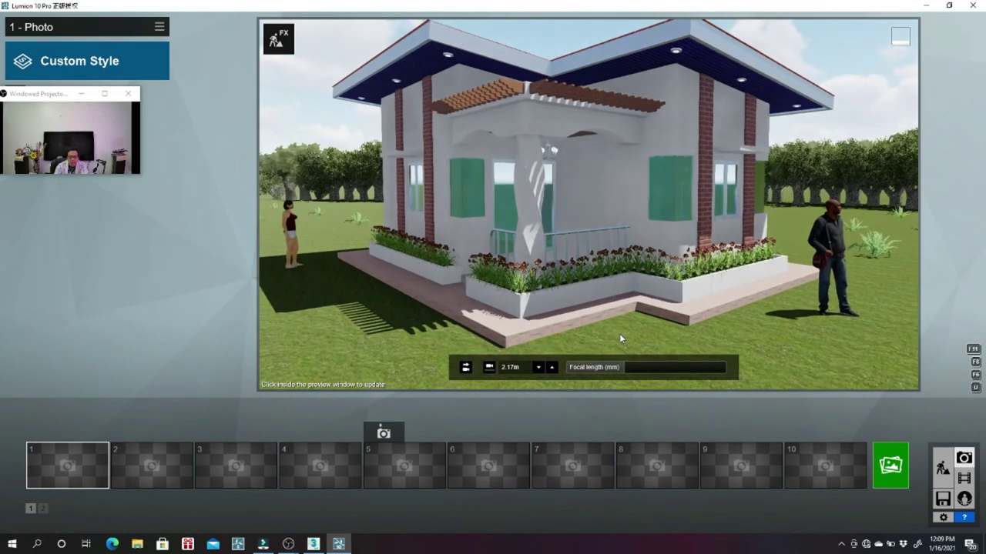
key(s)
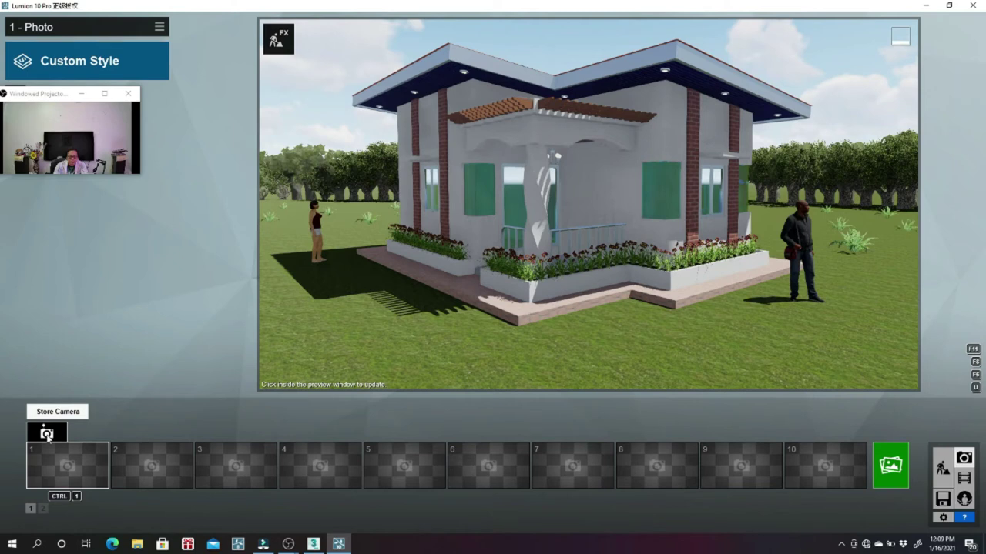
click(48, 437)
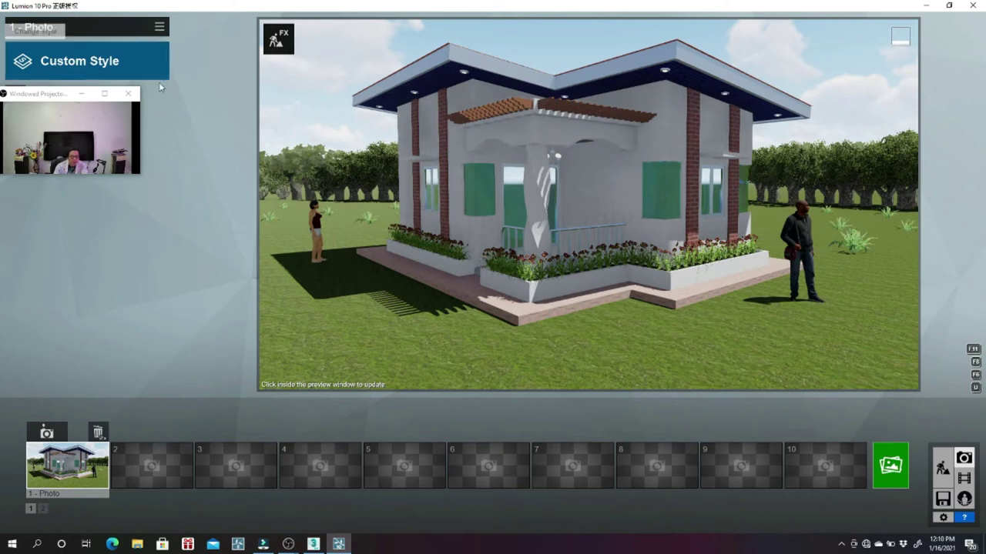
click(72, 96)
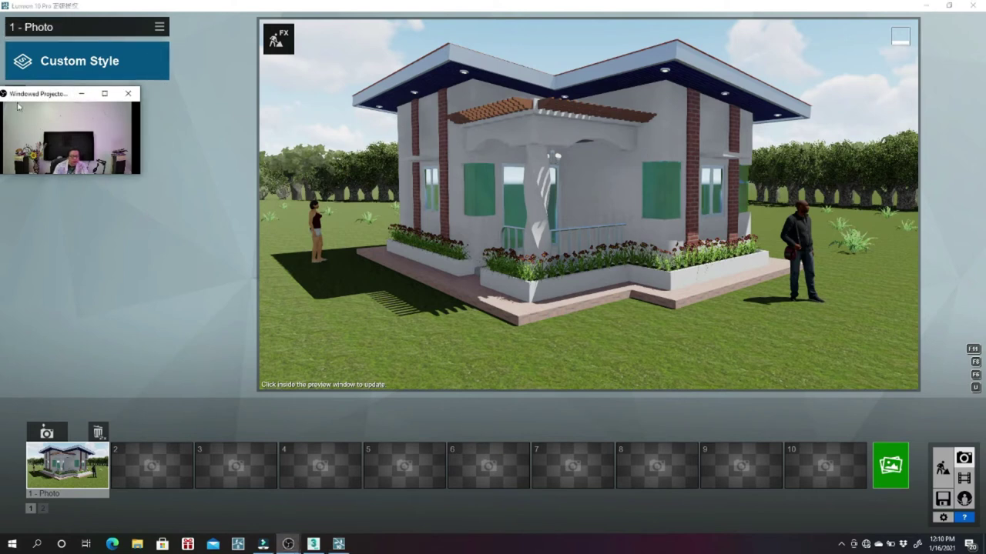
drag(19, 95, 19, 133)
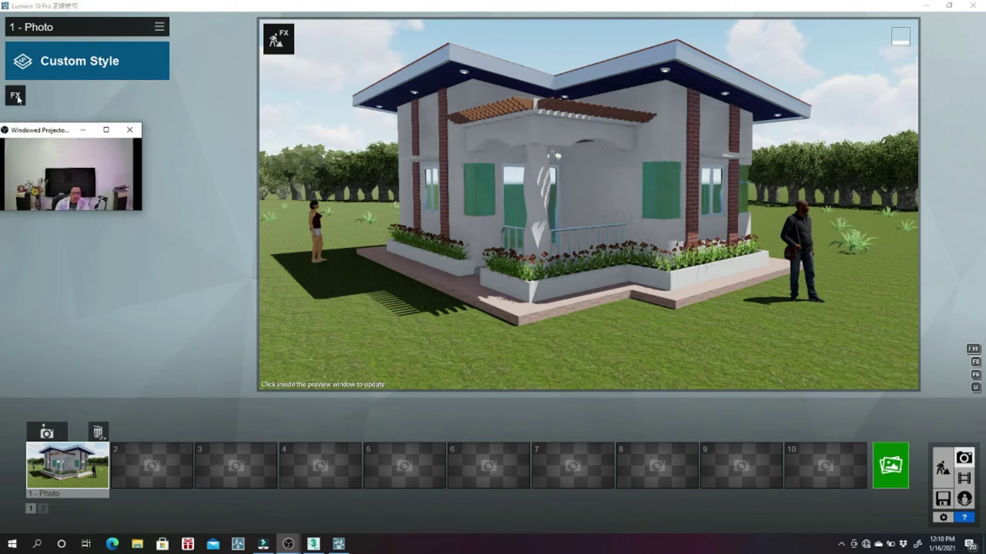
Add the Reflection effect from the advanced photo effects
click(16, 97)
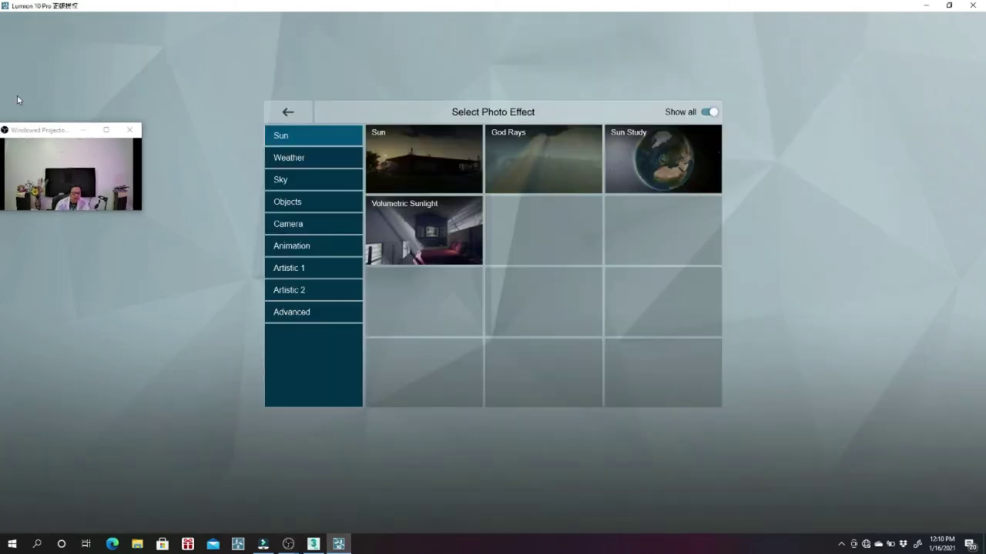
click(290, 313)
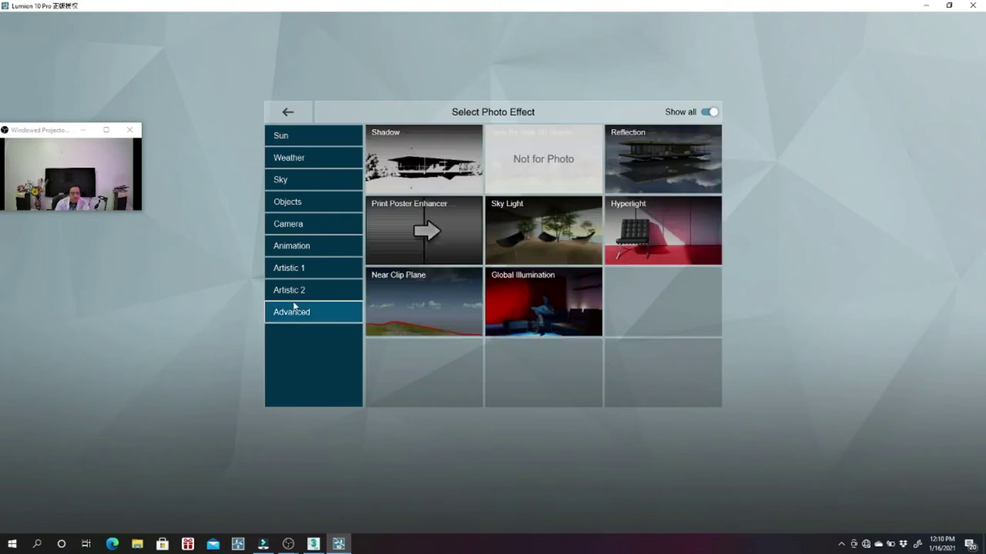
click(650, 164)
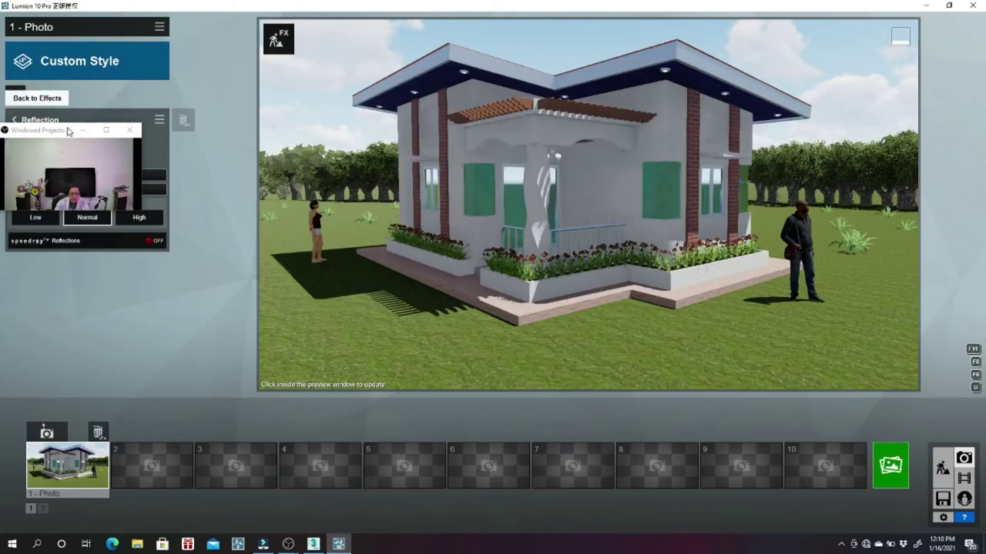
Enter the Reflection effect's Edit Reflection planes view
click(19, 134)
drag(18, 136, 14, 184)
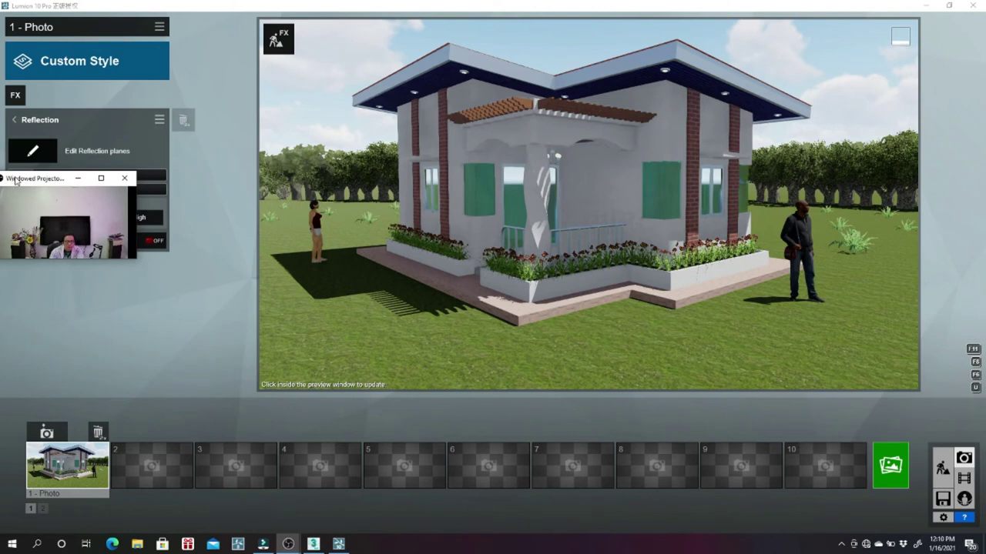
drag(14, 181, 10, 263)
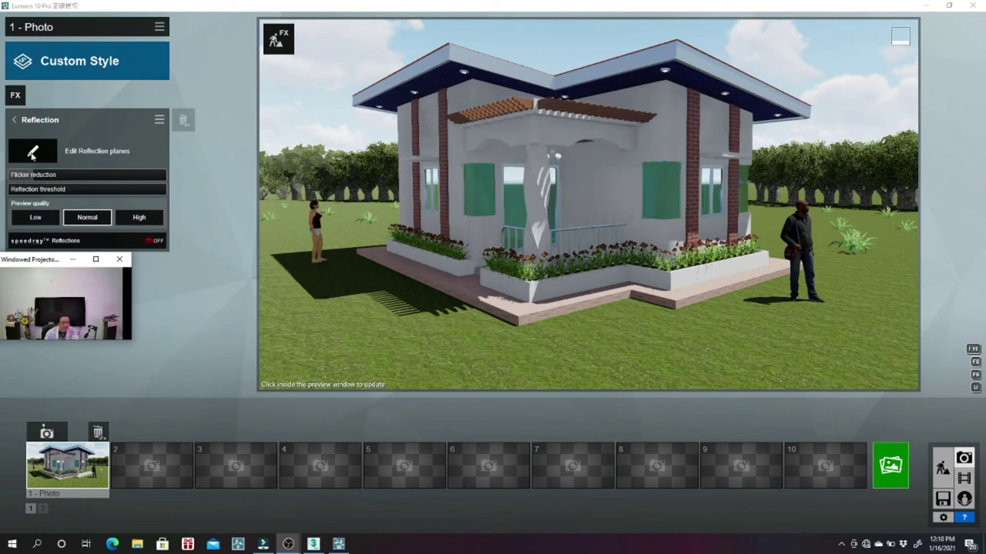
click(31, 154)
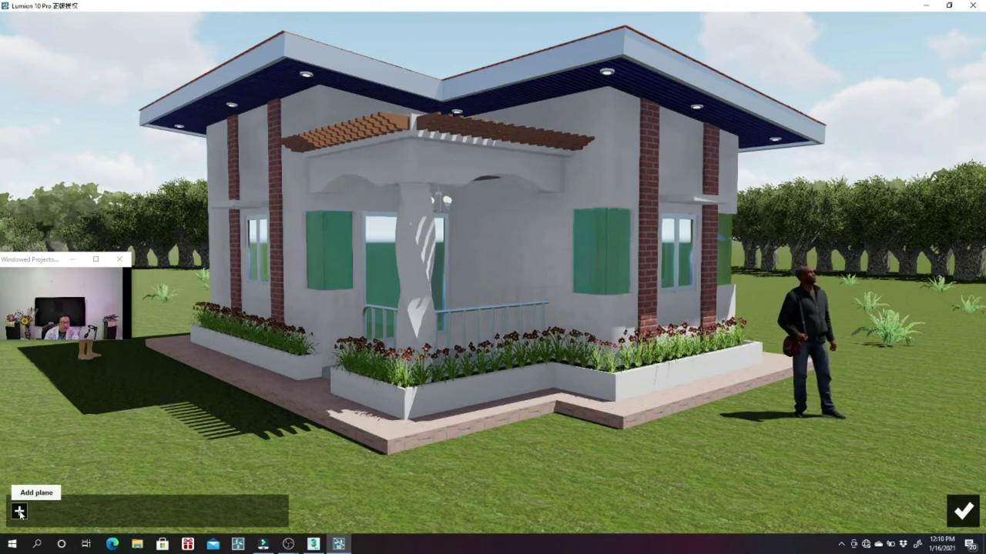
Add planes on the left window, front glass, right wall, right shutter and right window, then confirm
click(19, 512)
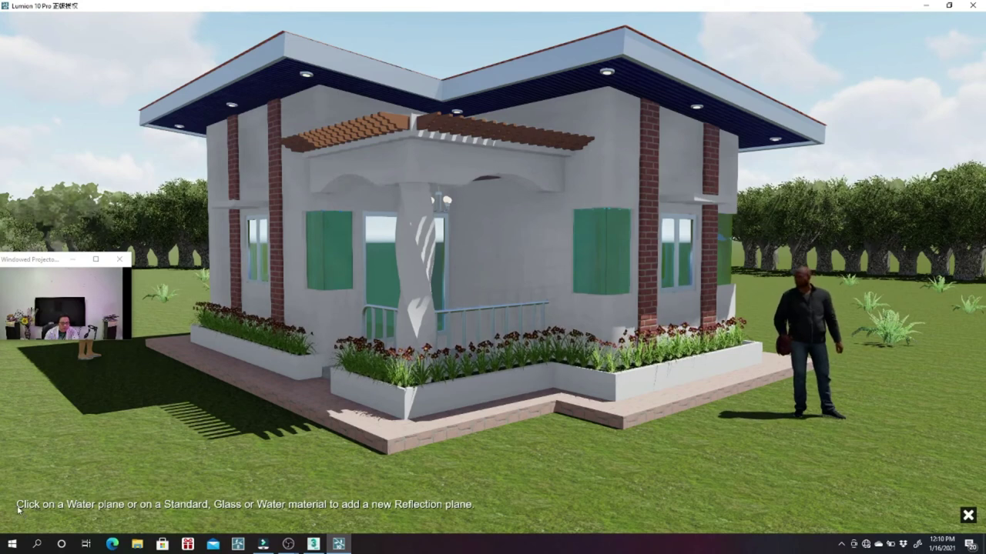
click(251, 248)
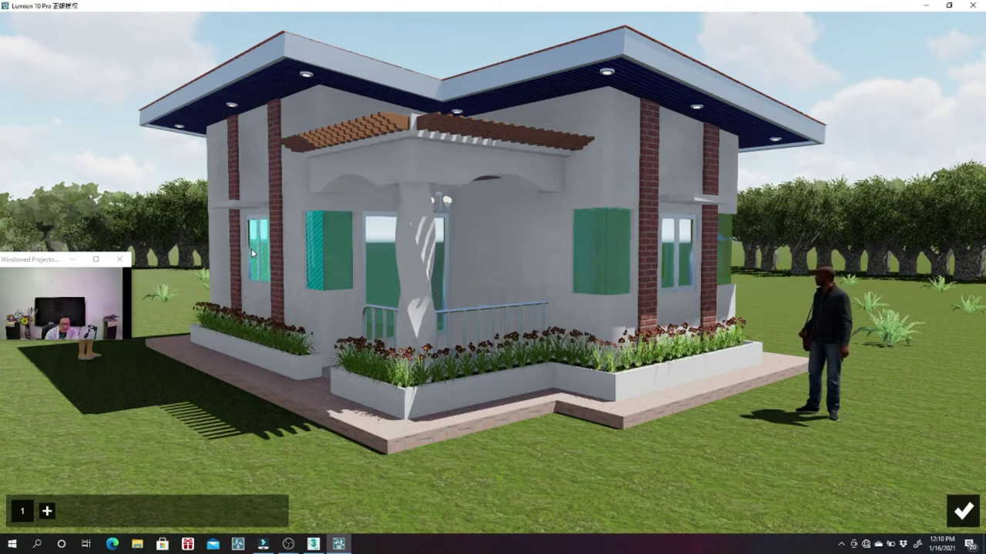
click(46, 512)
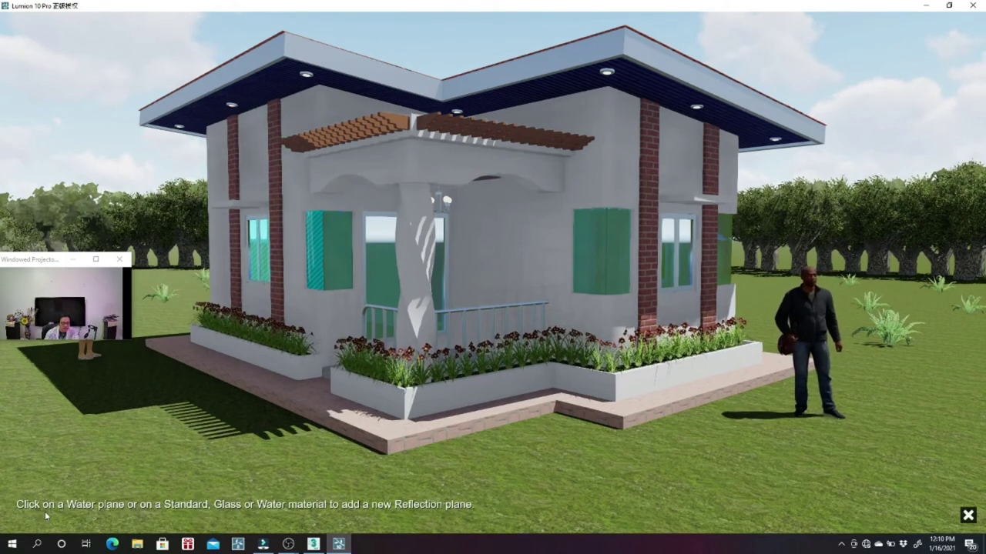
click(334, 259)
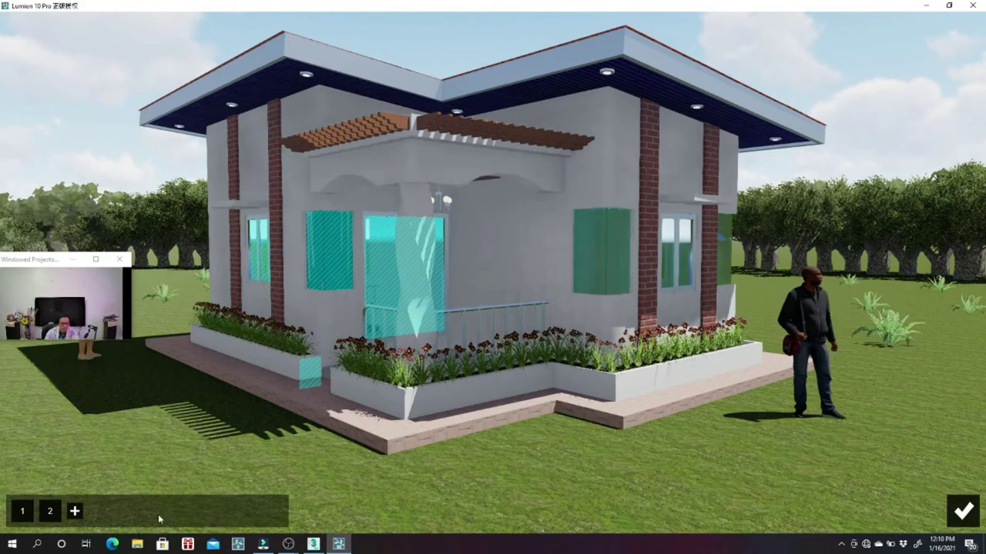
click(75, 514)
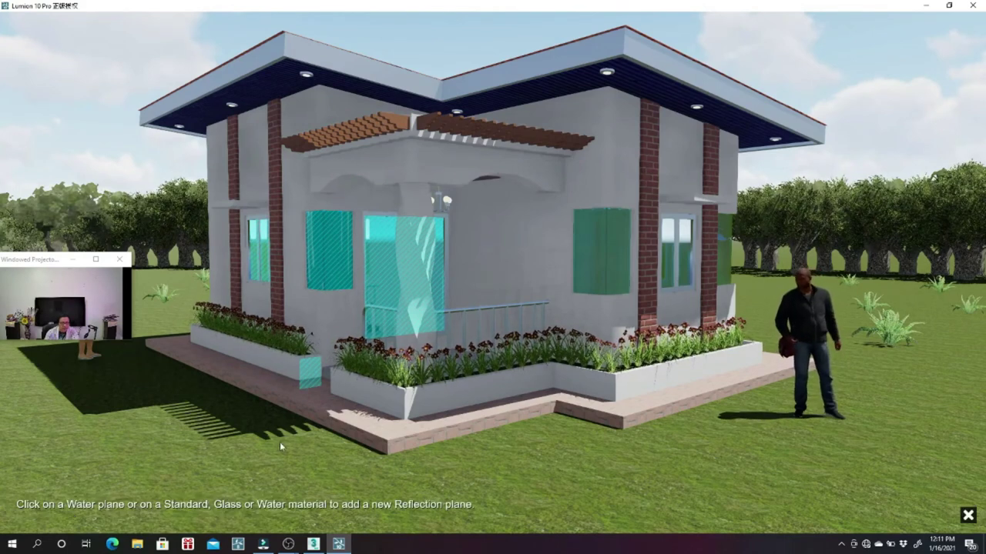
click(594, 245)
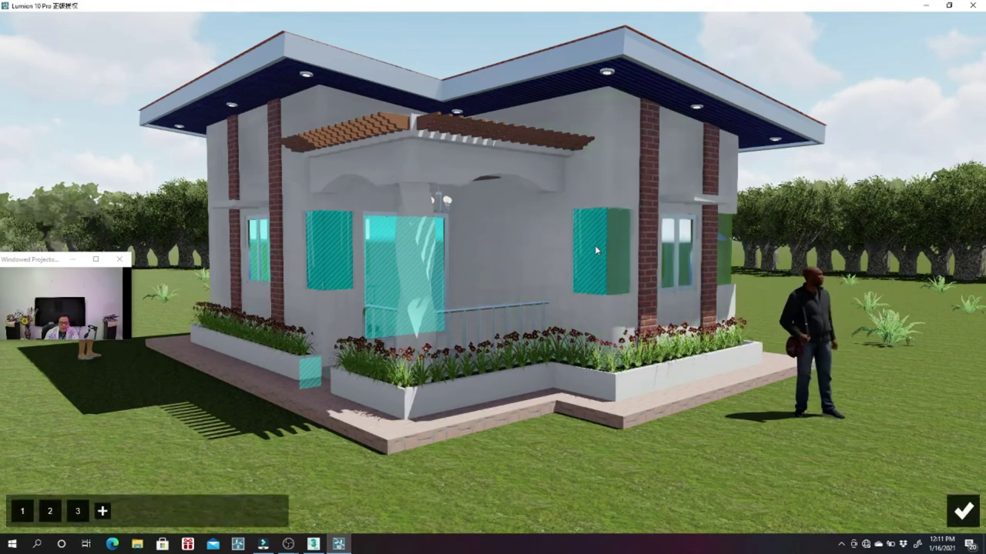
click(103, 512)
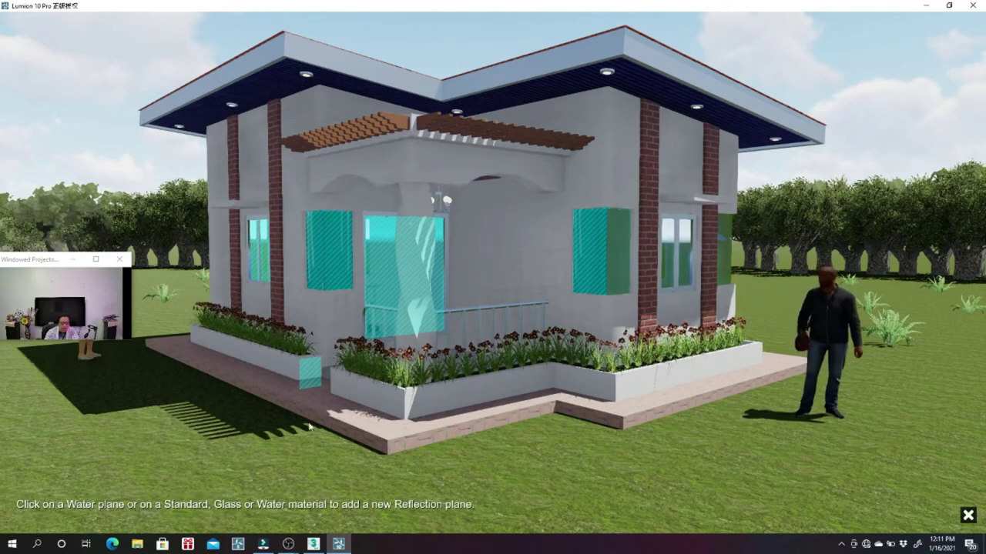
click(621, 273)
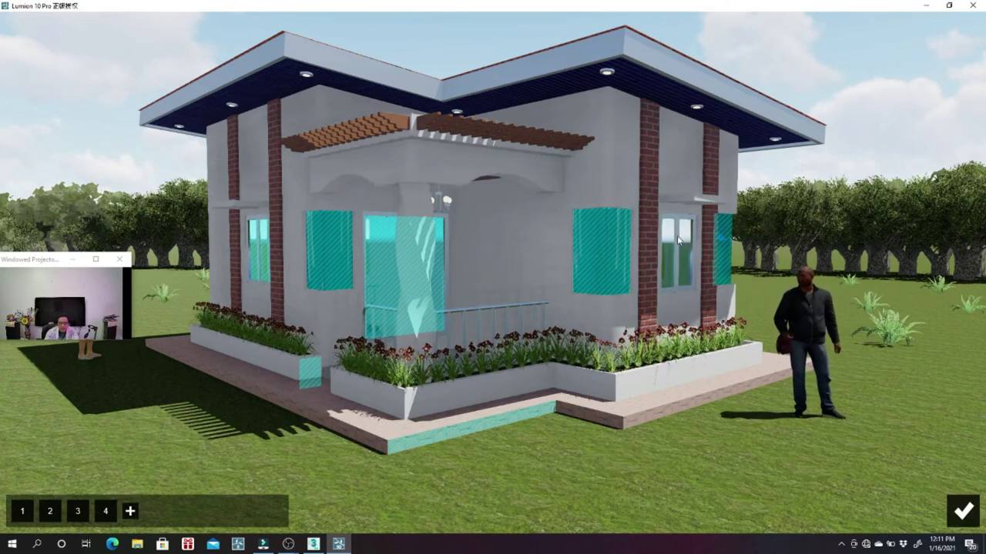
click(129, 511)
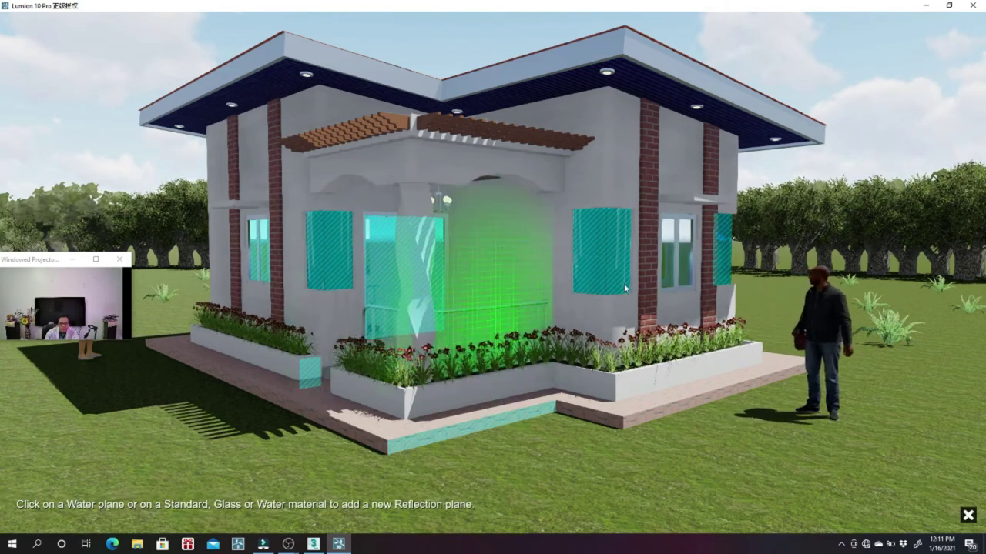
click(669, 258)
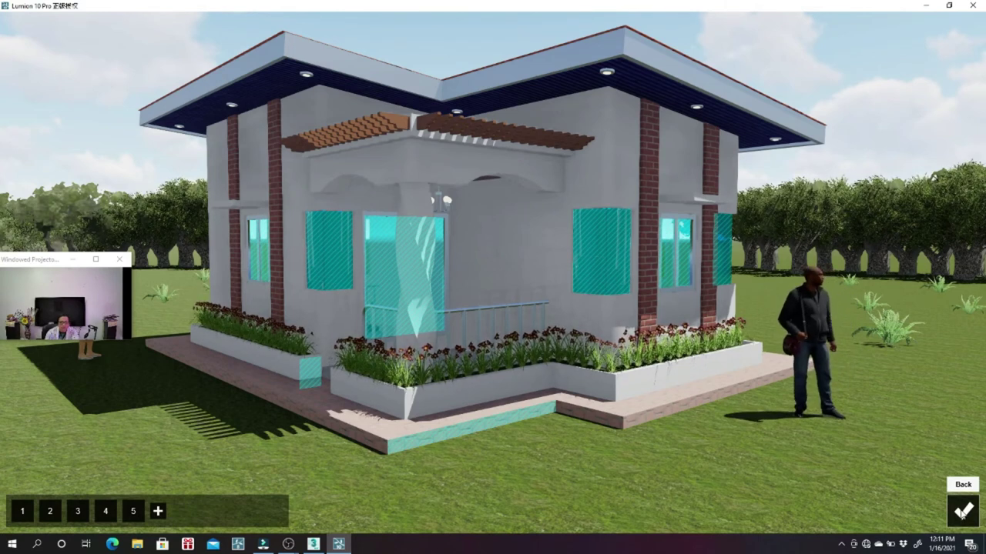
click(961, 511)
mouse_move(824, 465)
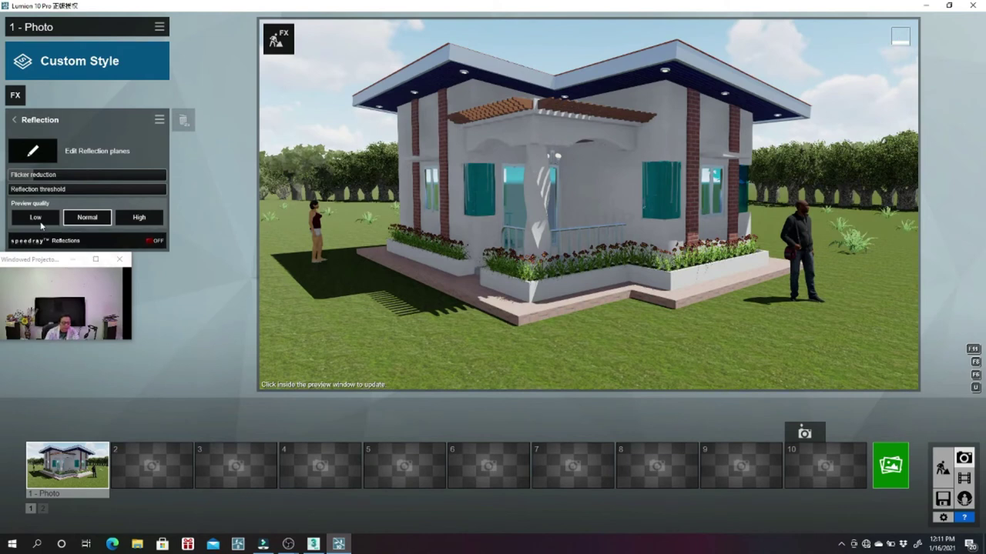
Set reflection preview quality to Low, enable speedray Reflections, and show the photo effects catalogue
click(37, 221)
click(150, 242)
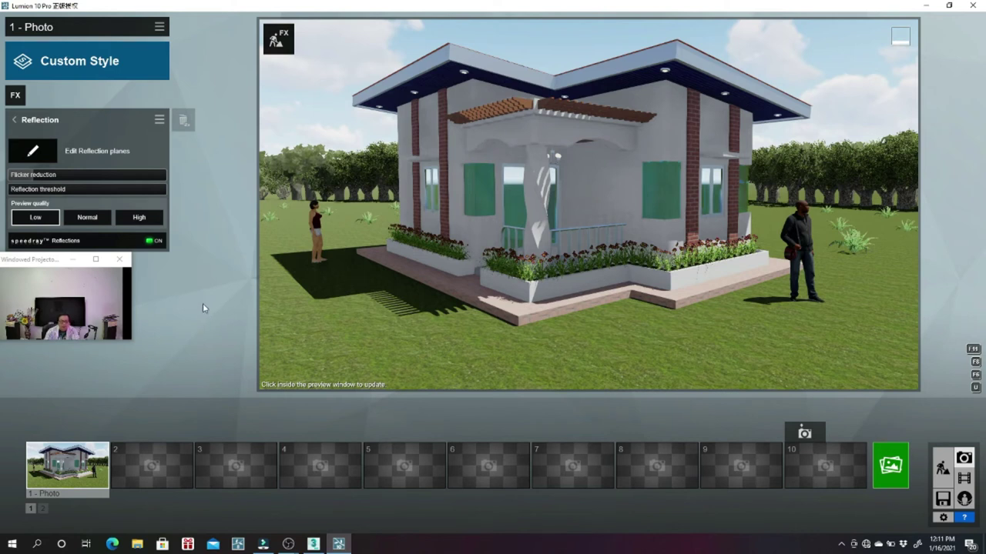
click(16, 96)
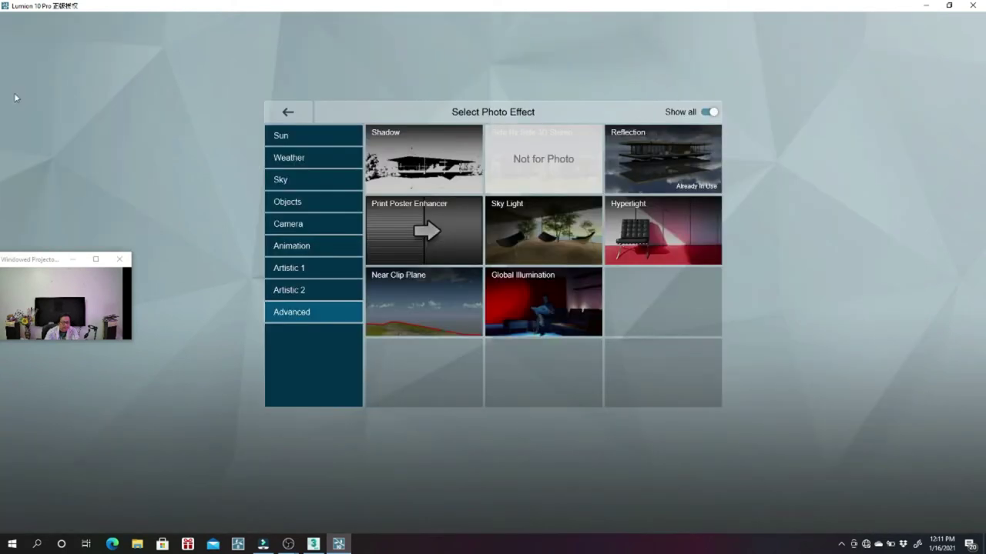
Add the 2-Point Perspective camera effect to 1 - Photo and refresh the preview
click(294, 228)
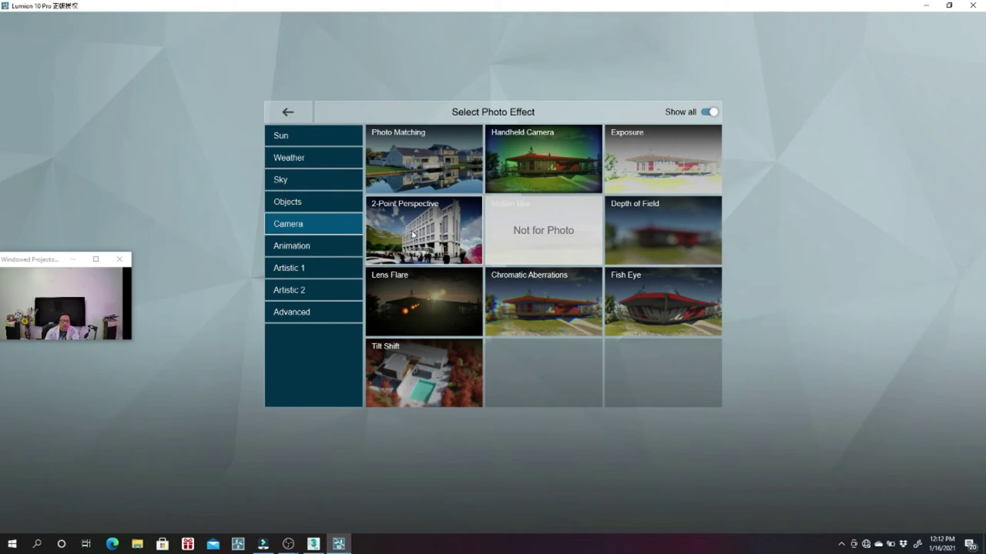
click(413, 234)
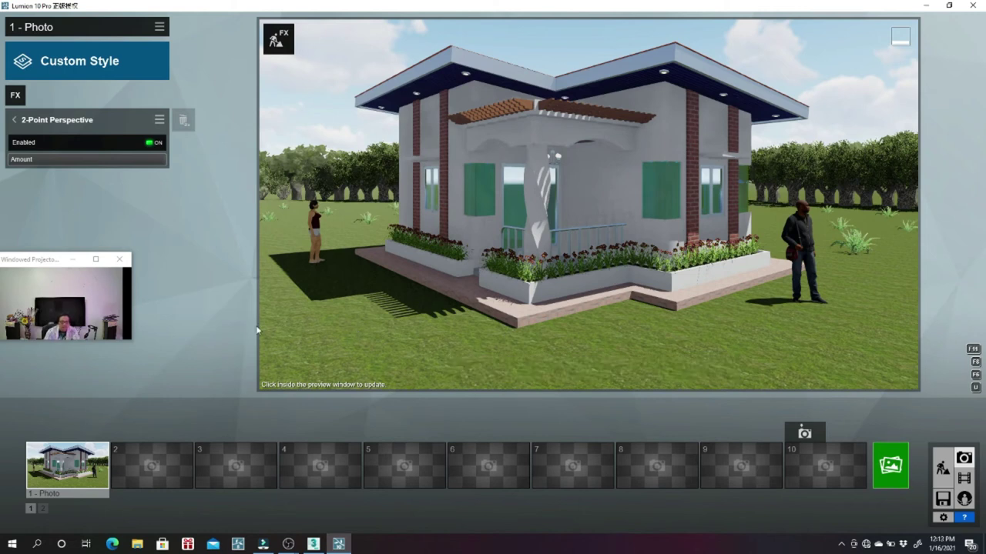
click(332, 328)
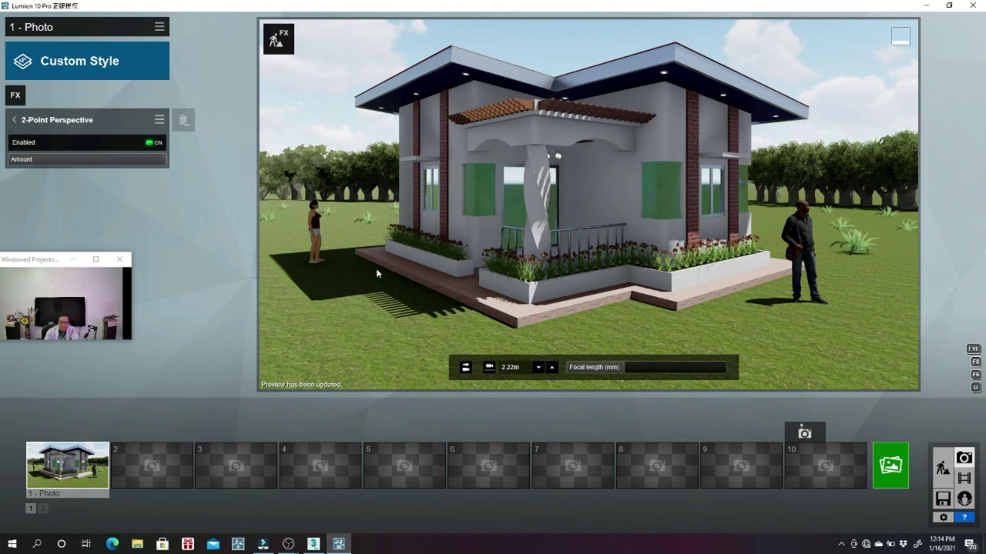
Back in Build mode, swing the sun to light the house from the east and lower it for longer shadows
click(943, 472)
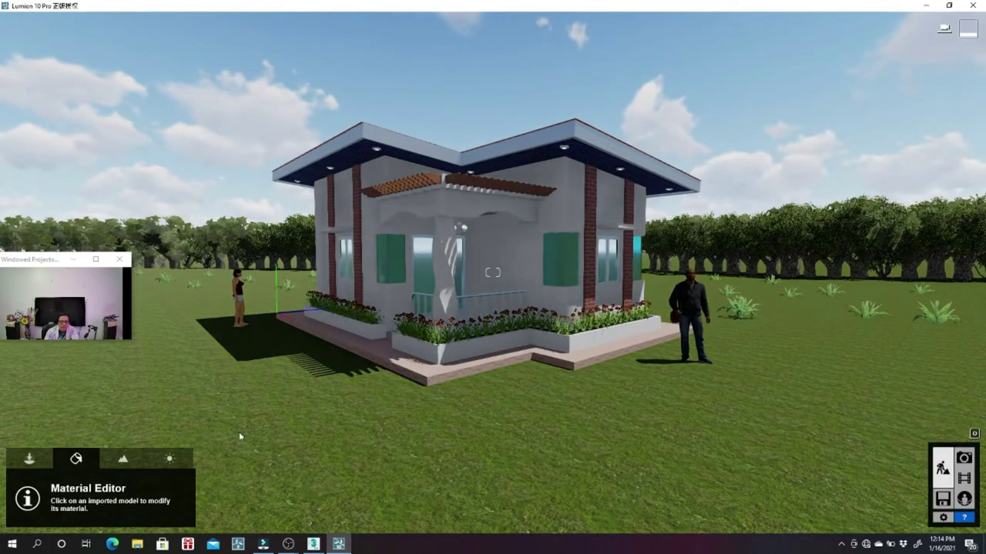
click(171, 460)
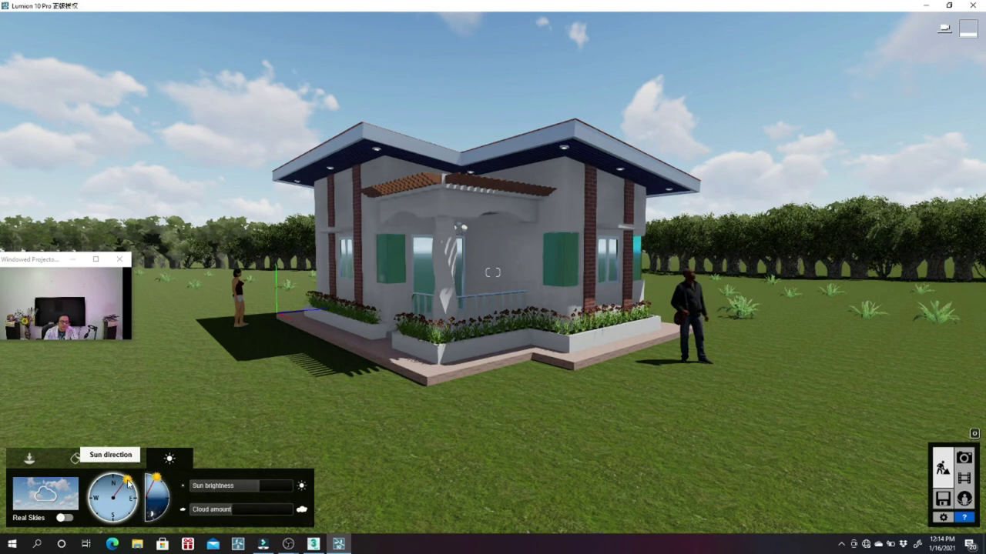
mouse_move(128, 483)
mouse_down()
mouse_move(134, 512)
mouse_move(123, 522)
mouse_up()
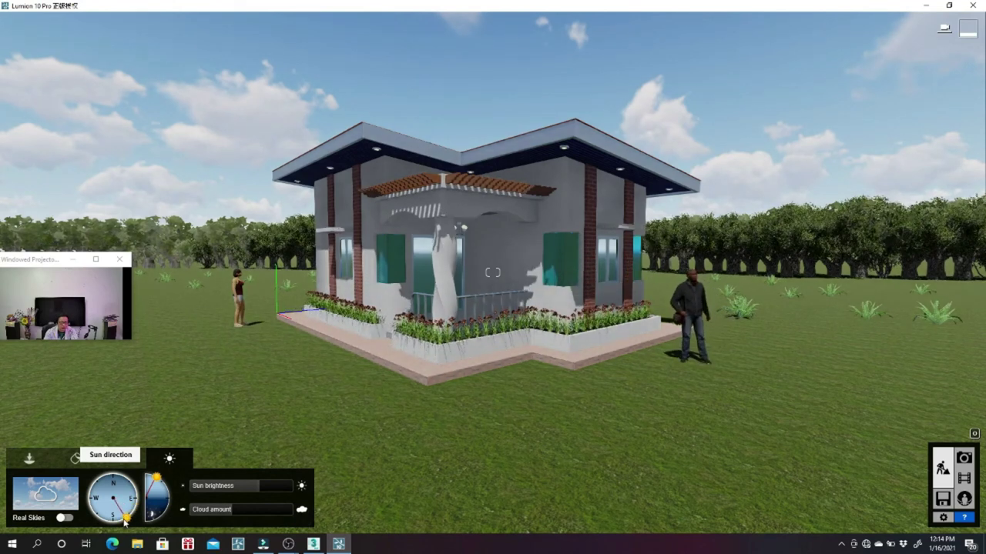
mouse_move(123, 522)
mouse_down()
mouse_move(123, 492)
mouse_move(123, 516)
mouse_up()
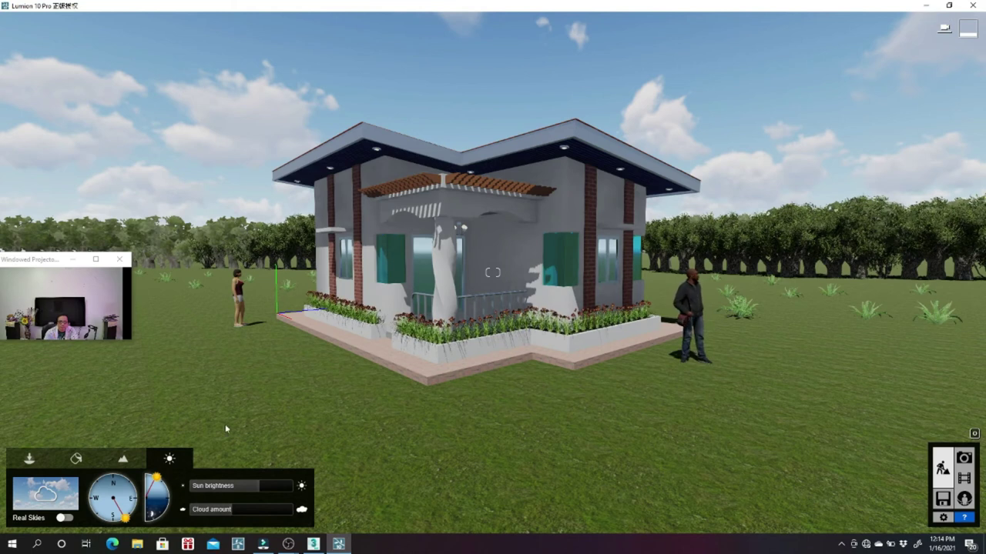
mouse_move(125, 515)
mouse_down()
mouse_move(135, 506)
mouse_move(101, 509)
mouse_move(105, 483)
mouse_up()
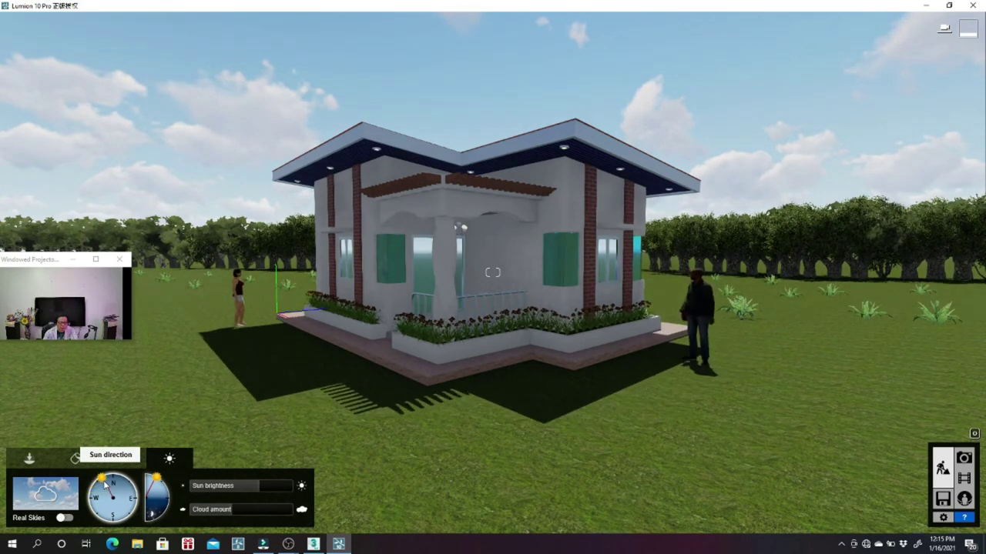
drag(157, 480, 157, 482)
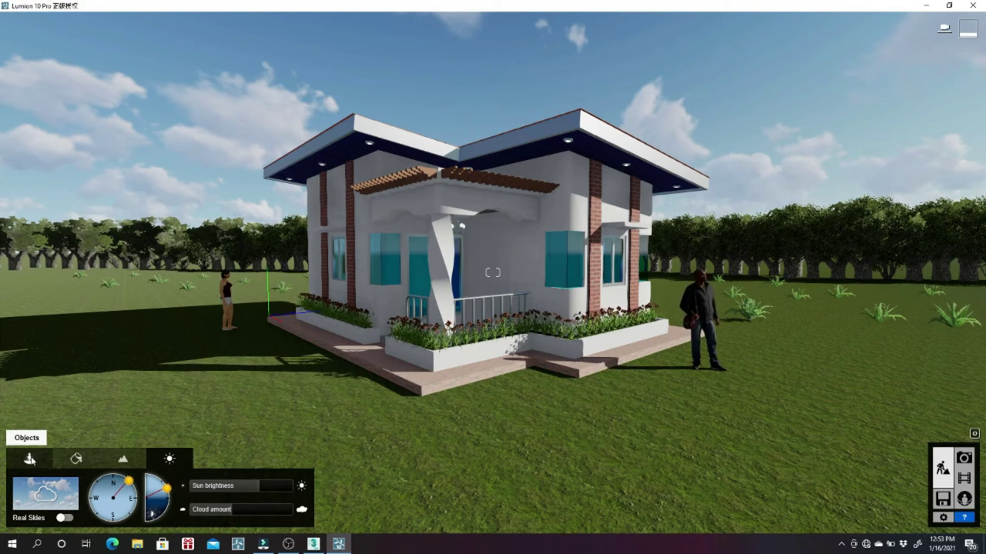
Place an AfricanBaobab RT tree from the Nature library beside the house
click(30, 459)
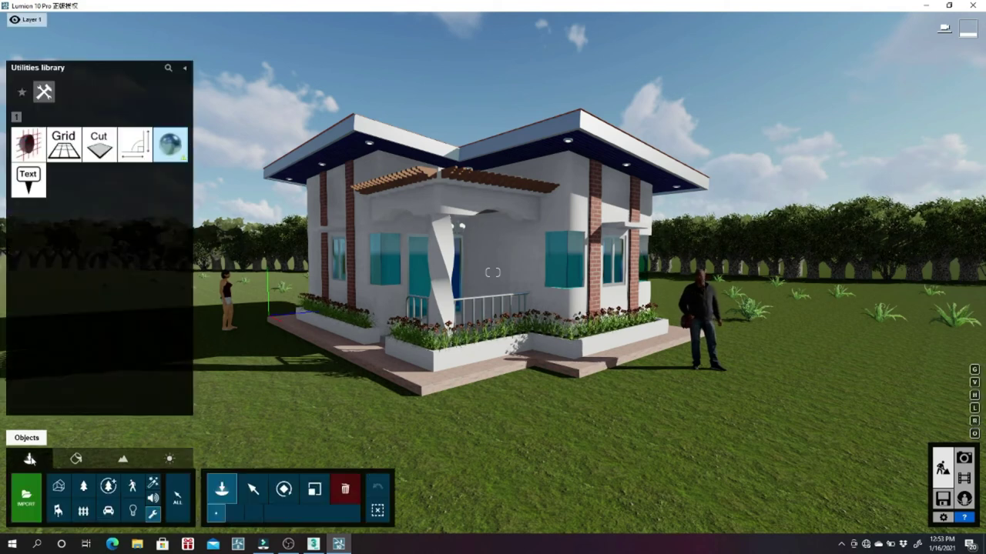
click(84, 486)
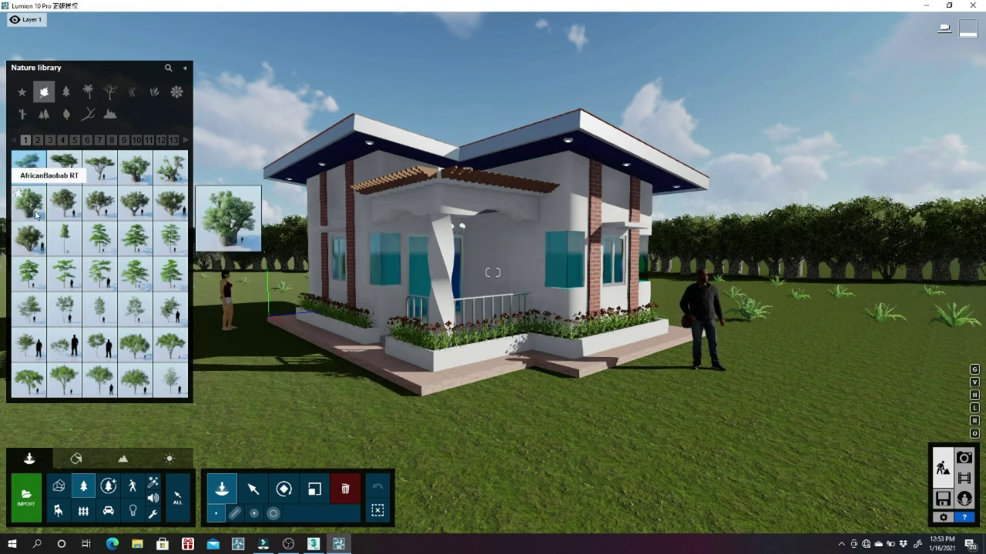
mouse_move(28, 203)
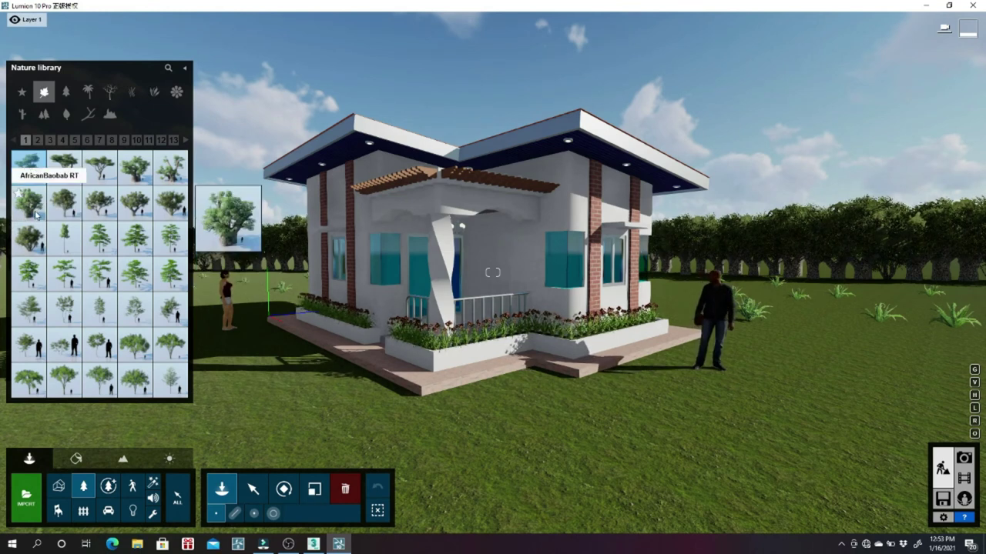
click(36, 215)
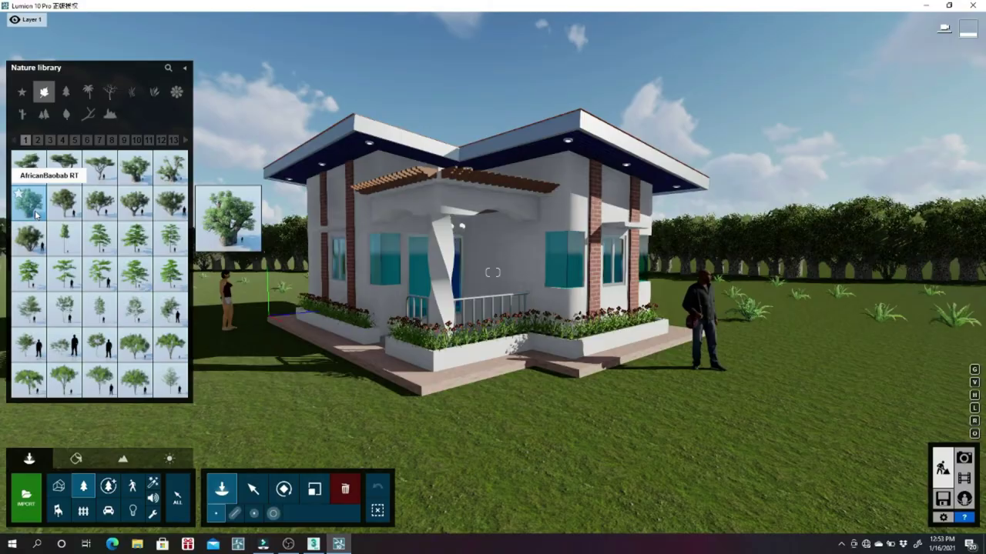
click(460, 383)
key(s)
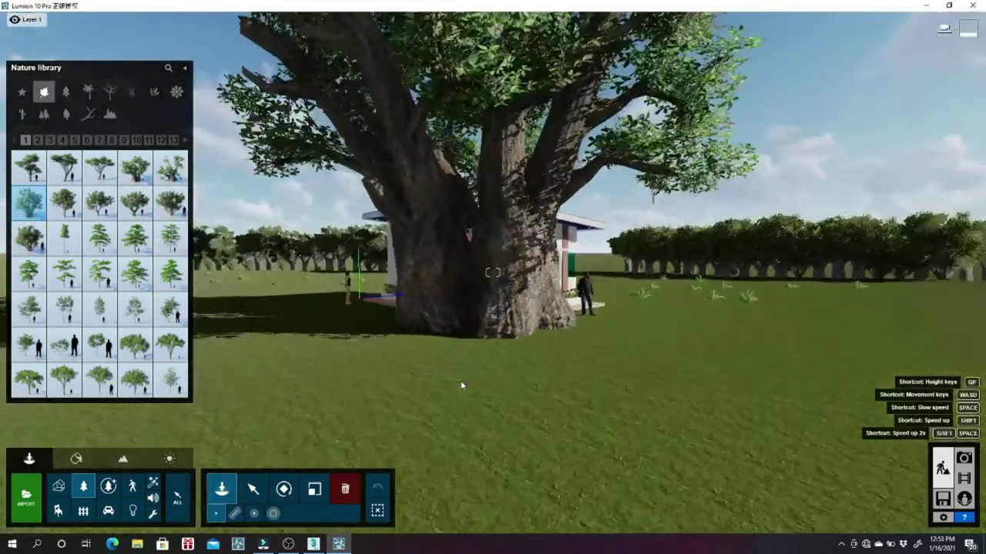
key(d)
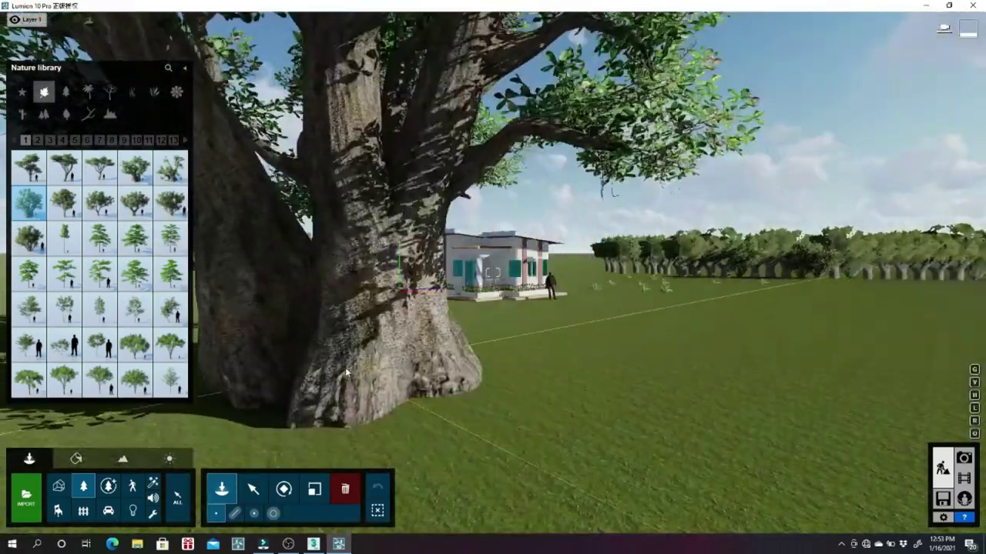
key(s)
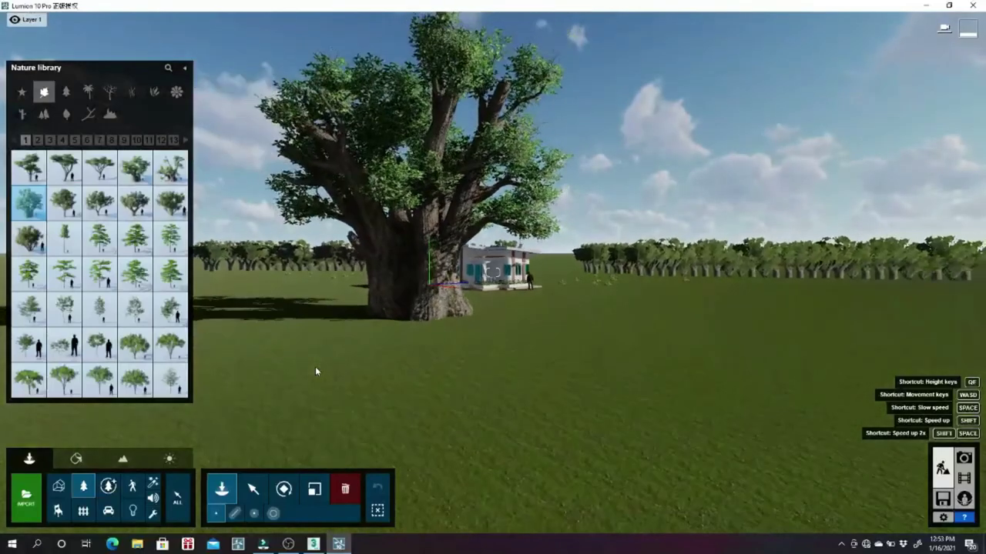
key(w)
key(w)
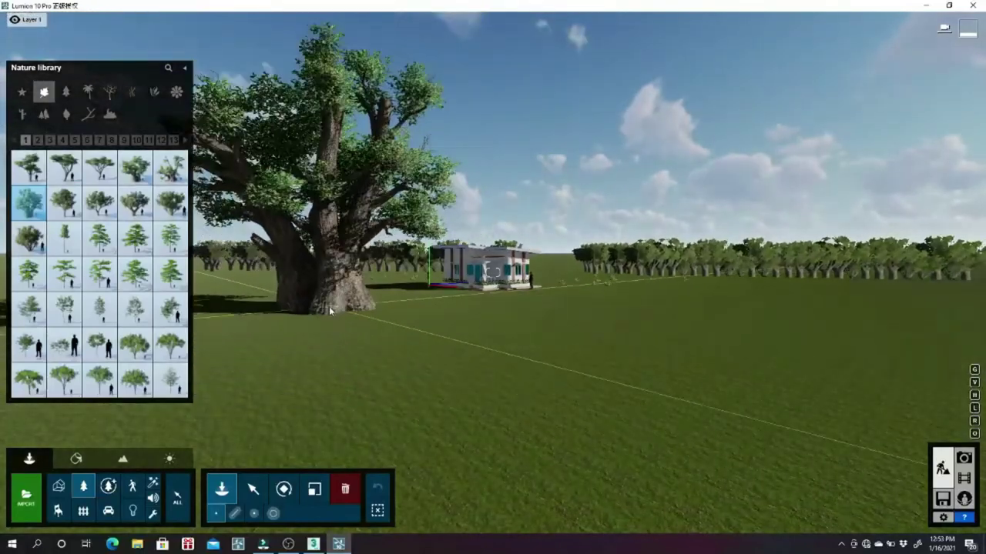
Shift the baobab to the left of the house and plant another further right
drag(330, 306, 336, 292)
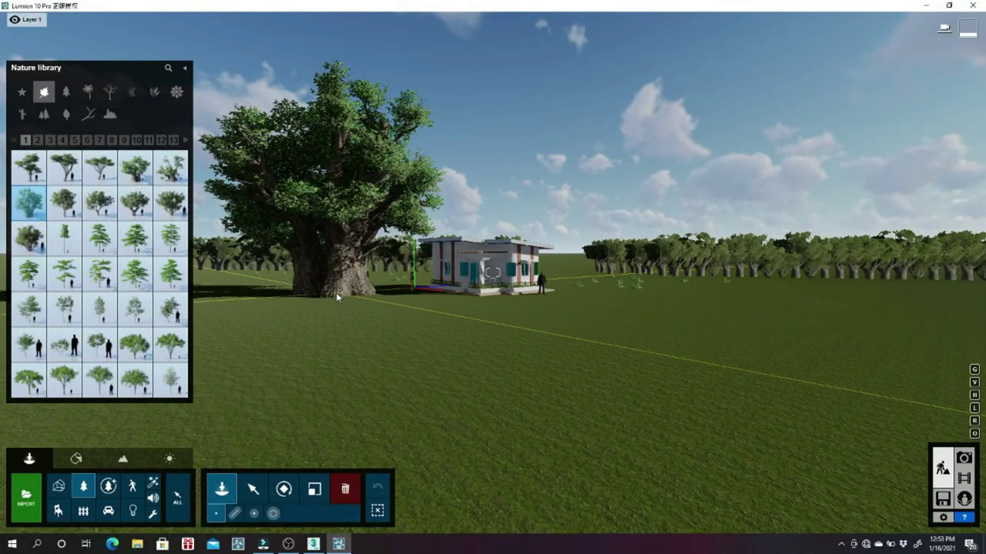
drag(335, 293, 365, 298)
click(365, 298)
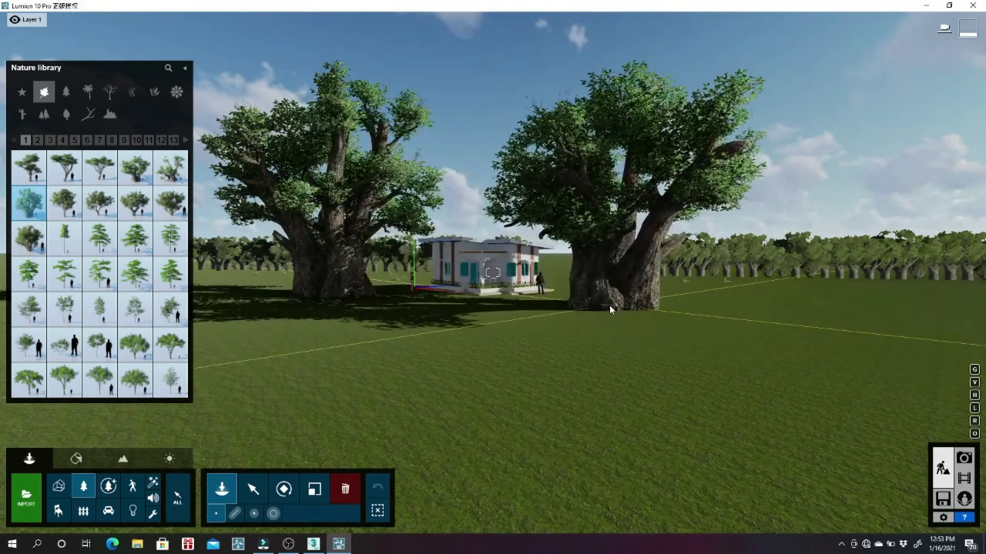
click(609, 307)
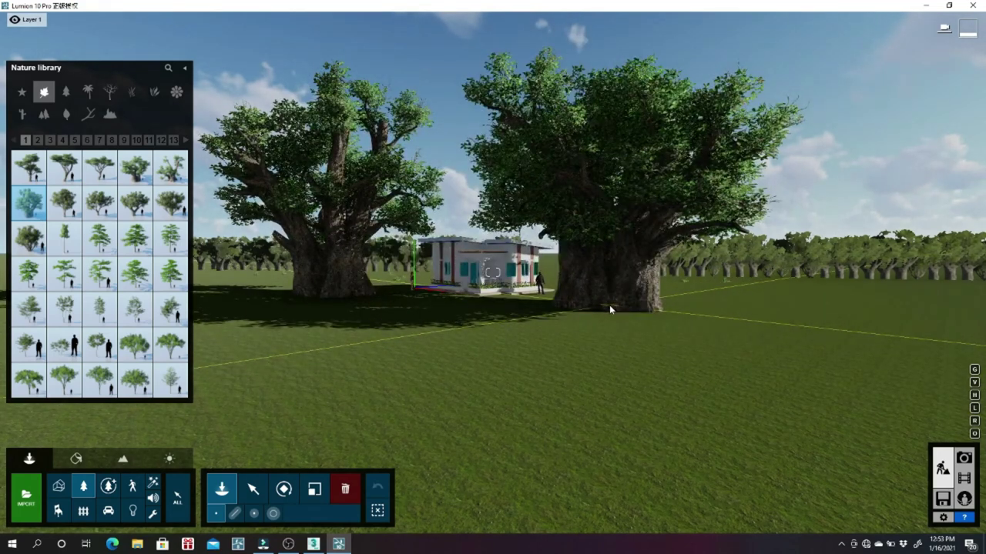
click(666, 305)
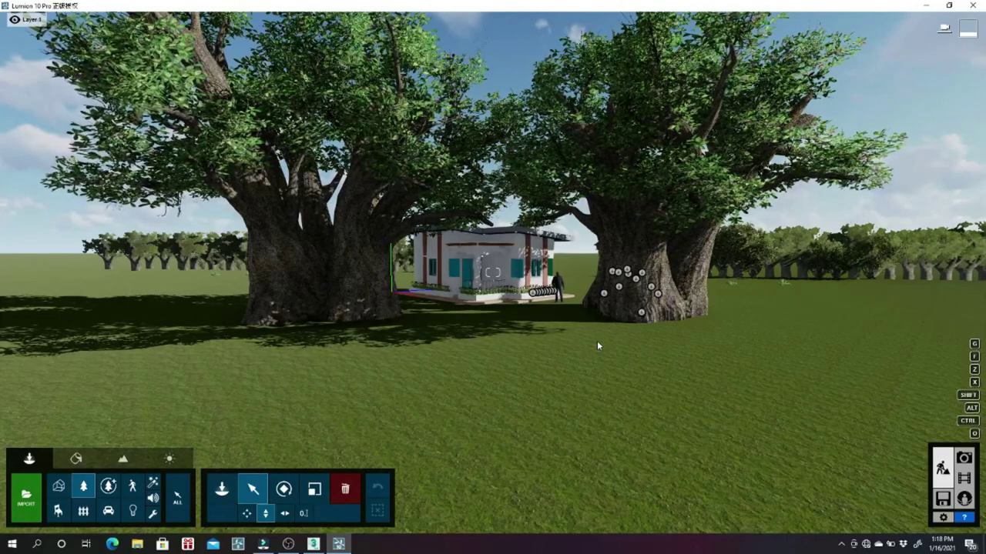
Enter Photo mode and restore Photo 1's saved close-up camera view of the house
click(964, 459)
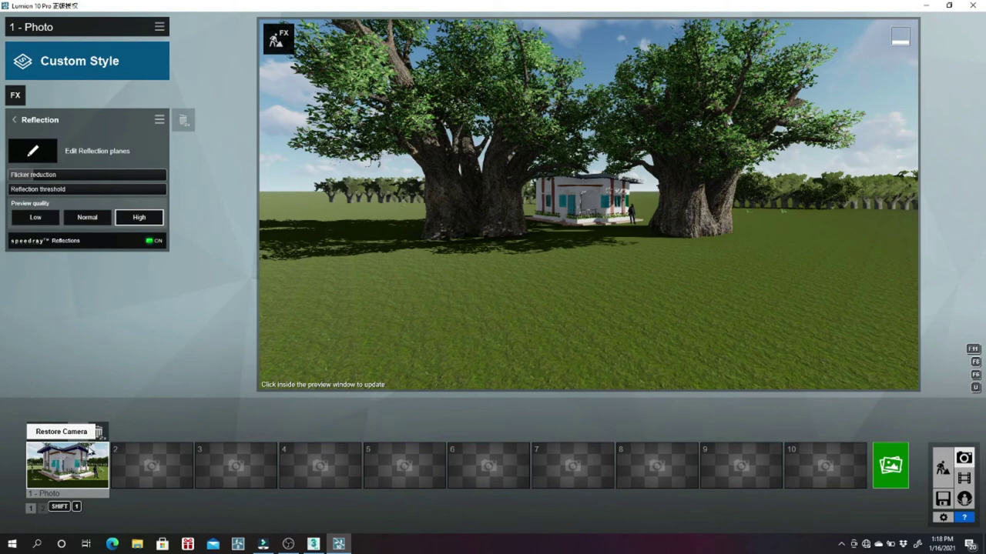
click(46, 433)
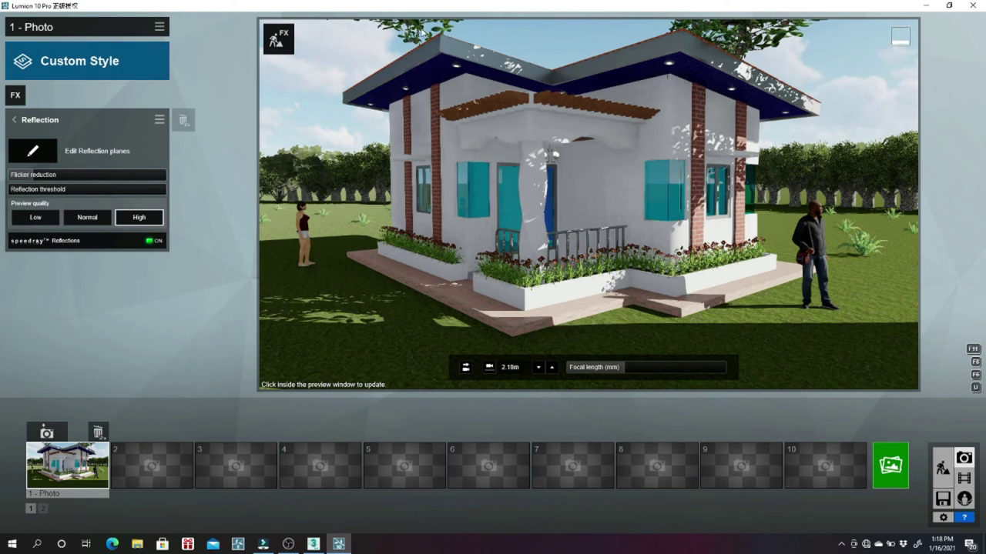
mouse_move(588, 204)
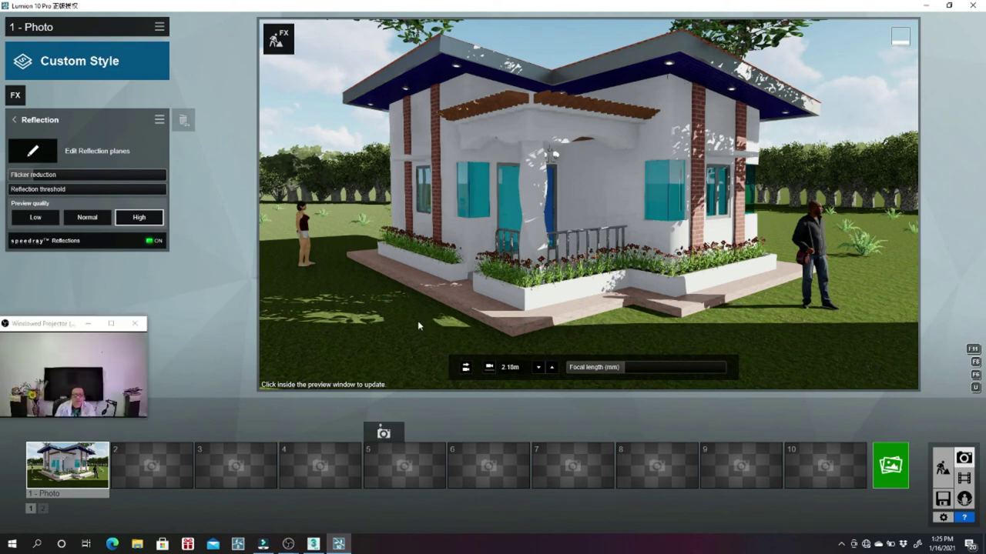
Add Depth of Field to Photo 1 with a low blur amount and auto focus on, then refresh the preview
click(15, 96)
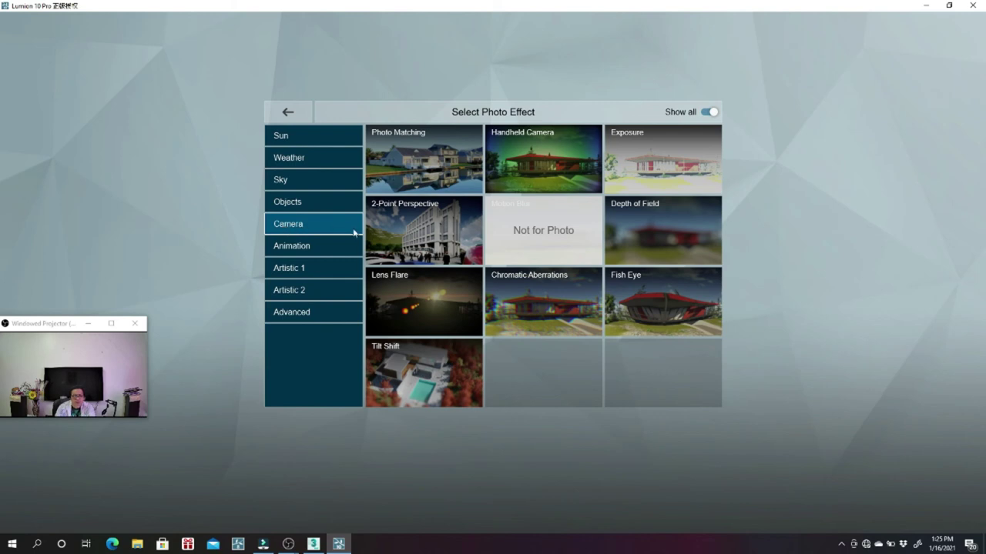
click(646, 220)
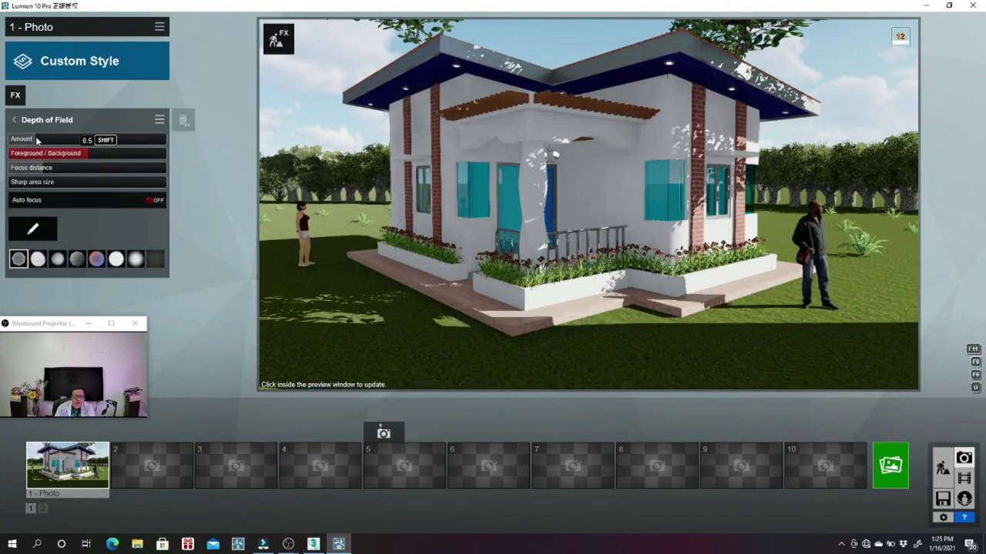
mouse_move(87, 138)
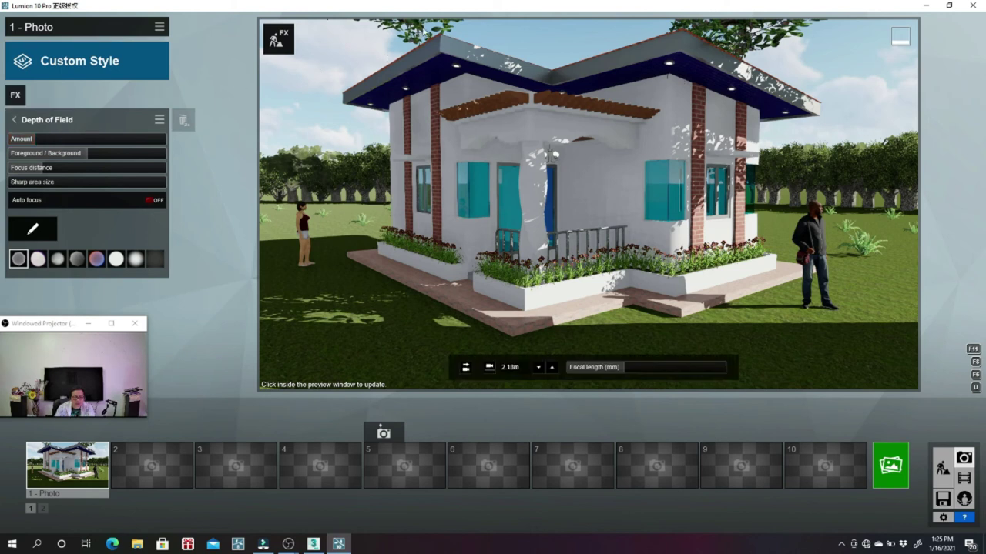
mouse_move(35, 139)
drag(35, 140, 165, 151)
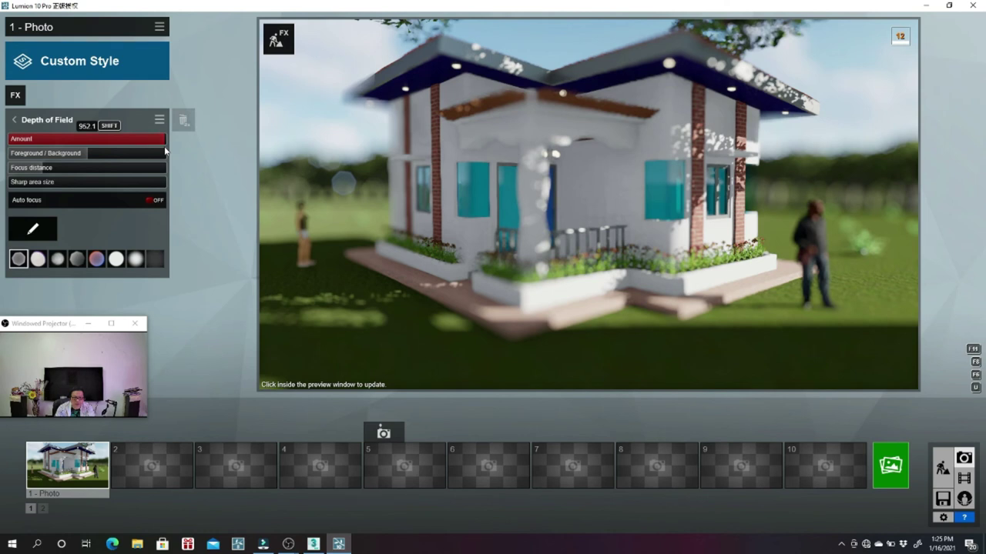
mouse_move(166, 149)
mouse_down()
mouse_move(9, 151)
mouse_move(54, 153)
mouse_up()
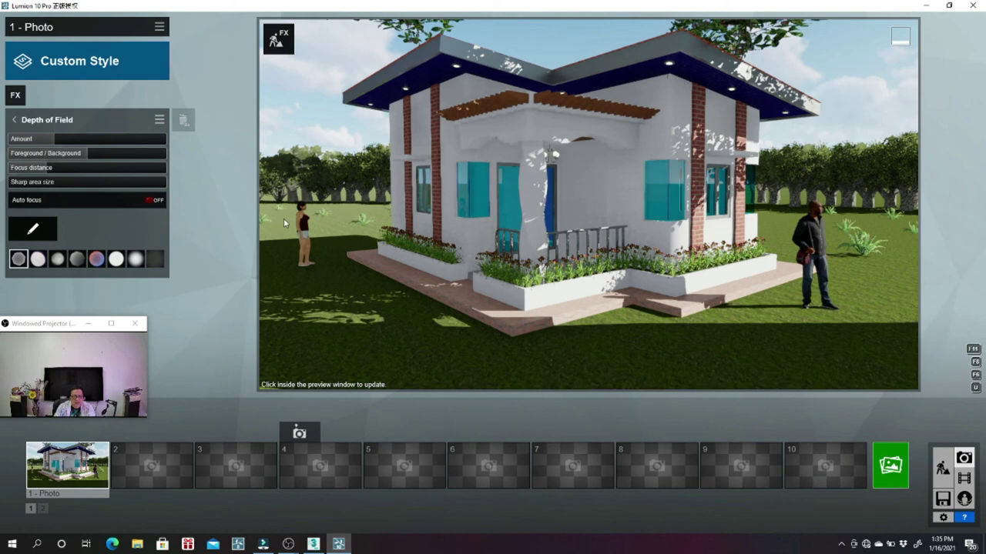
click(151, 202)
click(336, 288)
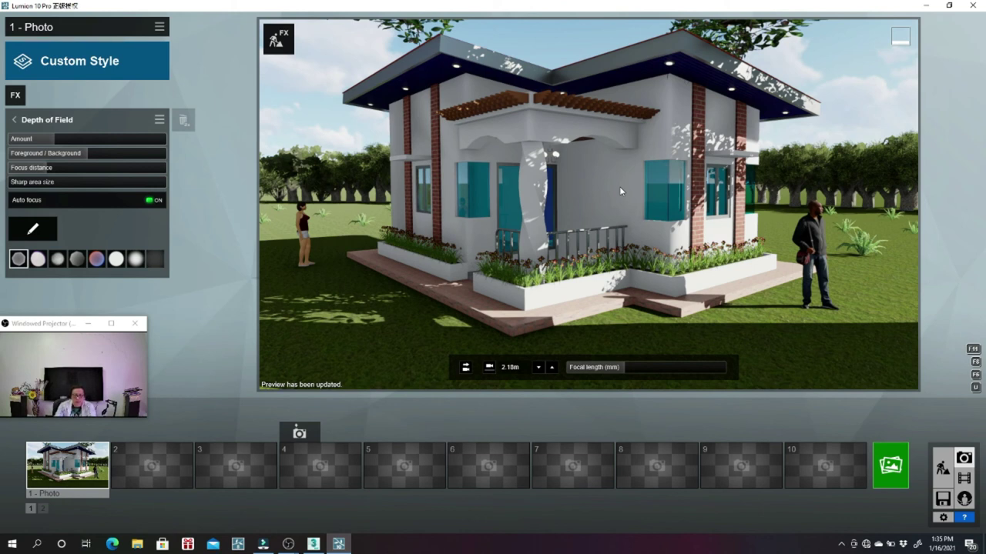
Start a 3840x2160 Print render saved as 'tutorial #9' on DATA (D:)
click(892, 467)
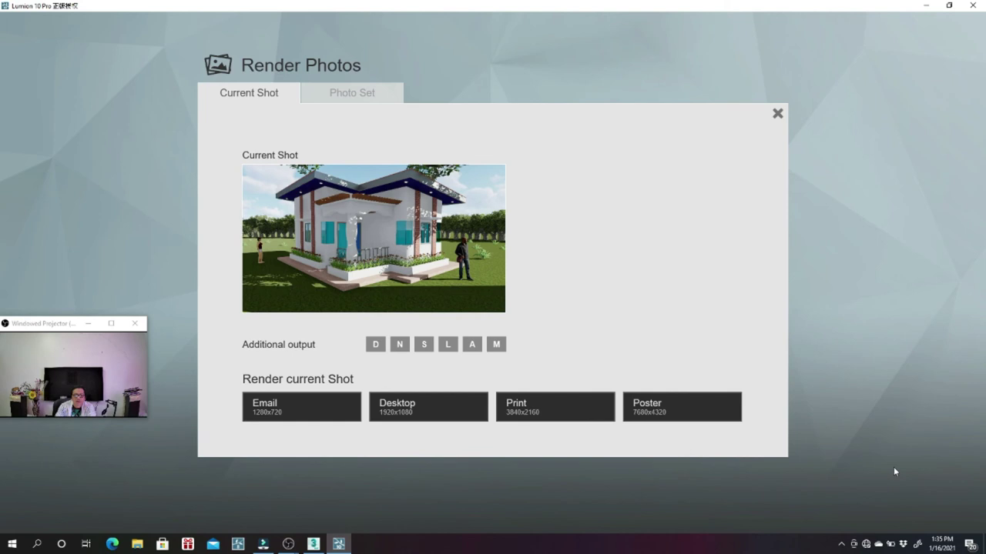
click(523, 408)
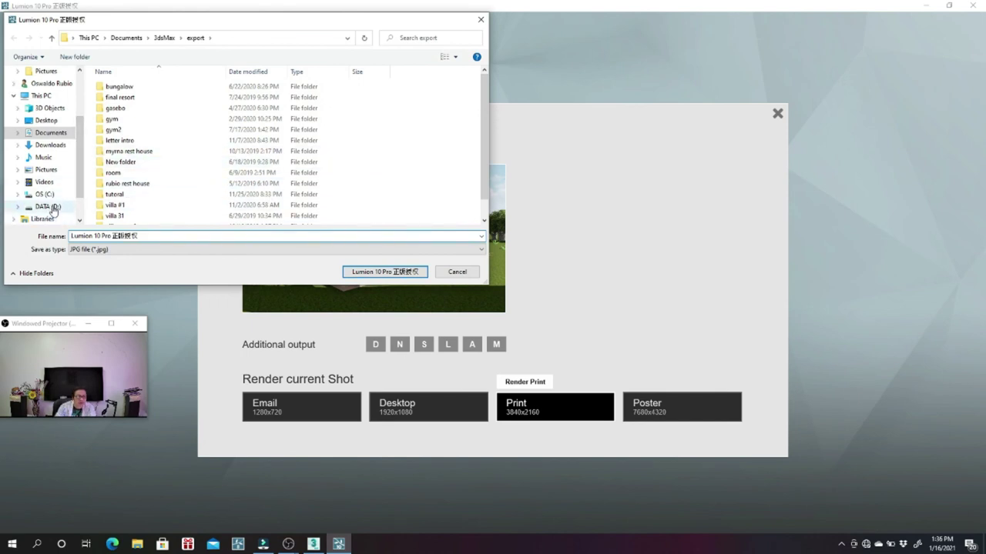
click(62, 207)
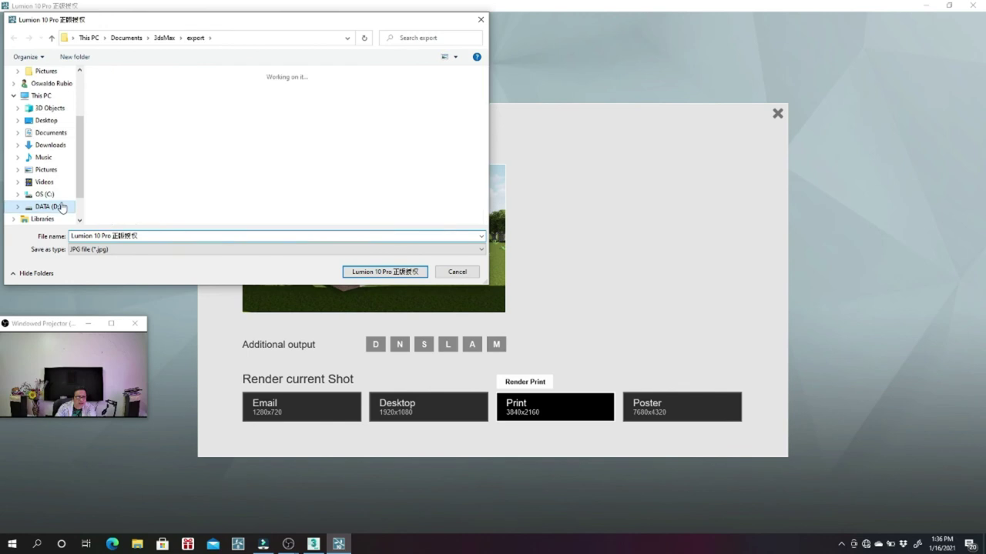
click(144, 236)
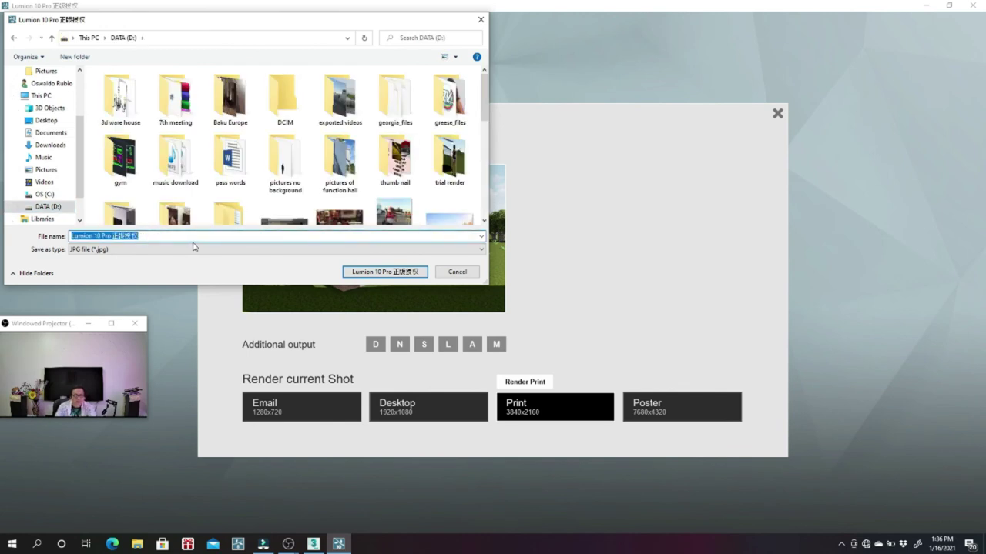
text(tu)
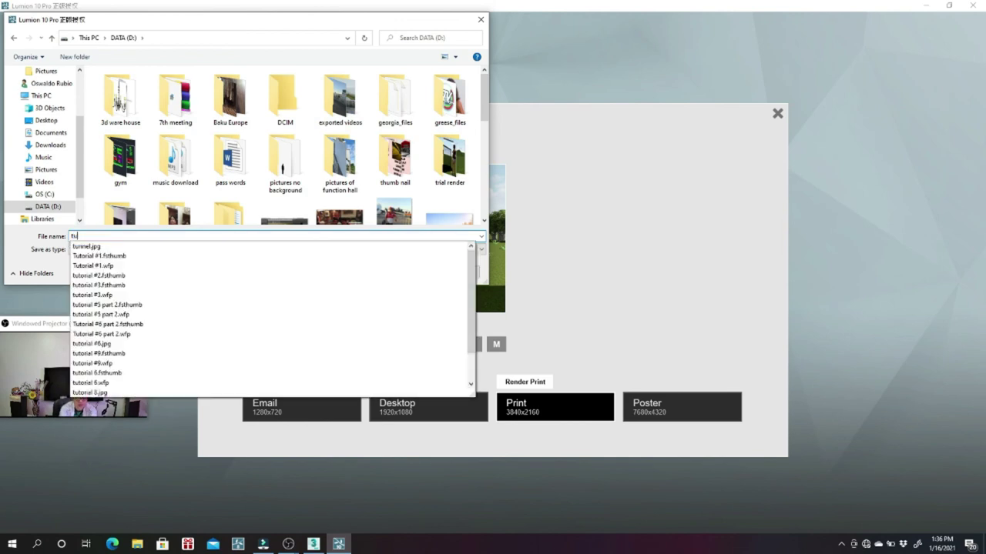
text(torial)
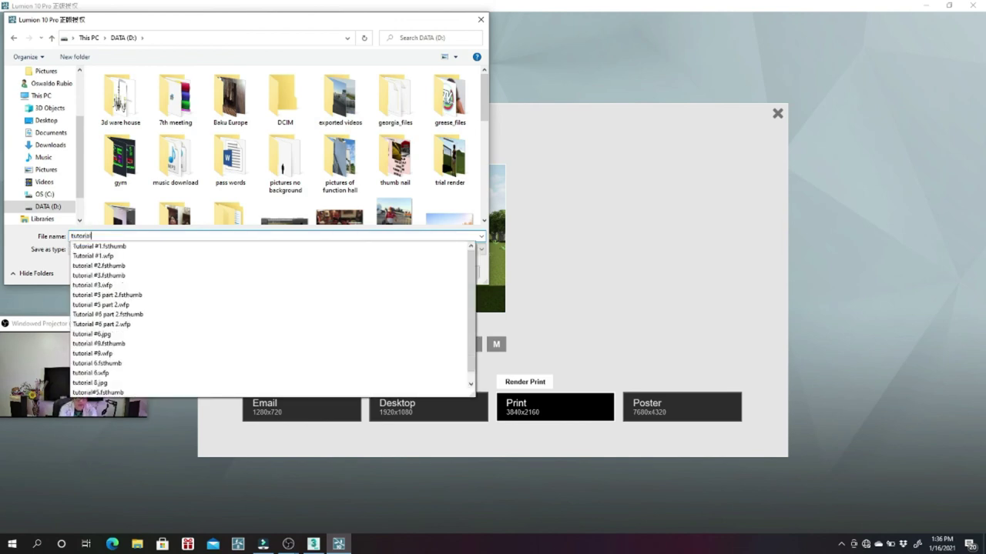
text( #)
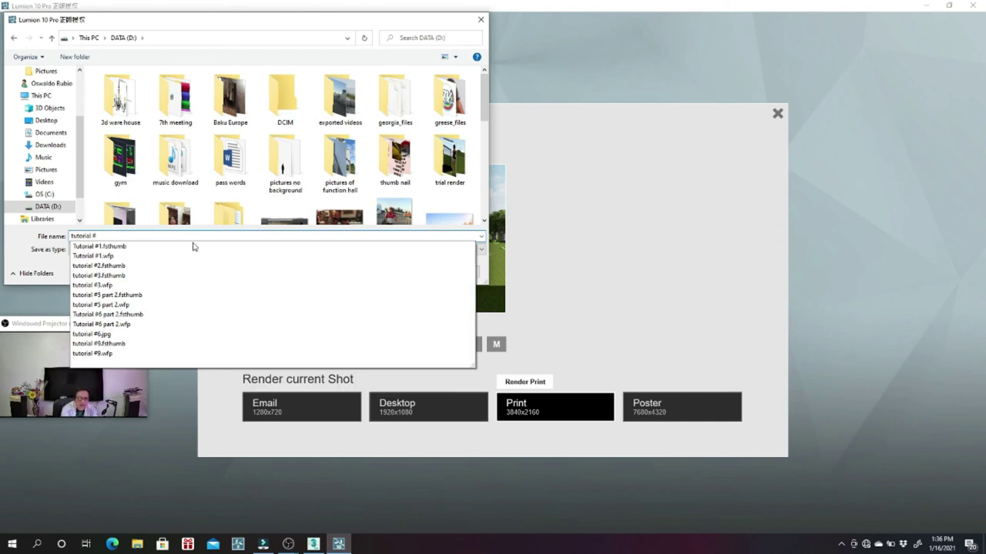
text(9)
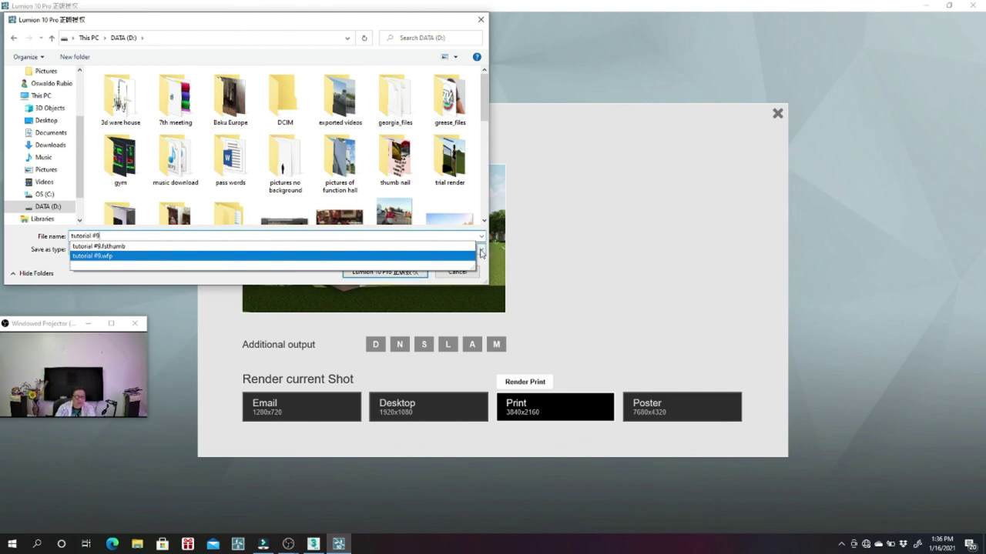
Keep the JPG format, render the photo, then minimize Lumion to the desktop
click(482, 253)
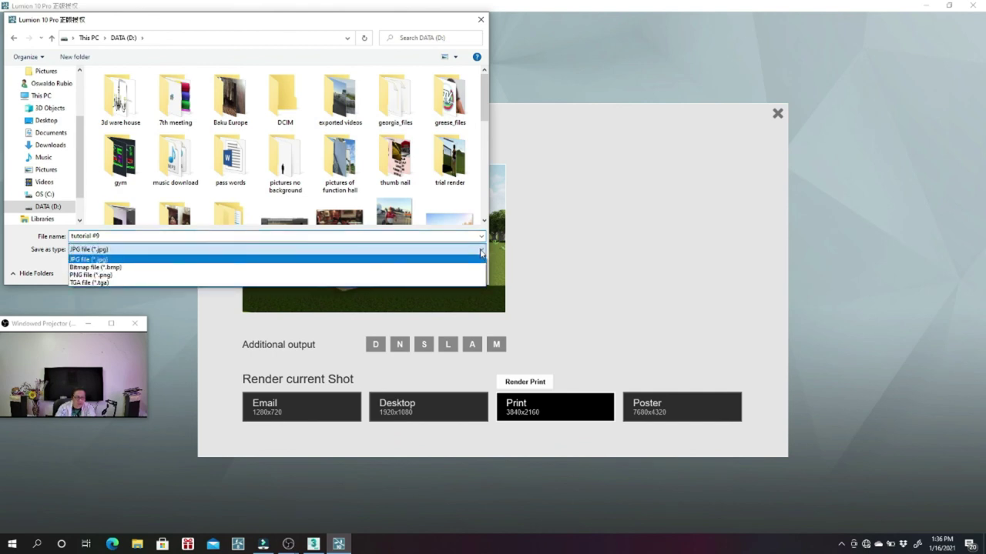
click(110, 255)
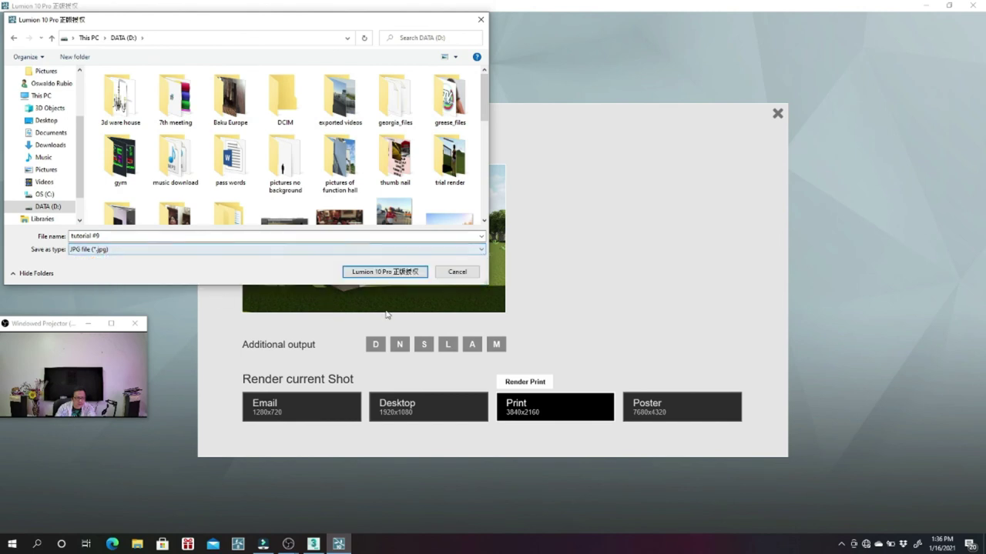
click(409, 273)
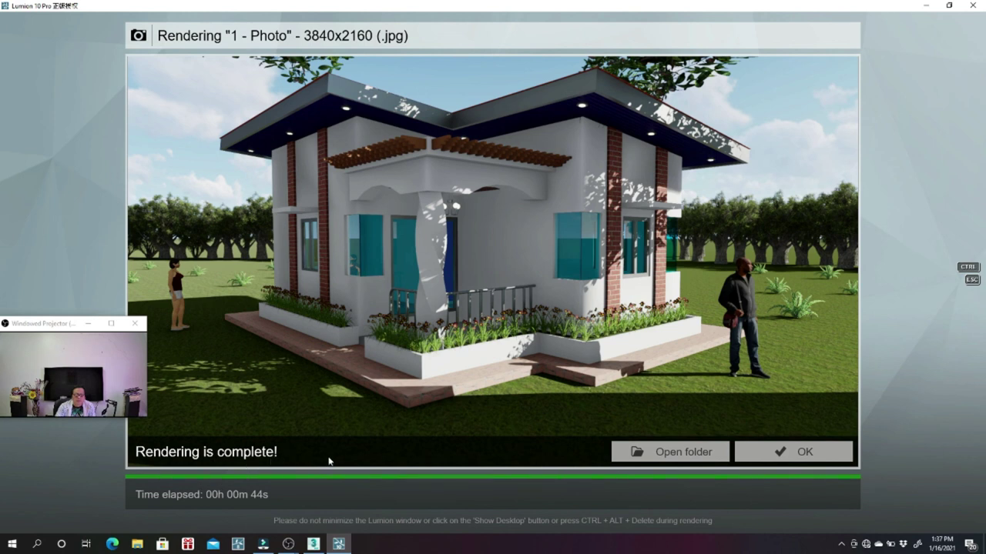
click(806, 454)
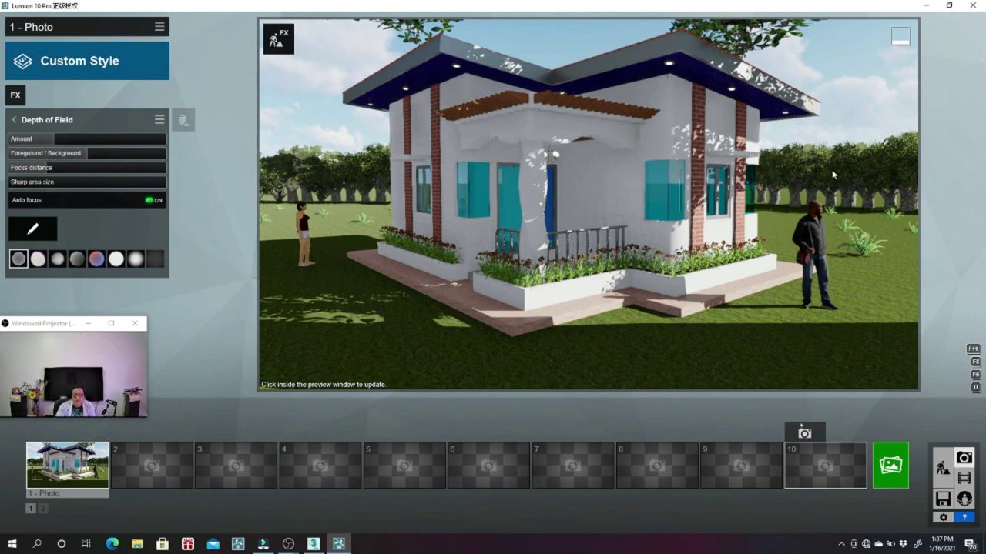
click(927, 9)
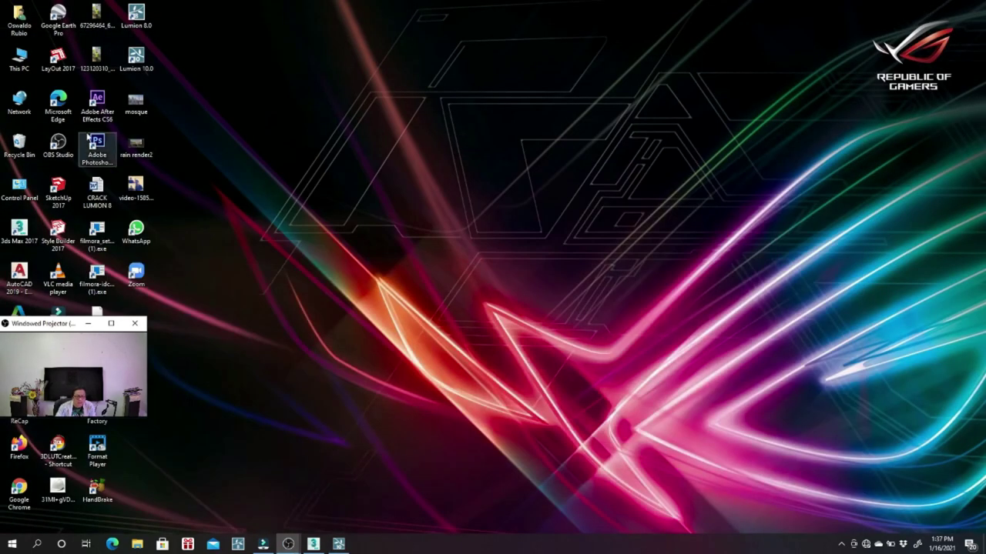
Browse This PC to the DATA (D:) drive and scroll down to the tutorial #9 image
double_click(20, 58)
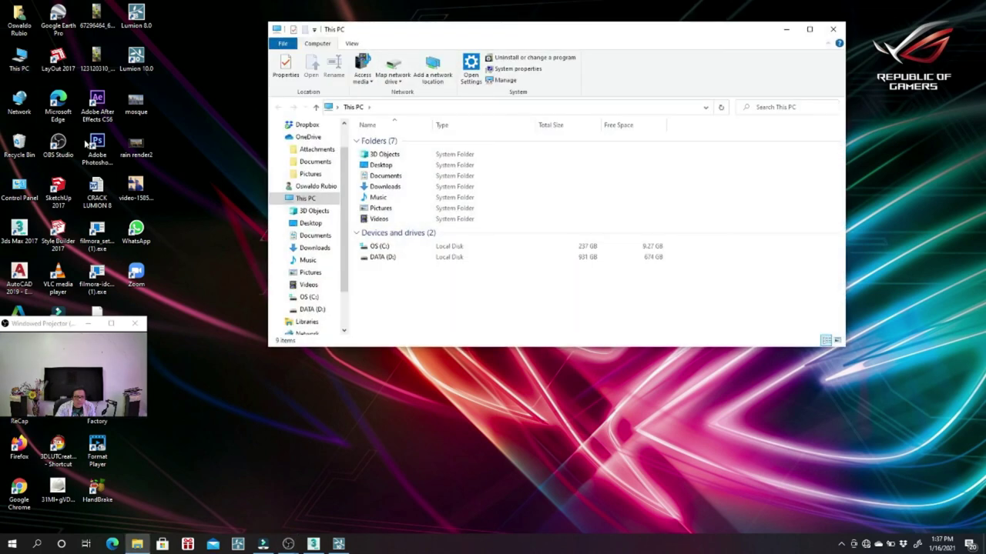
double_click(396, 258)
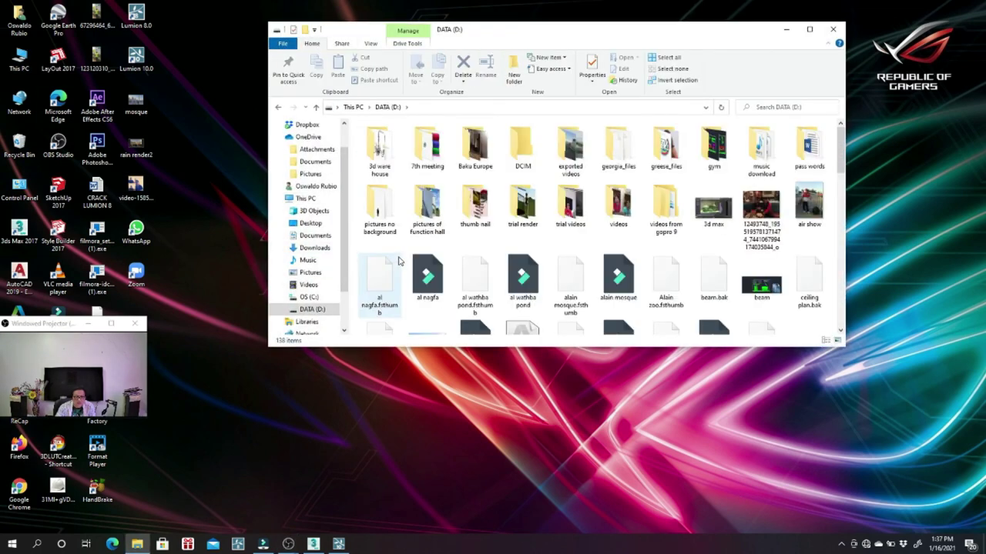
mouse_move(713, 278)
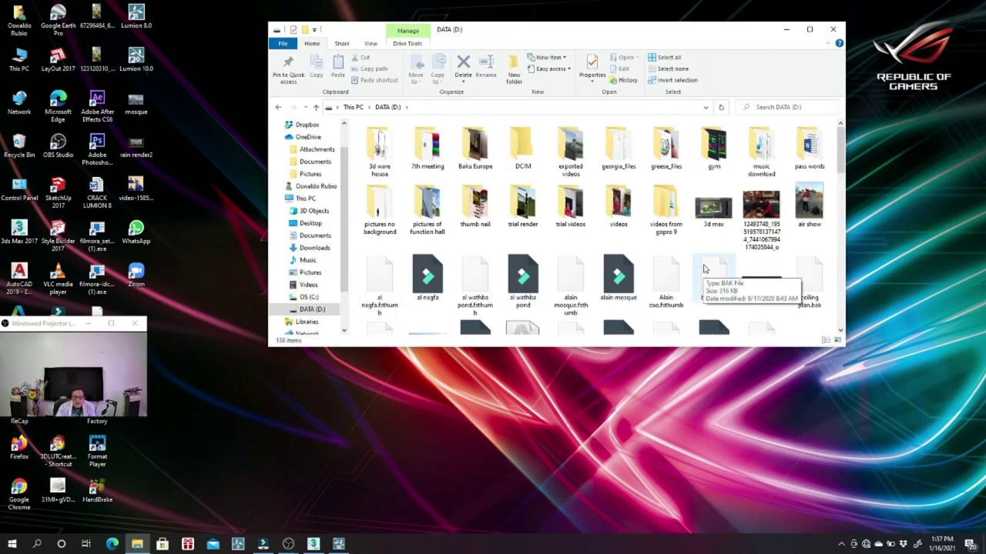
scroll(703, 268, down, 5)
scroll(731, 289, down, 5)
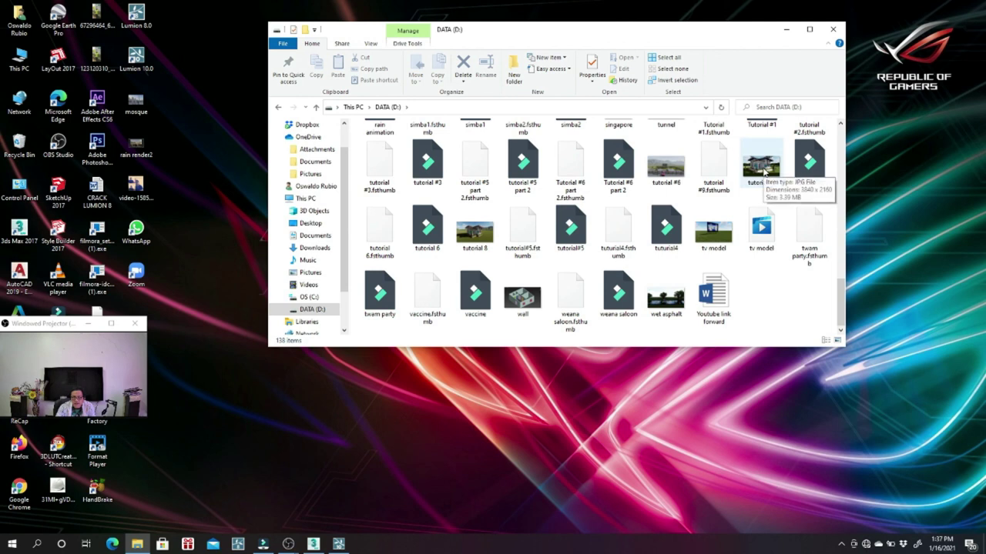
Open the rendered tutorial #9 JPG in the Photos app
double_click(762, 166)
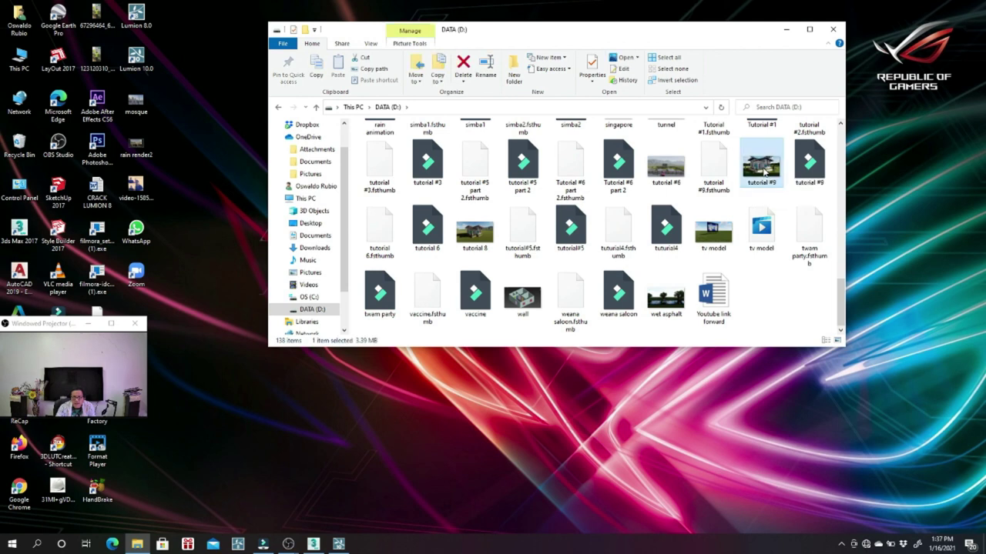